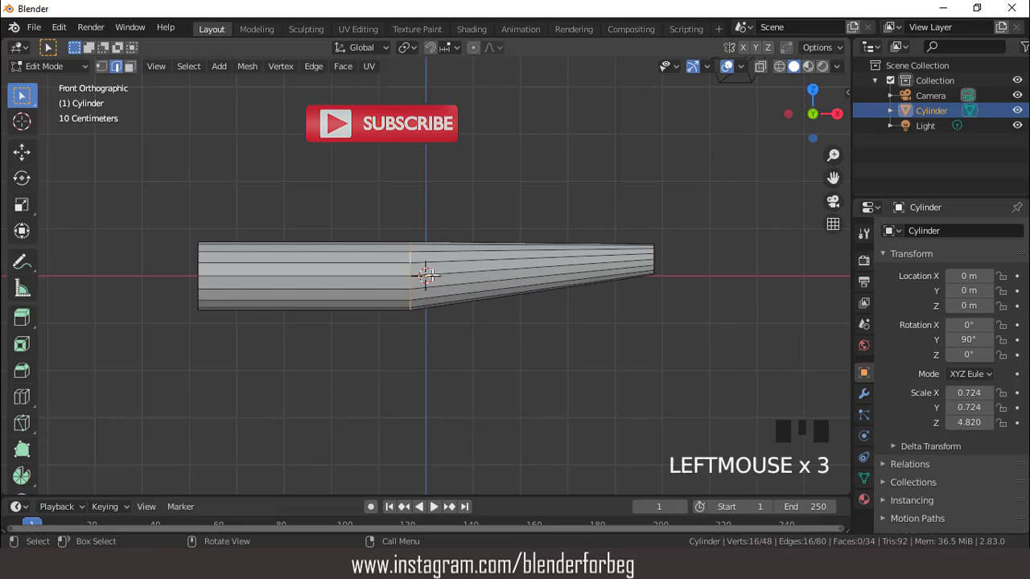
Apply all transforms to the tapered cylinder.
key("Tab")
key("ctrl+a")
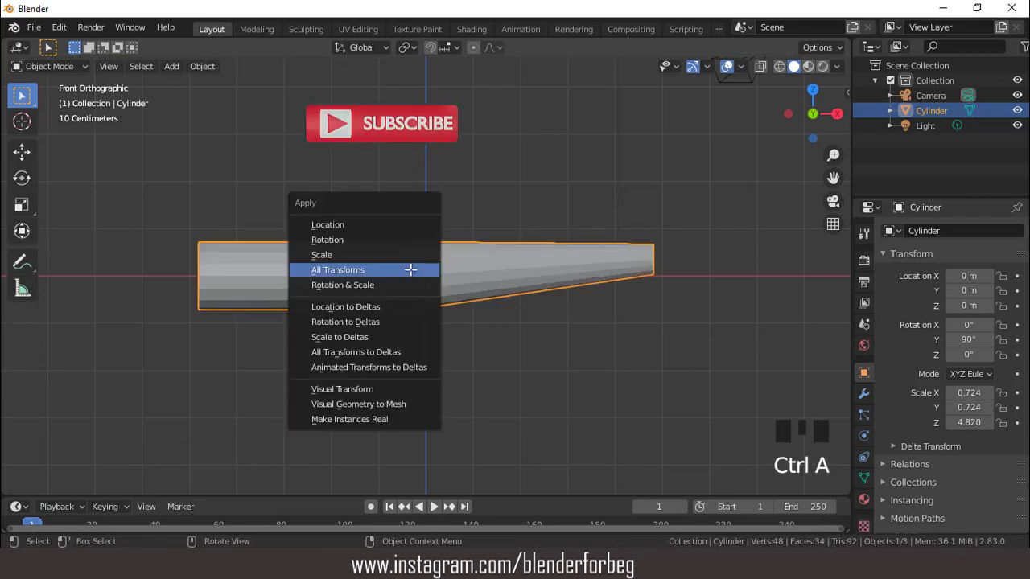
left_click(412, 270)
Scale the cylinder's middle edge loop up by about 1.8 and shift it down about 0.19 m.
key("Tab")
key("s")
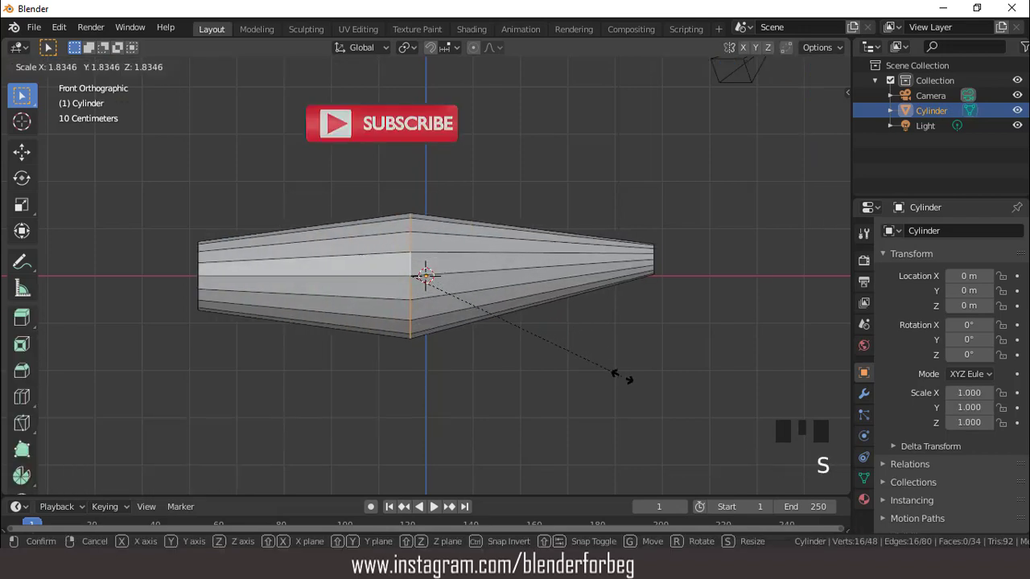
left_click(620, 374)
key("g")
left_click(570, 178)
Bevel the middle edge loop with an offset of about 3.63 m and 5 segments.
key("ctrl+b")
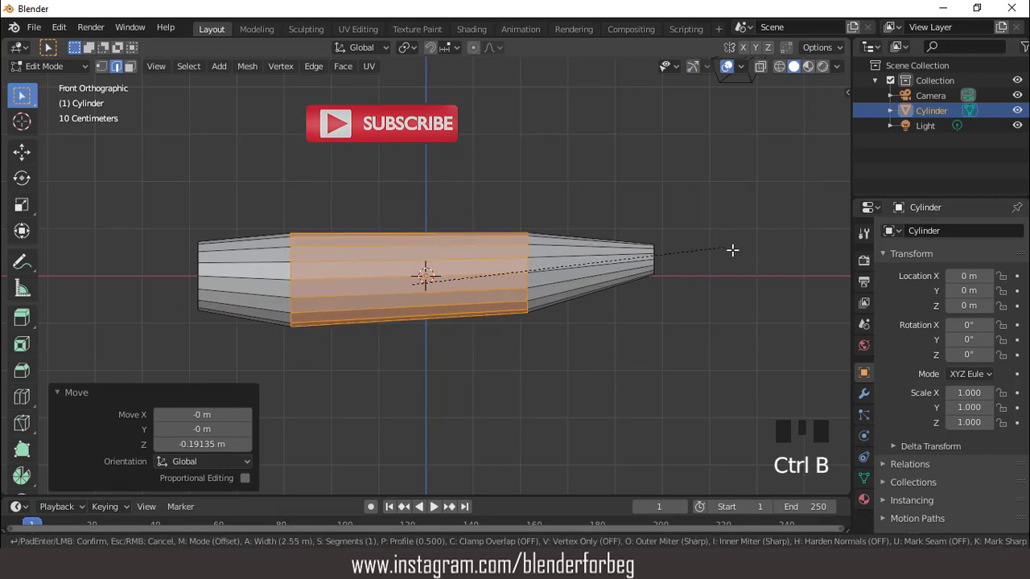
left_click(777, 263)
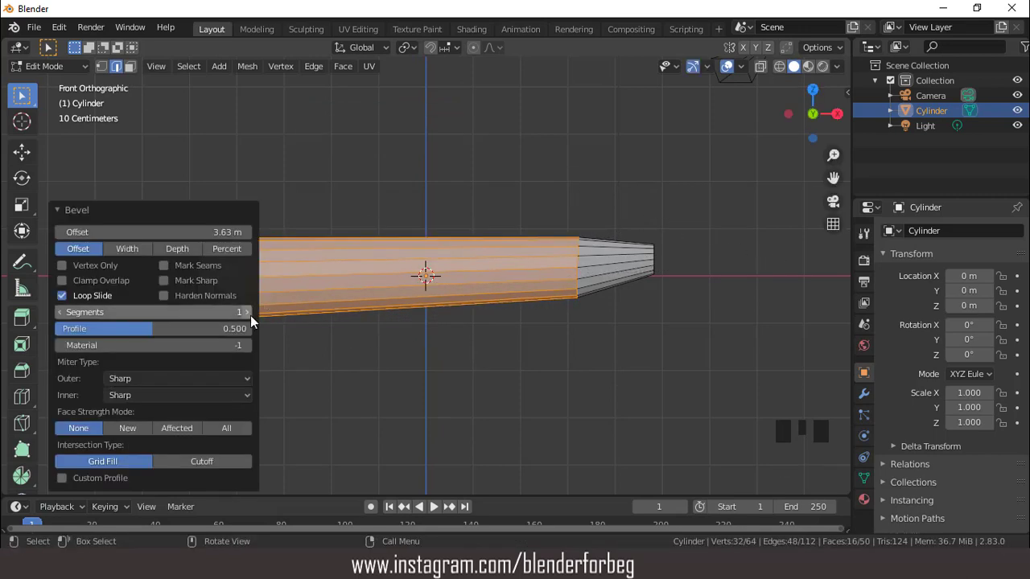
left_click(247, 312)
left_click(247, 312)
left_click(246, 312)
left_click(246, 312)
Extrude the cap face at the cylinder's wide end outward by about 0.12 m.
scroll(432, 278, "down", 3)
scroll(431, 278, "up", 1)
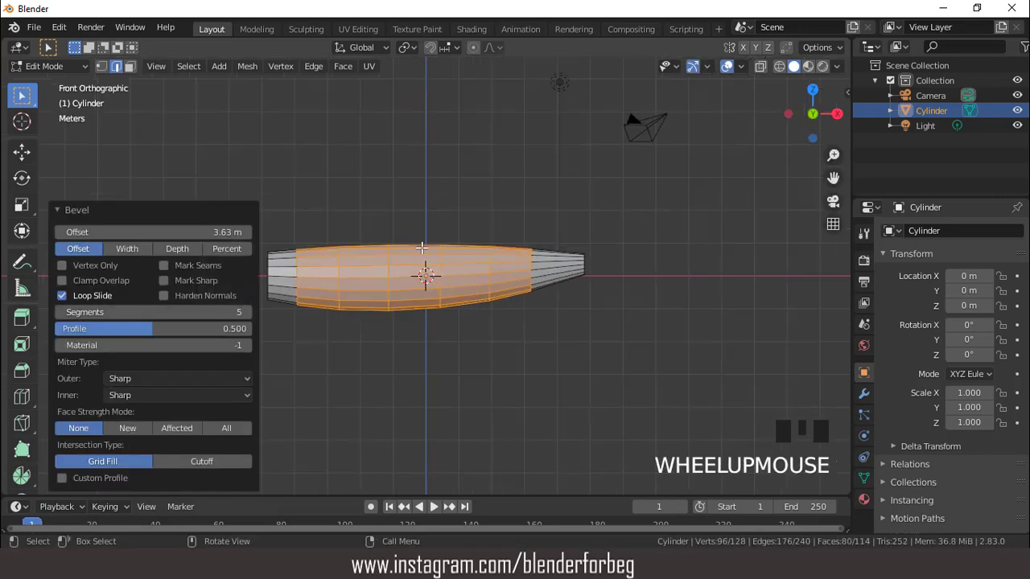
middle_click_drag(432, 278, 572, 308)
scroll(571, 308, "up", 2)
key("KP_1")
scroll(575, 310, "down", 3)
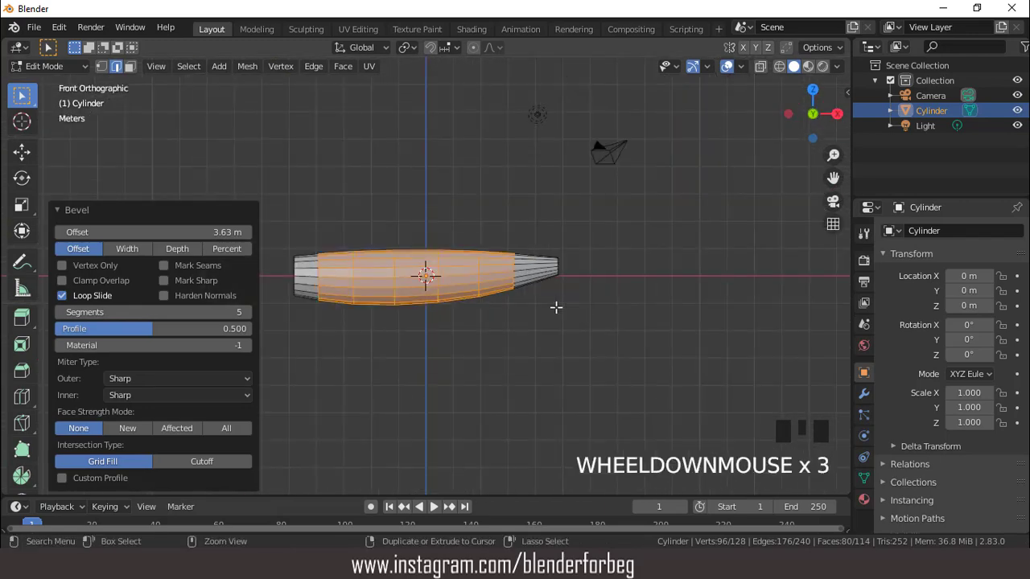
key("ctrl+KP_4")
key("ctrl+KP_4")
key("ctrl+KP_4")
key("ctrl+KP_4")
key("ctrl+KP_4")
middle_click_drag(483, 281, 419, 280)
scroll(420, 280, "up", 3)
left_click(419, 280)
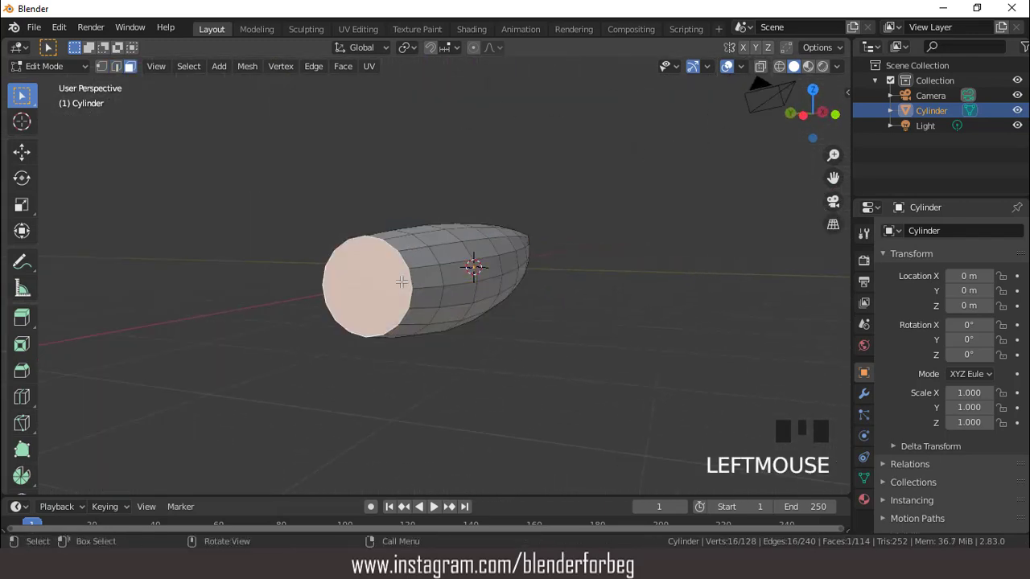
key("KP_1")
key("e")
left_click(394, 280)
Scale the extruded end face to about 0.88 and inset it by about 0.1 m.
key("ctrl+KP_3")
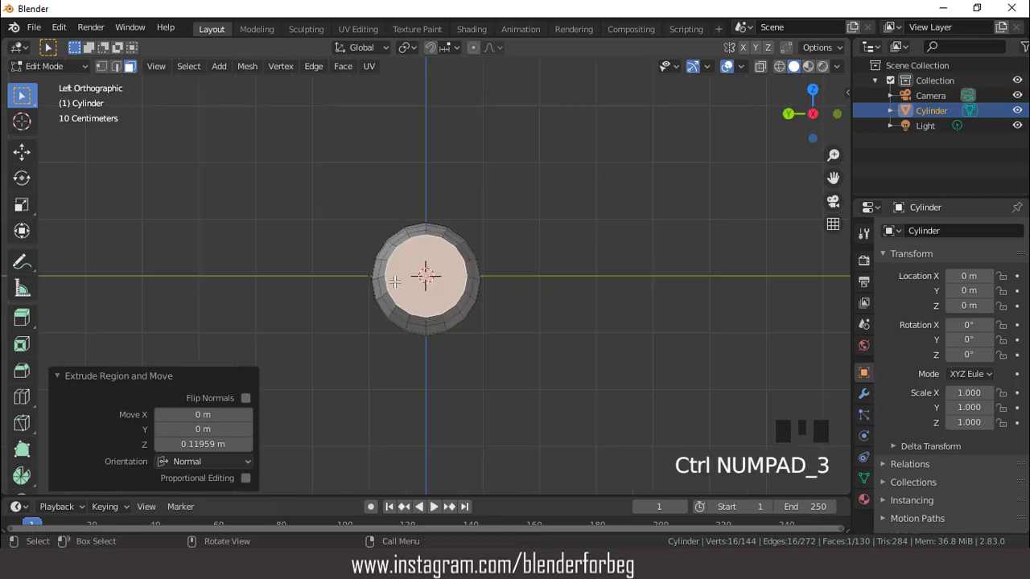
key("s")
scroll(510, 271, "up", 2)
left_click(510, 271)
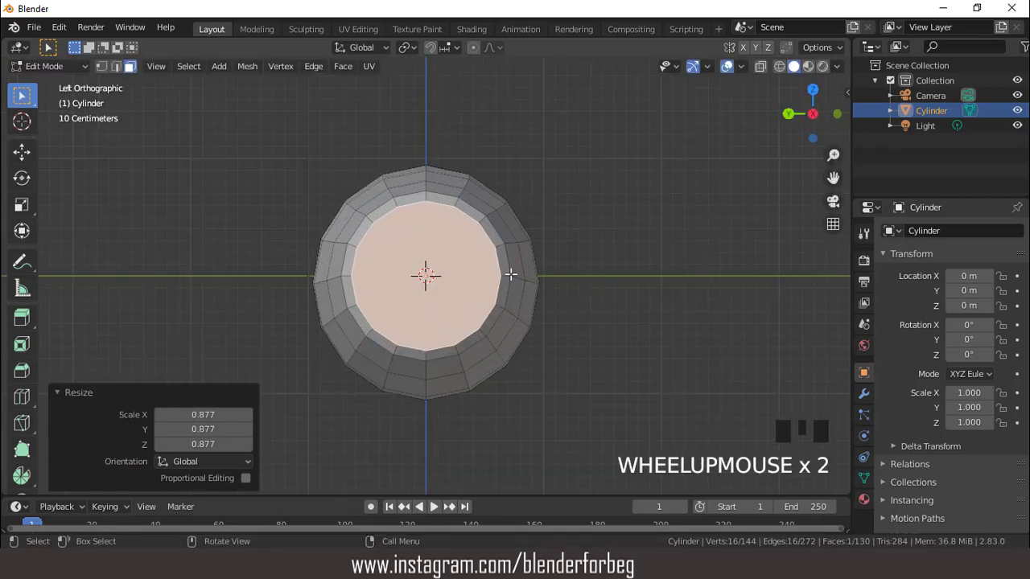
key("i")
scroll(453, 275, "down", 5)
left_click(454, 275)
Extrude the inset end face inward by about 0.18 m to form a recess.
middle_click_drag(453, 275, 602, 358)
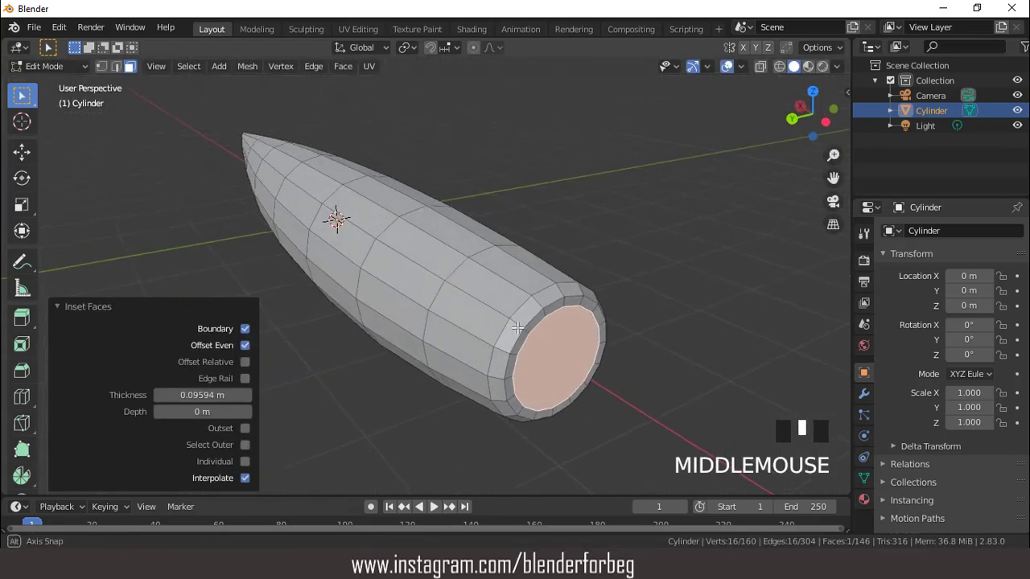
key("e")
left_click(588, 351)
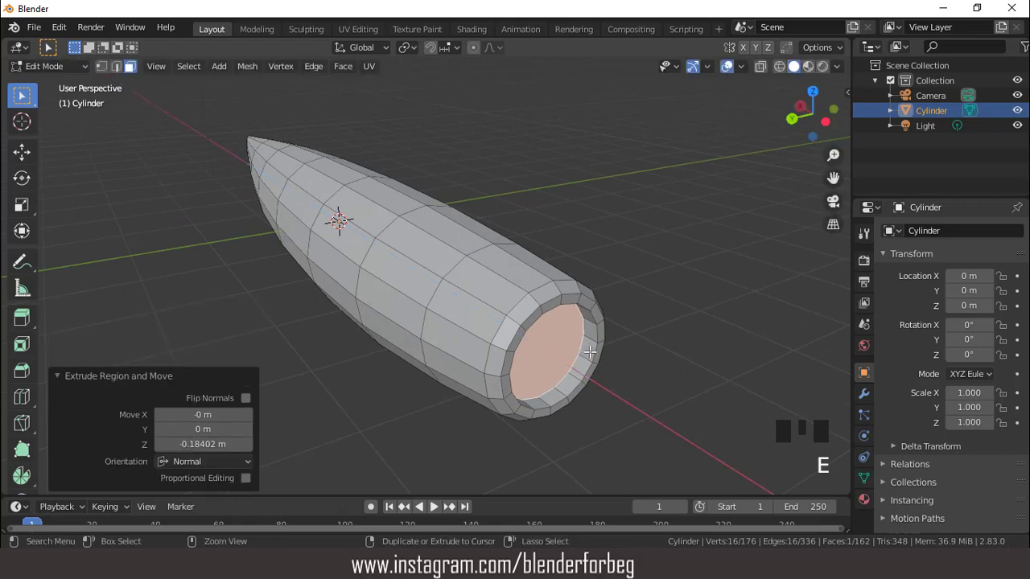
Inset the recessed face by about 0.06 m, and inset it again to leave a small central face.
key("ctrl+KP_3")
scroll(577, 342, "up", 3)
key("i")
left_click(565, 337)
key("i")
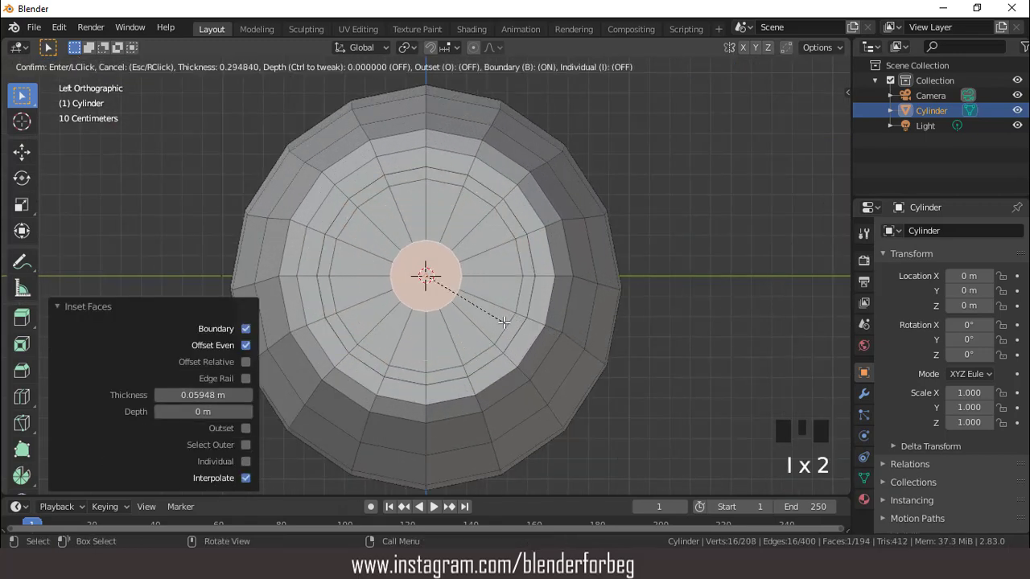
left_click(496, 313)
scroll(469, 289, "down", 2)
Narrow the whole cylinder object along Y to a scale of about 0.895.
key("Tab")
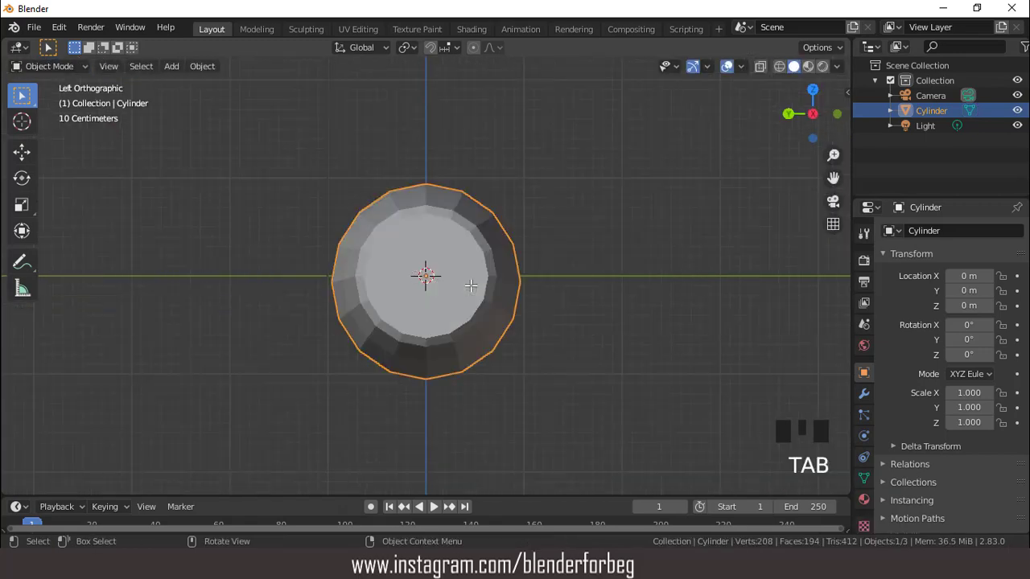
key("s")
left_click(527, 279)
Scale the small central face along Z to about 0.9 to make it round.
key("Tab")
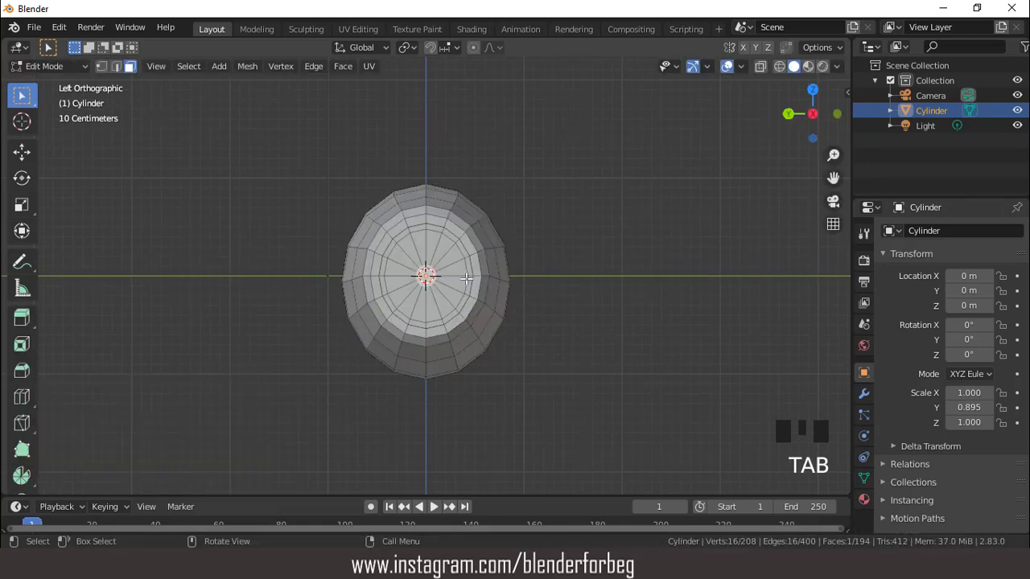
scroll(482, 290, "up", 4)
key("s")
key("z")
left_click(469, 299)
scroll(469, 299, "down", 1)
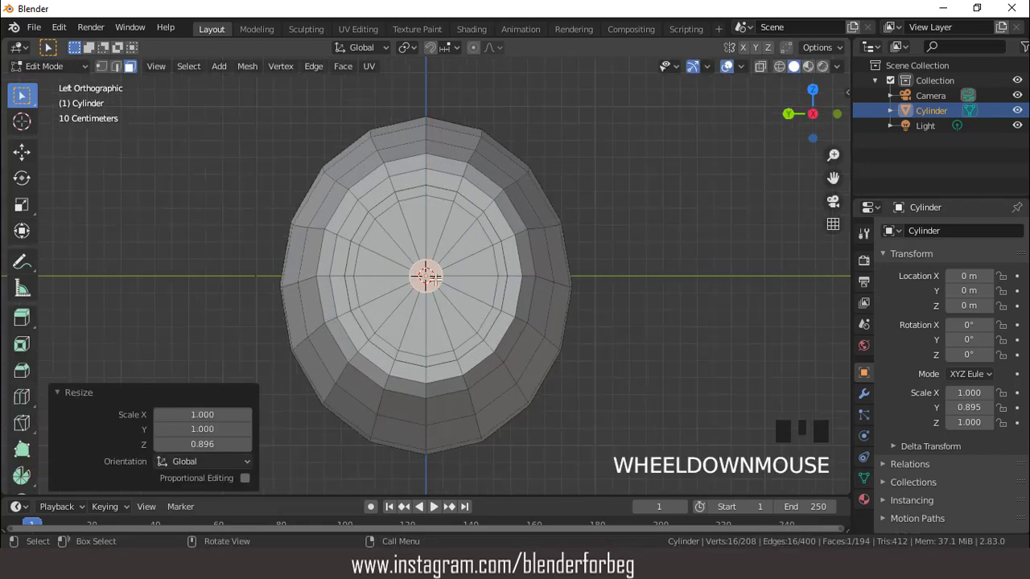
Extrude the small central face outward along X to form a short shaft protruding from the recess.
key("KP_1")
scroll(602, 276, "down", 4)
key("e")
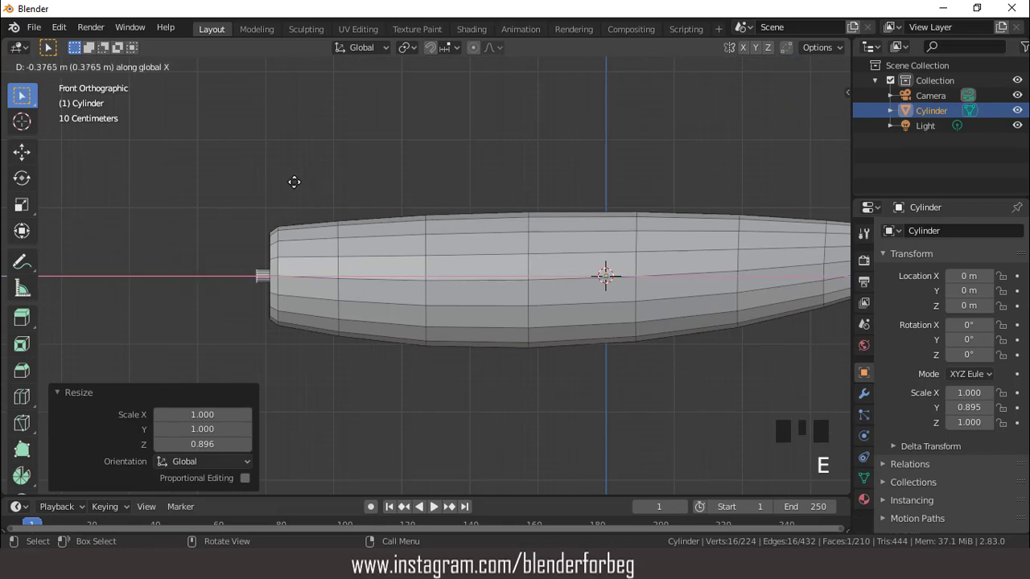
left_click(283, 180)
Bevel the shaft's tip with an offset of about 0.046 m and 5 segments.
scroll(274, 197, "up", 2)
middle_click_drag(266, 206, 378, 193)
key("ctrl+b")
left_click(376, 187)
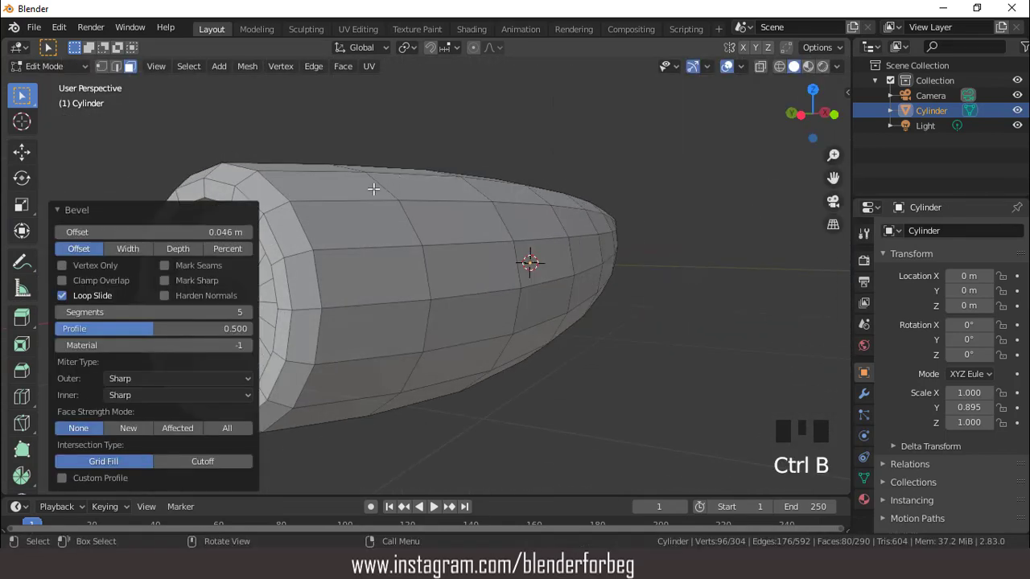
Add two loop cuts around the shaft with a slide factor of about -0.56, and scale them along X.
scroll(374, 168, "down", 3)
key("KP_1")
key("ctrl+KP_4")
key("ctrl+KP_4")
key("ctrl+KP_4")
key("ctrl+KP_4")
key("ctrl+KP_4")
key("ctrl+KP_4")
key("ctrl+KP_4")
key("ctrl+KP_4")
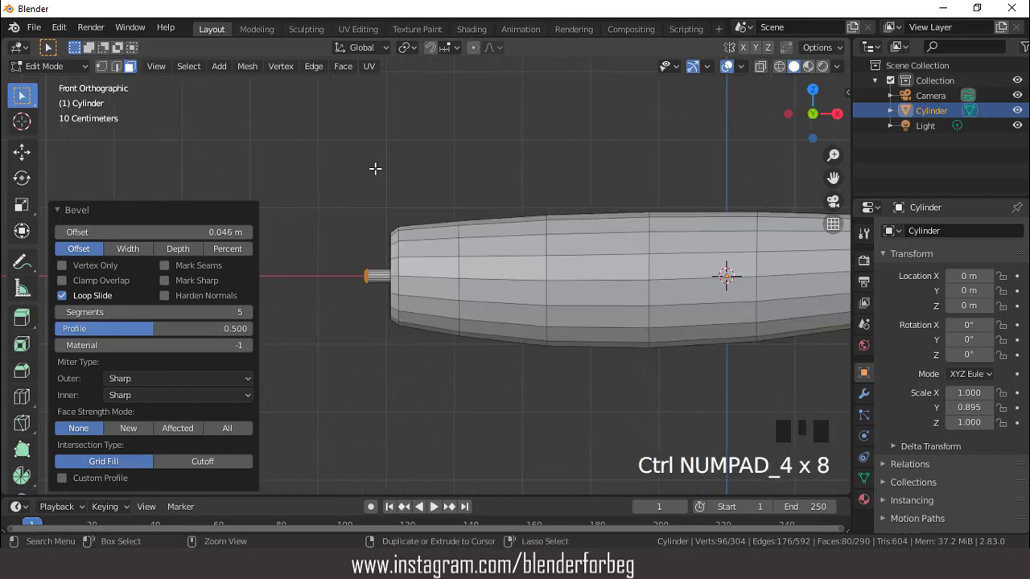
scroll(374, 168, "up", 3)
key("ctrl+r")
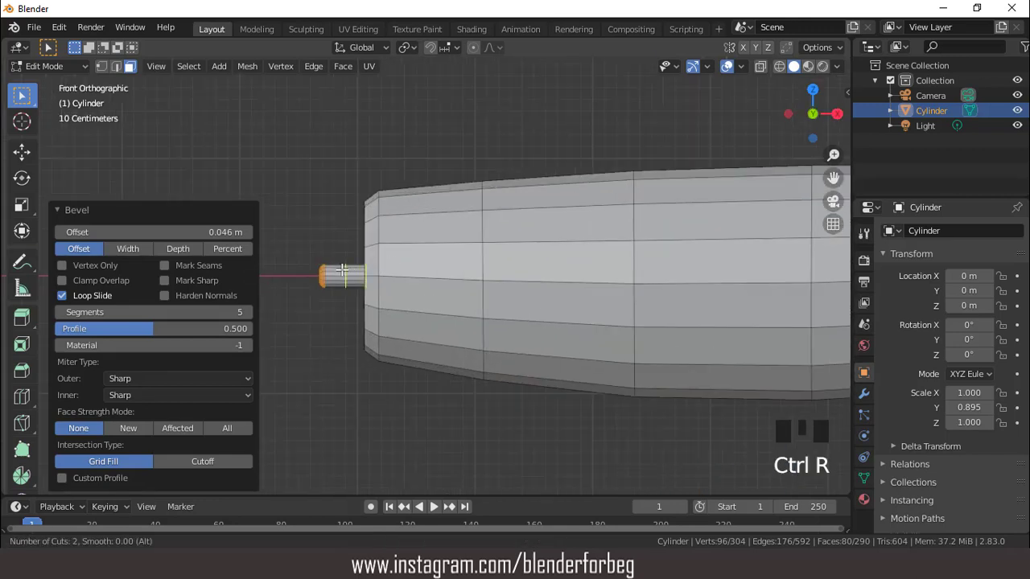
left_click(343, 271)
left_click(332, 269)
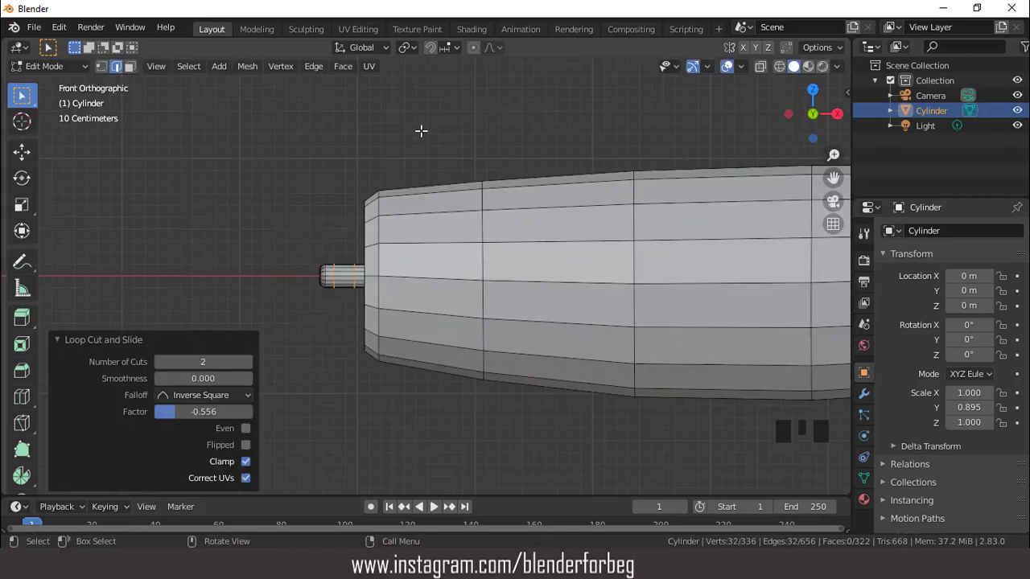
key("s")
key("x")
left_click(379, 156)
Extrude the band of faces between the shaft's two loop cuts and fatten it into a raised collar.
middle_click_drag(378, 156, 365, 290)
key("3")
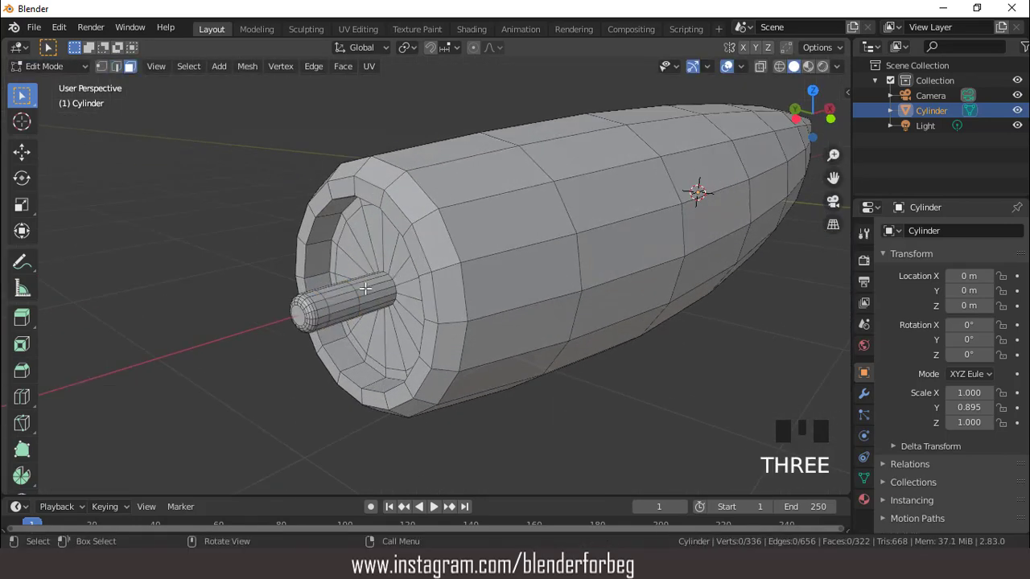
triple_click(337, 299)
scroll(338, 299, "up", 3)
key("e")
key("alt+s")
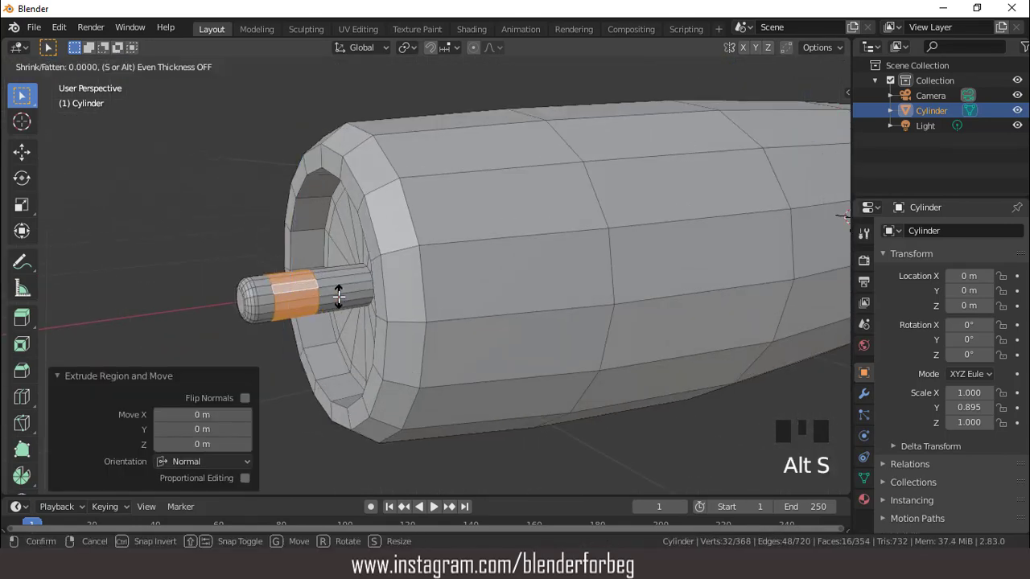
left_click(336, 290)
middle_click_drag(335, 290, 303, 298)
scroll(360, 259, "up", 2)
key("Tab")
scroll(358, 293, "down", 3)
key("KP_1")
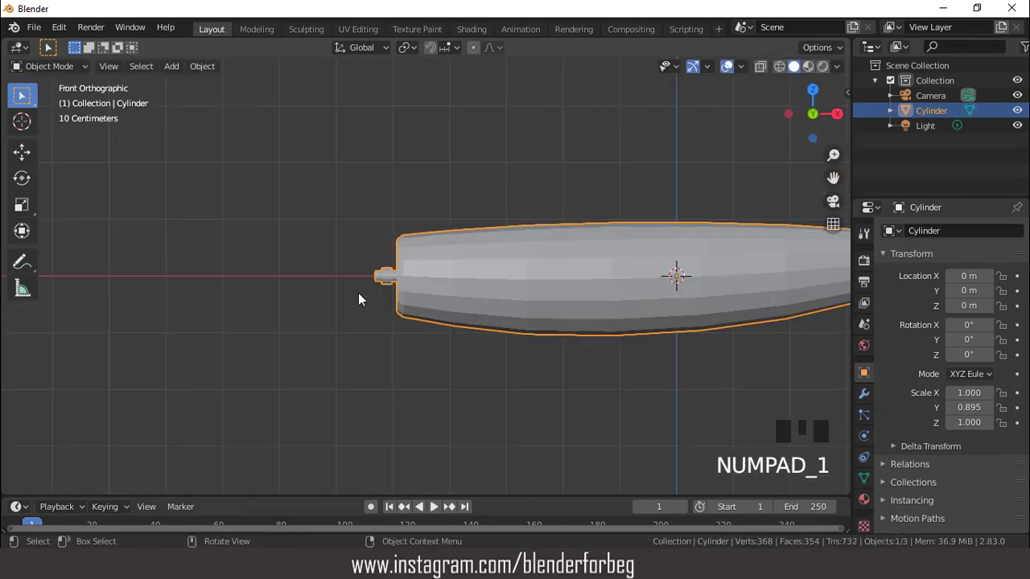
scroll(534, 263, "down", 3)
scroll(534, 263, "up", 1)
key("Tab")
Duplicate two adjacent lengthwise edges on the body's lower side in place and separate them into a new object.
scroll(534, 262, "up", 2)
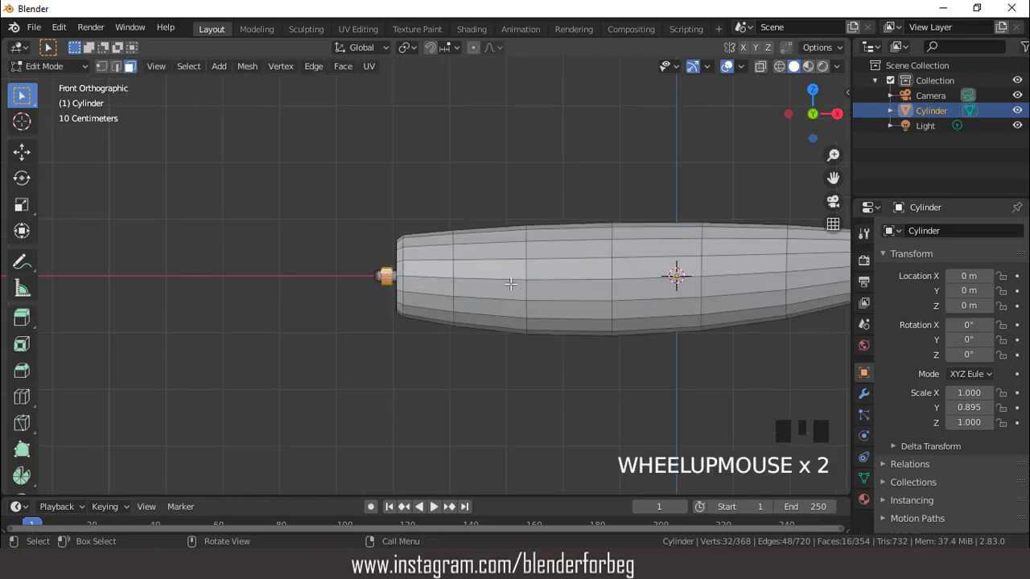
key("2")
scroll(499, 289, "down", 2)
scroll(486, 295, "up", 1)
left_click(485, 295)
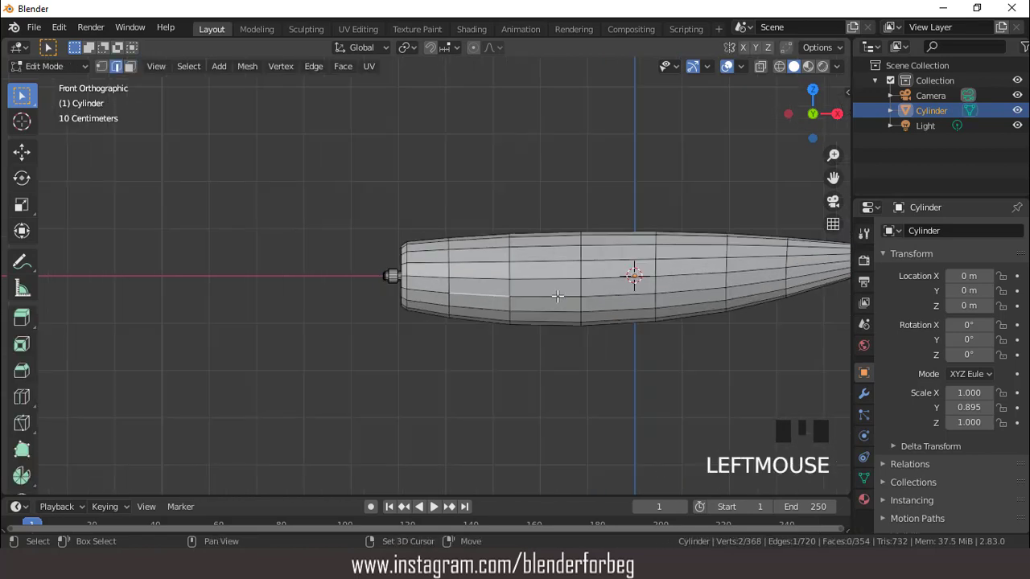
scroll(555, 292, "down", 2)
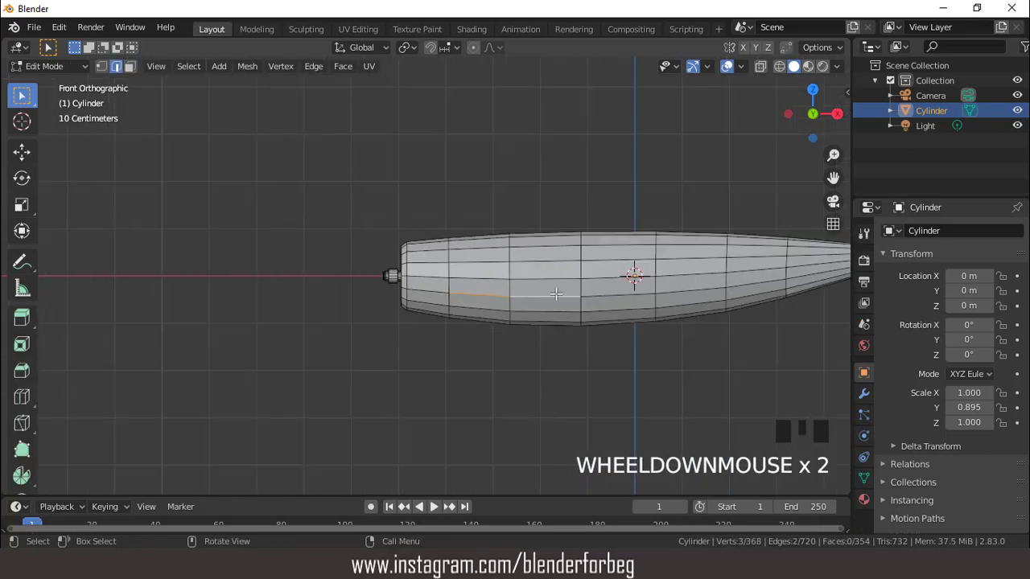
scroll(484, 296, "up", 1)
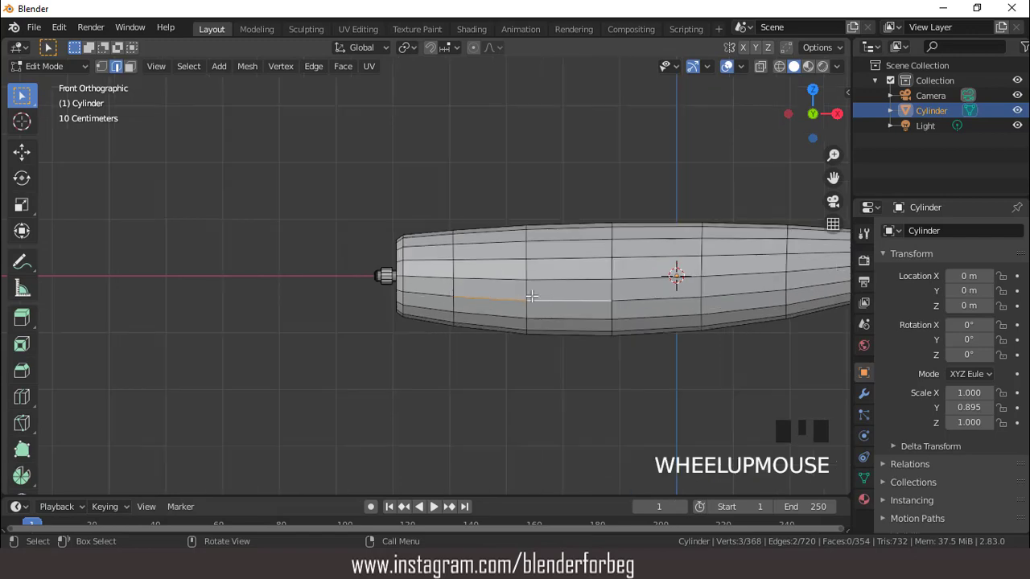
scroll(532, 297, "down", 2)
middle_click_drag(532, 297, 528, 322)
key("KP_1")
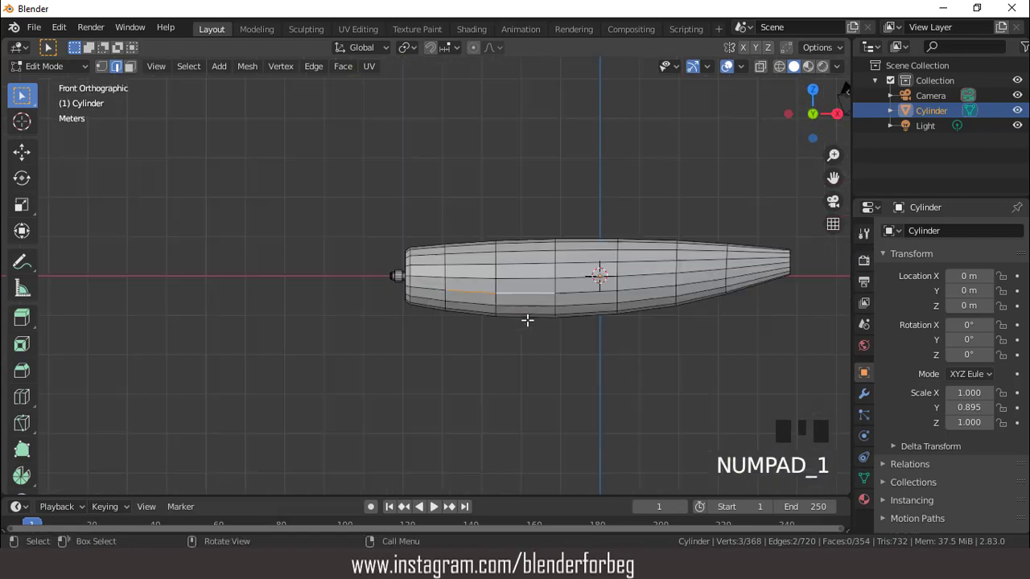
scroll(515, 284, "up", 1)
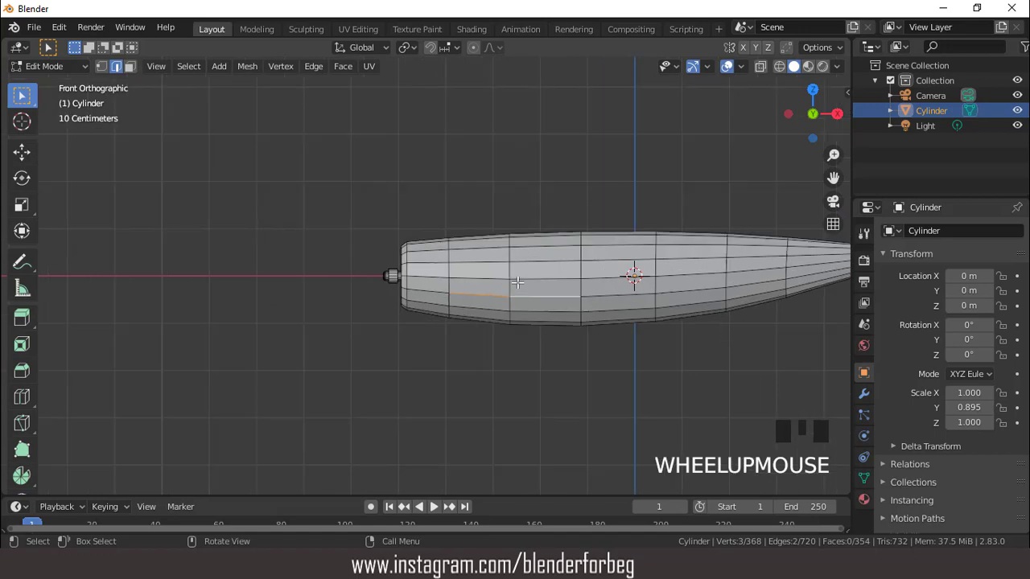
scroll(517, 282, "down", 1)
key("shift+d")
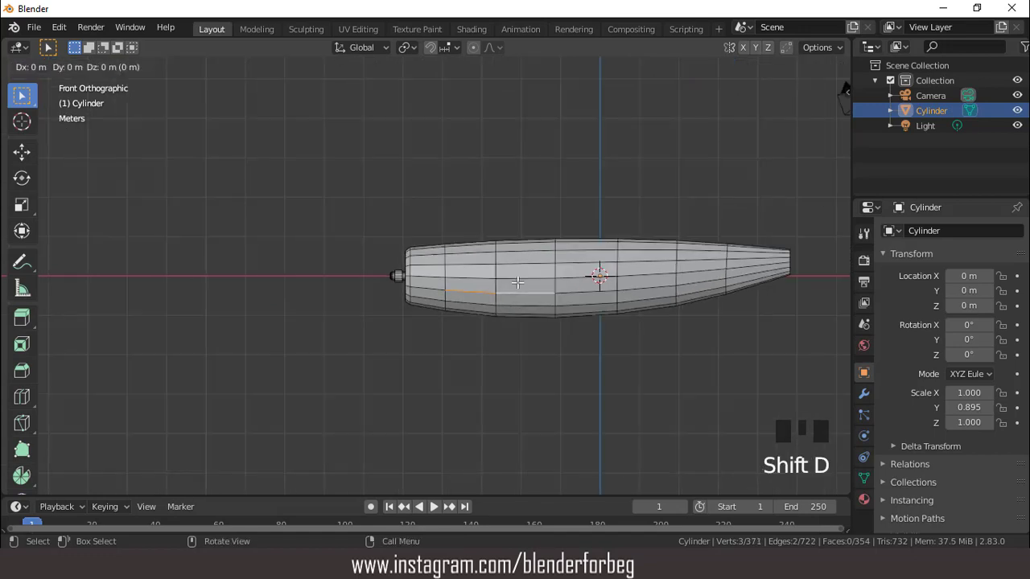
right_click(517, 282)
key("p")
left_click(517, 282)
key("Tab")
Flatten the separated edges of Cylinder.001 by scaling them along Z to 0.
left_click(921, 125)
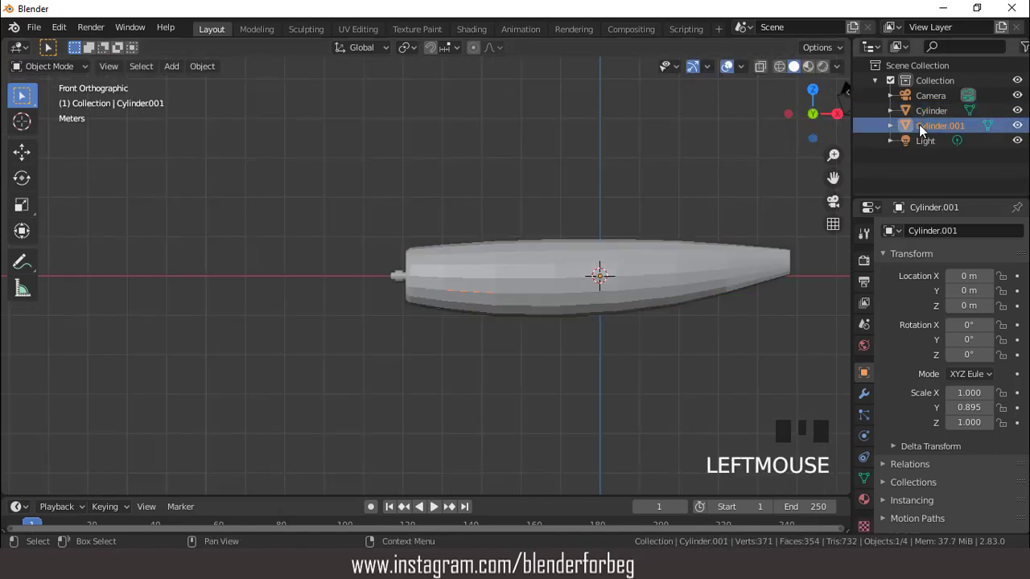
scroll(781, 171, "up", 1)
key("Tab")
scroll(637, 227, "down", 1)
key("s")
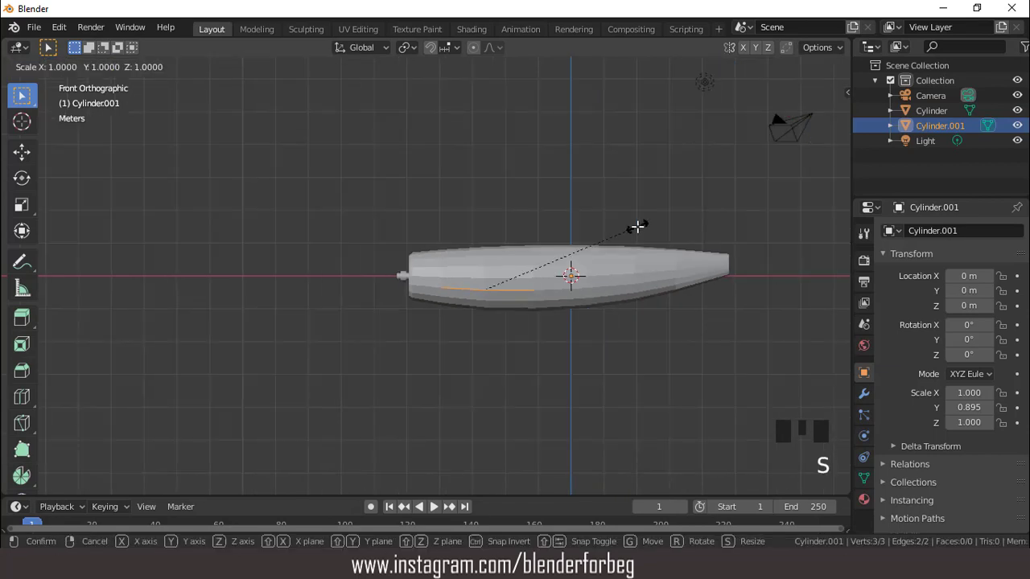
key("z")
key("0")
key("Return")
Extrude the flattened edges about 3.44 m along negative Y to form a wing surface.
key("KP_7")
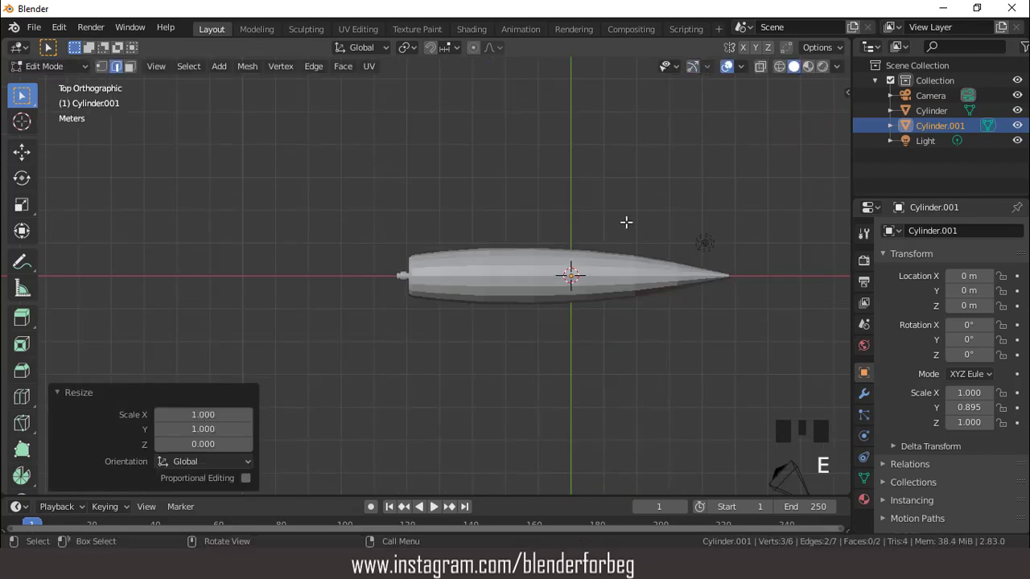
key("g")
key("y")
left_click(640, 331)
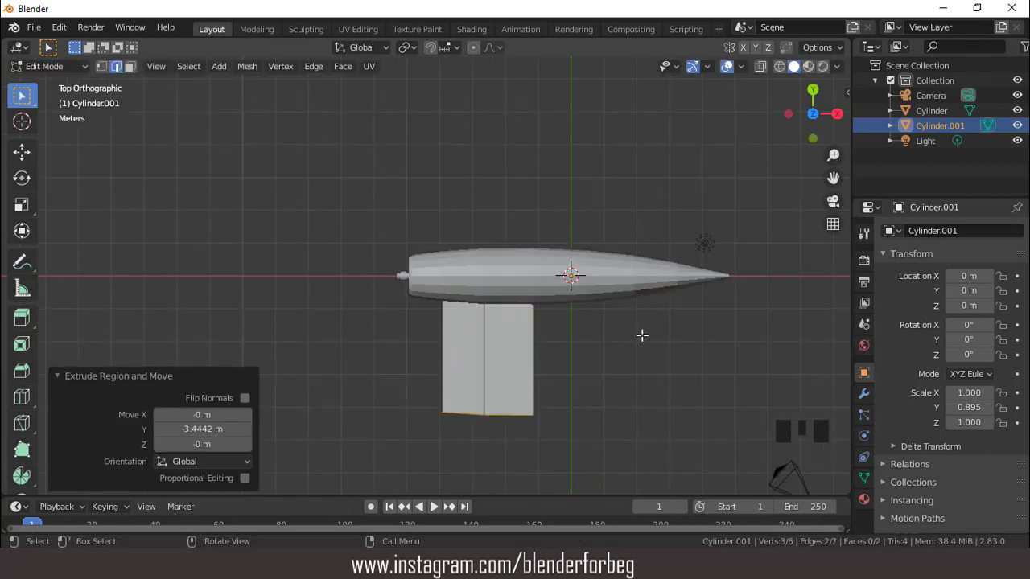
Taper the wing by moving its tip edges about 0.18 m along X, scaling them down, and shifting them about 0.3 m along negative X.
key("g")
key("x")
left_click(647, 337)
key("s")
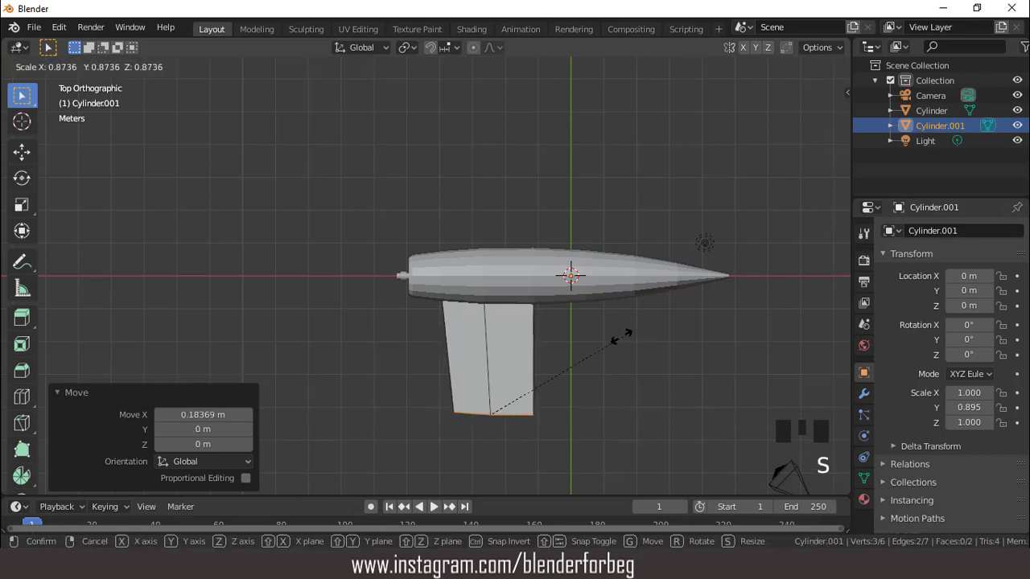
left_click(598, 341)
key("g")
key("x")
left_click(588, 340)
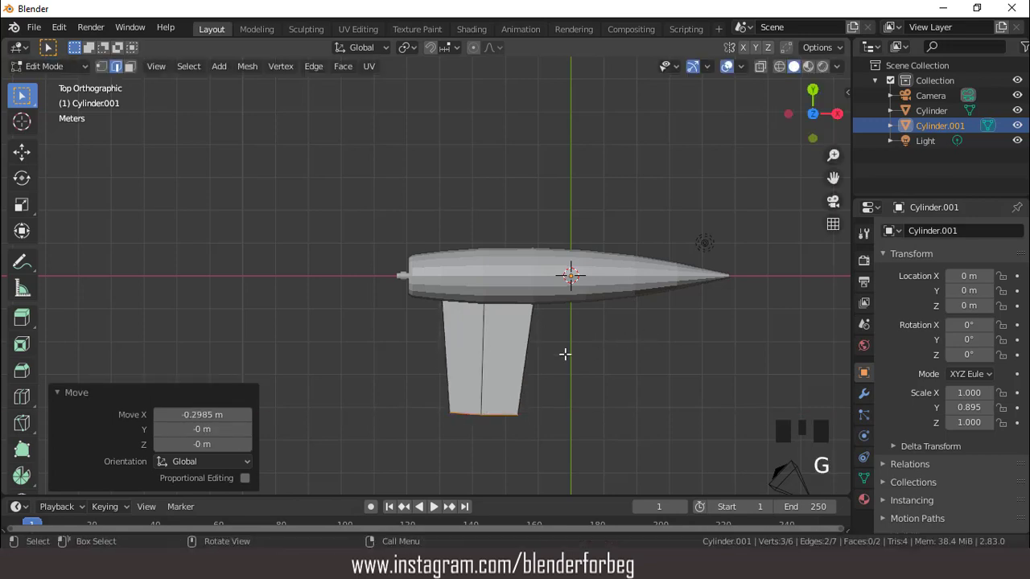
Move the middle vertex of the wing tip along negative X toward the leading edge.
key("1")
key("g")
key("x")
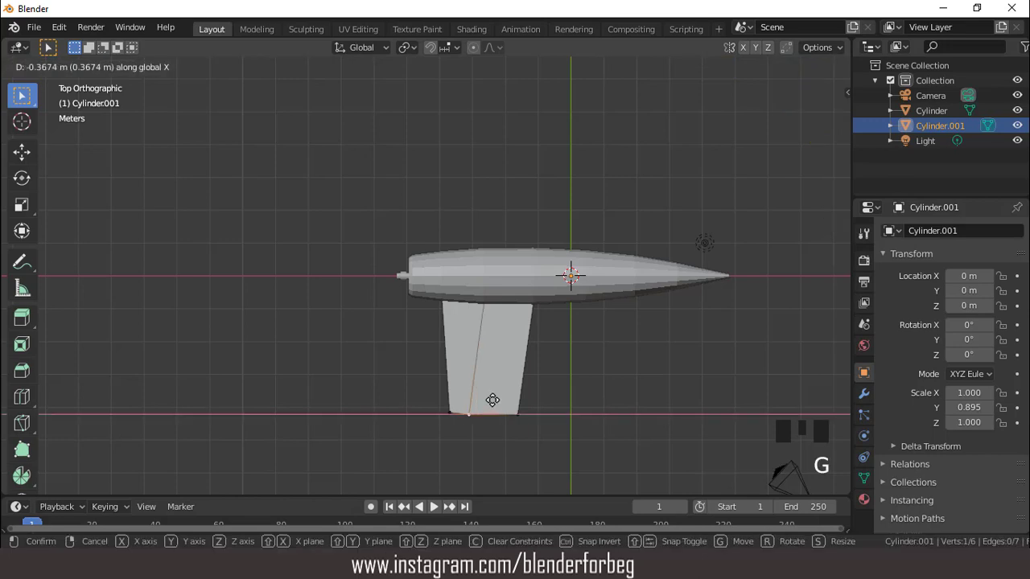
left_click(490, 399)
Move the wing tip's rear corner vertex about 1 m along negative X and about 0.18 m along positive Y.
left_click(518, 415)
key("g")
key("x")
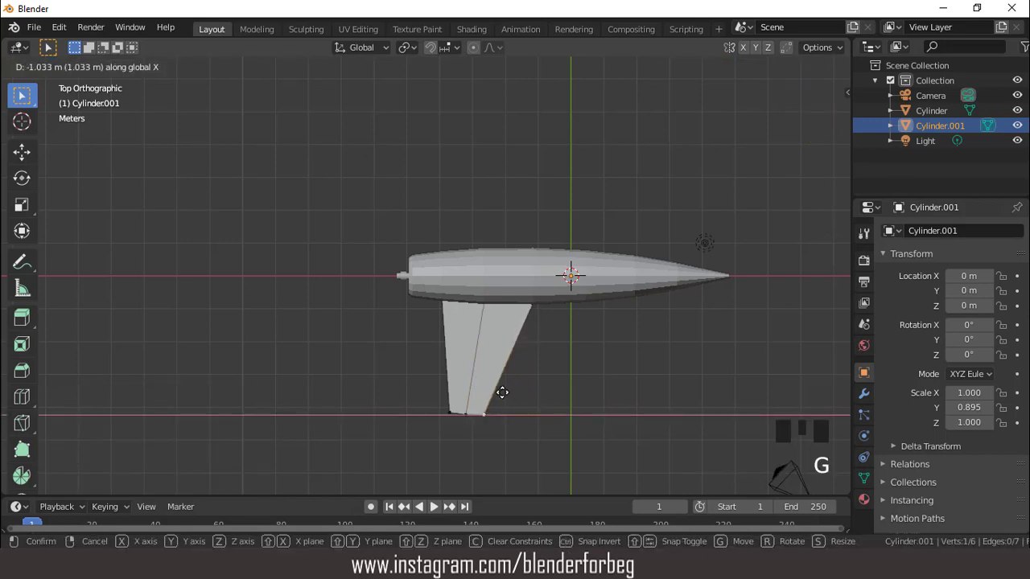
left_click(501, 392)
key("g")
key("y")
left_click(505, 386)
scroll(503, 348, "up", 2)
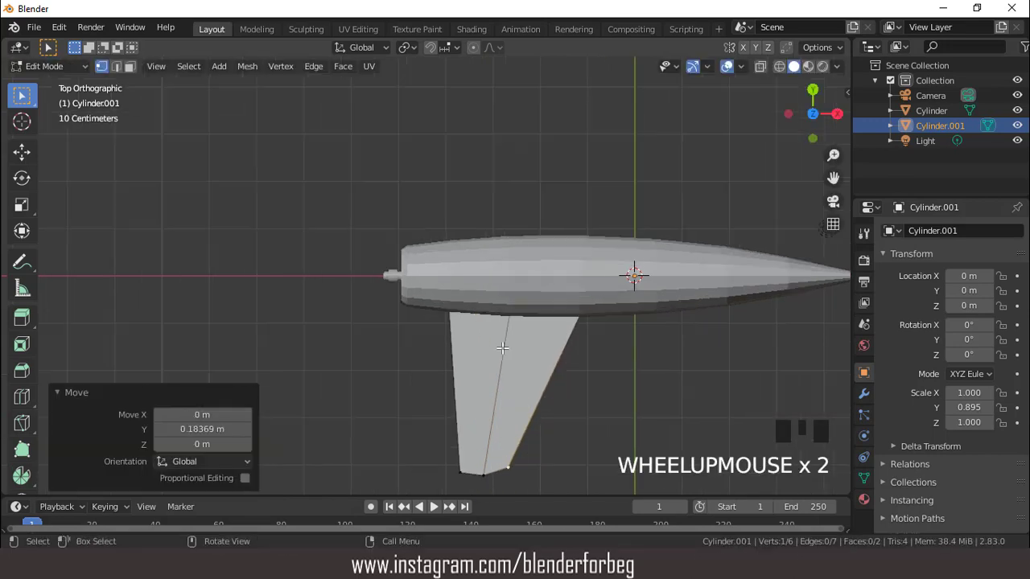
Extrude the entire wing surface about 0.08 m upward to give it thickness.
scroll(502, 347, "down", 2)
key("a")
scroll(502, 347, "up", 3)
middle_click_drag(502, 348, 469, 233)
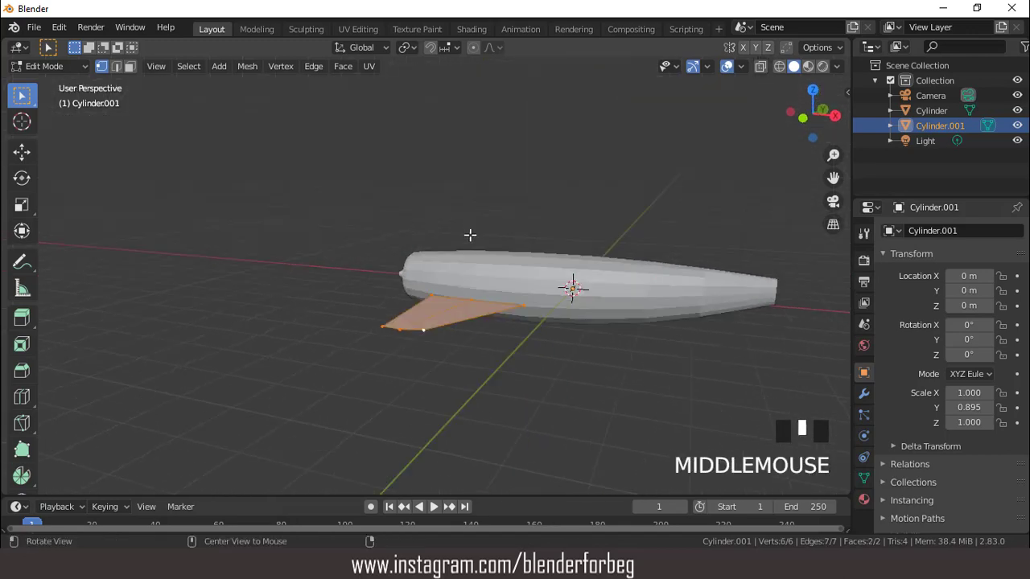
scroll(438, 292, "up", 2)
key("e")
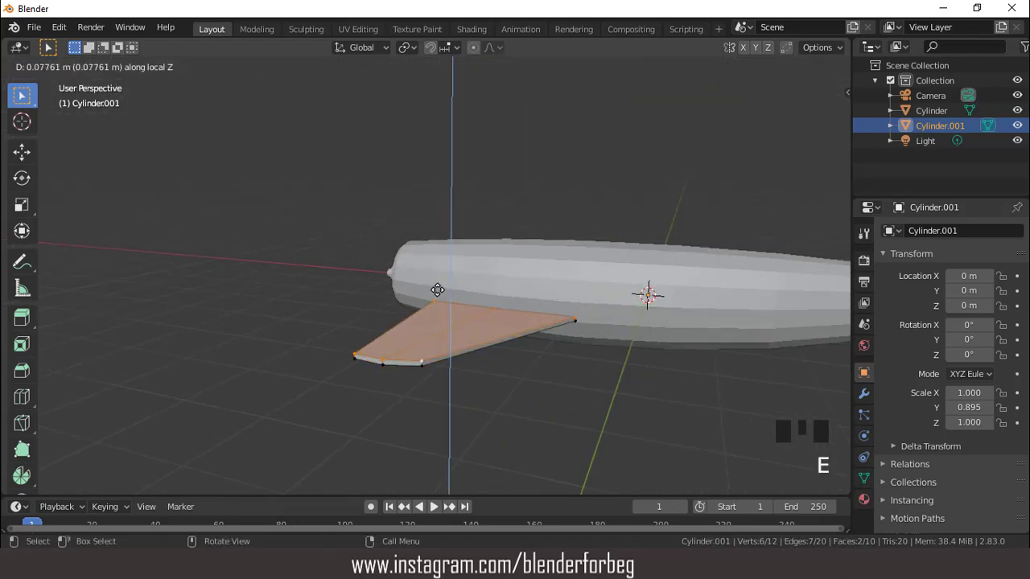
left_click(437, 290)
Isolate the wing and thin its trailing-edge face and adjoining tip faces by scaling them along Z to about 0.58.
middle_click_drag(436, 290, 587, 288)
key("KP_Divide")
key("3")
left_click(531, 318)
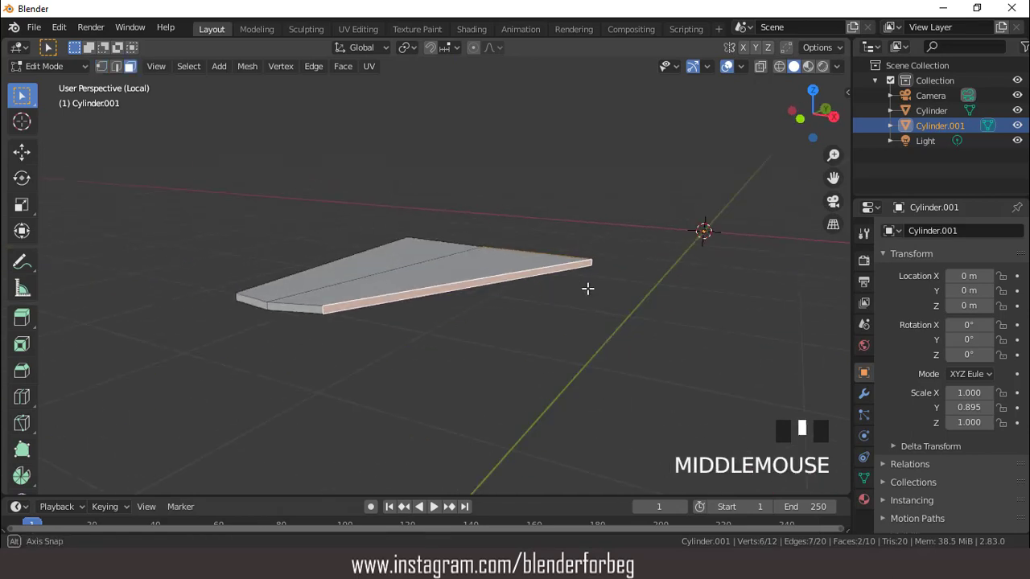
left_click(317, 313, "shift")
scroll(483, 349, "up", 2)
key("s")
key("z")
left_click(453, 314)
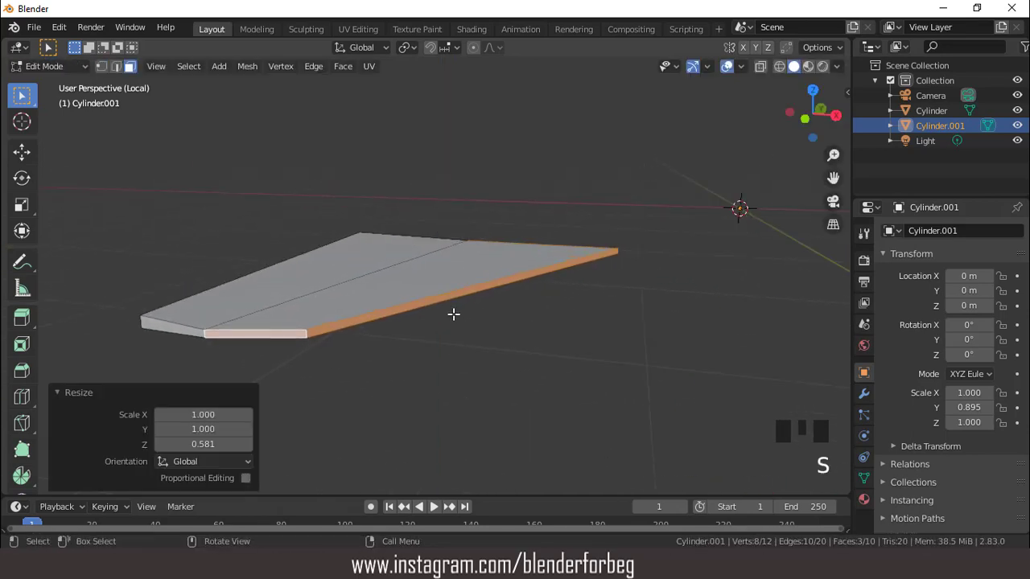
Thin only the wing's trailing-edge face further by scaling it along Z to about 0.4.
left_click(452, 314)
key("s")
key("z")
left_click(517, 322)
scroll(517, 322, "down", 2)
middle_click_drag(517, 322, 540, 319)
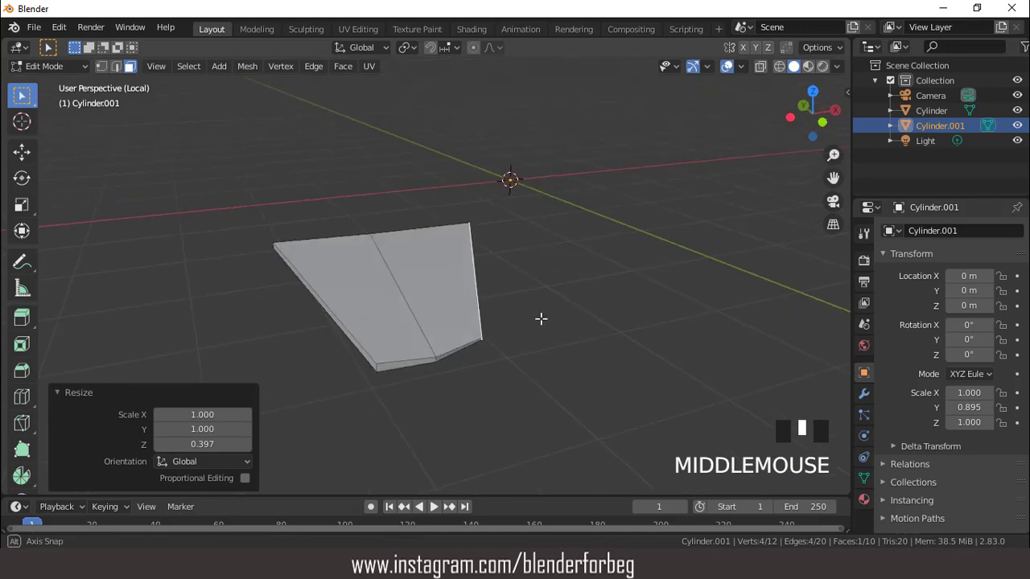
Add a centred loop cut from root to tip through the front panel of the wing.
key("KP_7")
scroll(400, 307, "down", 3)
key("ctrl+r")
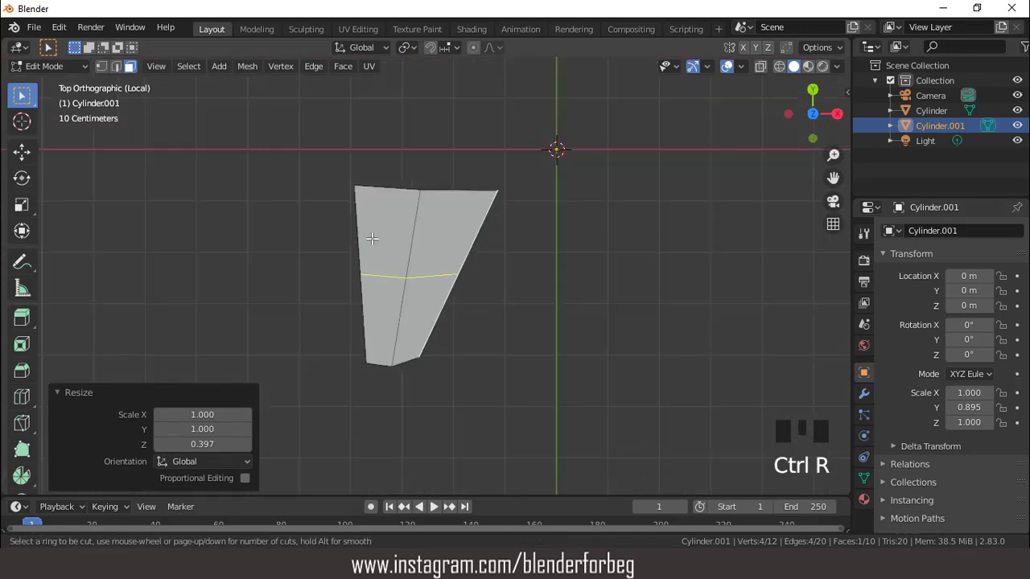
left_click(372, 239)
left_click(373, 239)
In wireframe, move the new loop's tip vertices about 0.04 m along negative Y and the rear tip corner about 0.09 m along positive Y.
key("1")
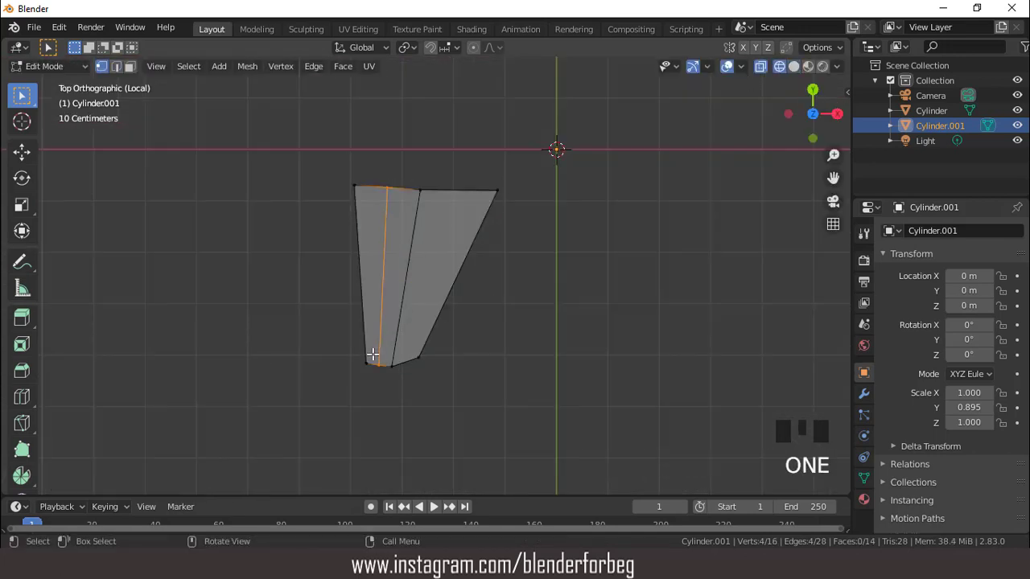
left_click(383, 326)
key("g")
left_click(391, 322)
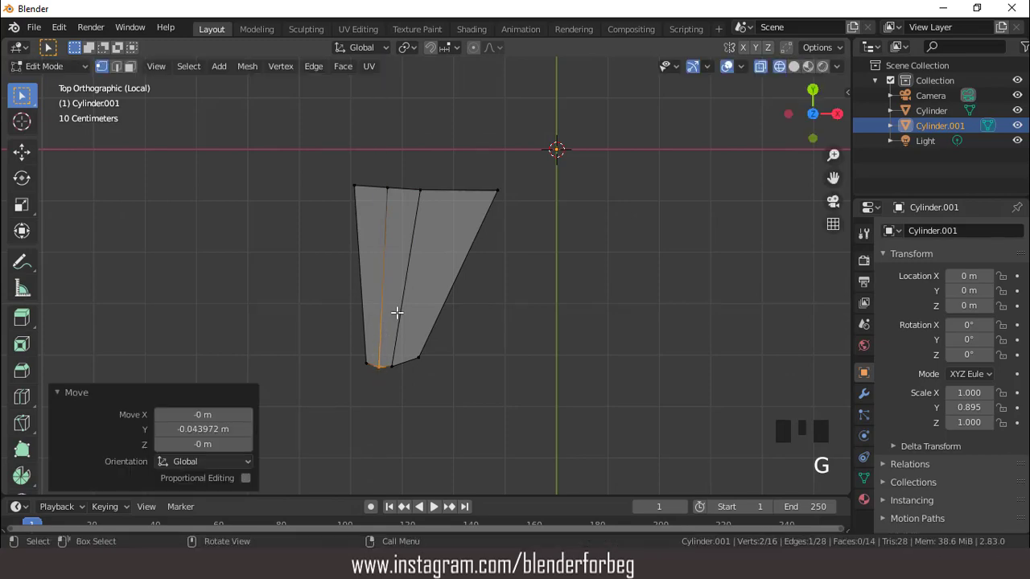
scroll(409, 375, "up", 2)
left_click(424, 399)
key("g")
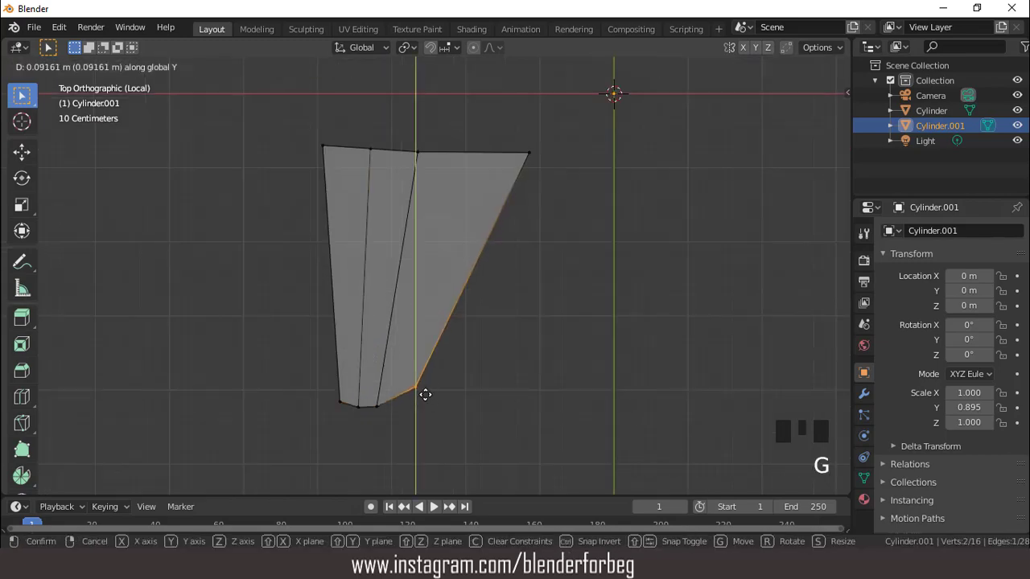
left_click(425, 394)
scroll(429, 292, "down", 1)
Return to Object Mode, leave the wing's isolated view and restore solid shading.
key("Tab")
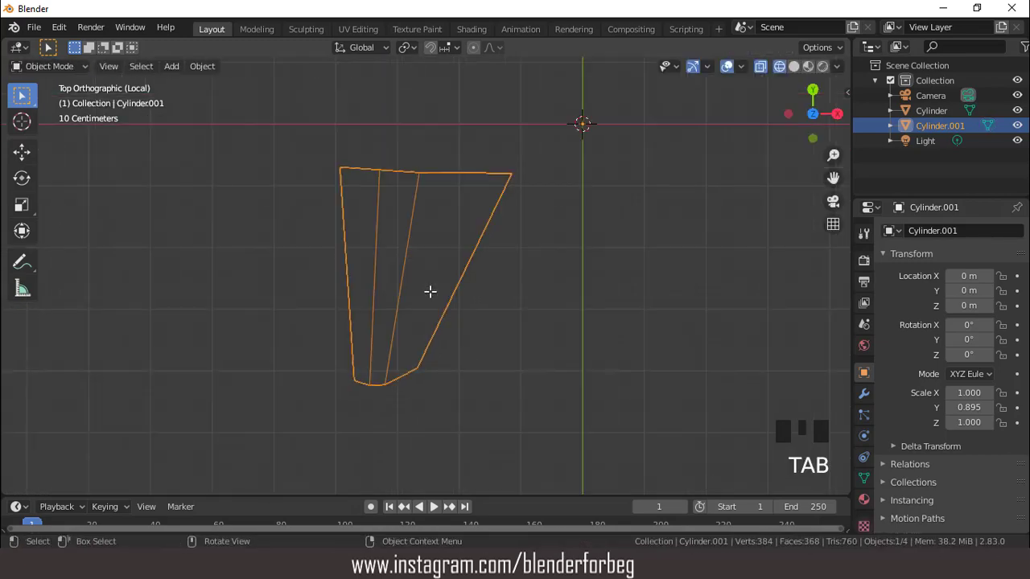
key("KP_Divide")
left_click(792, 66)
scroll(548, 266, "down", 4)
scroll(567, 262, "up", 3)
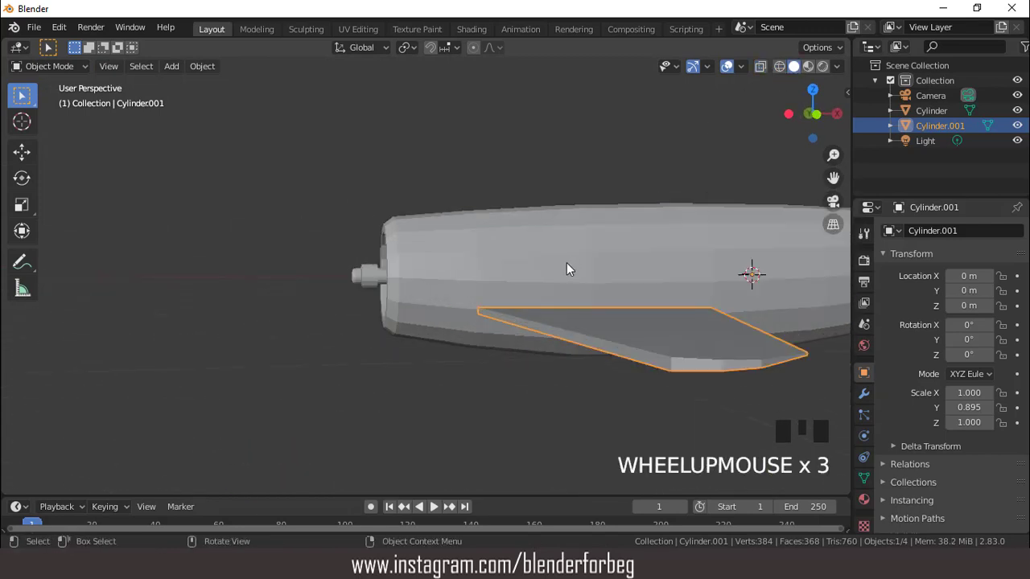
Add a loop cut around the wing's thin rim and scale it up slightly to bulge the edge outward.
middle_click_drag(566, 262, 553, 270)
key("Tab")
key("ctrl+r")
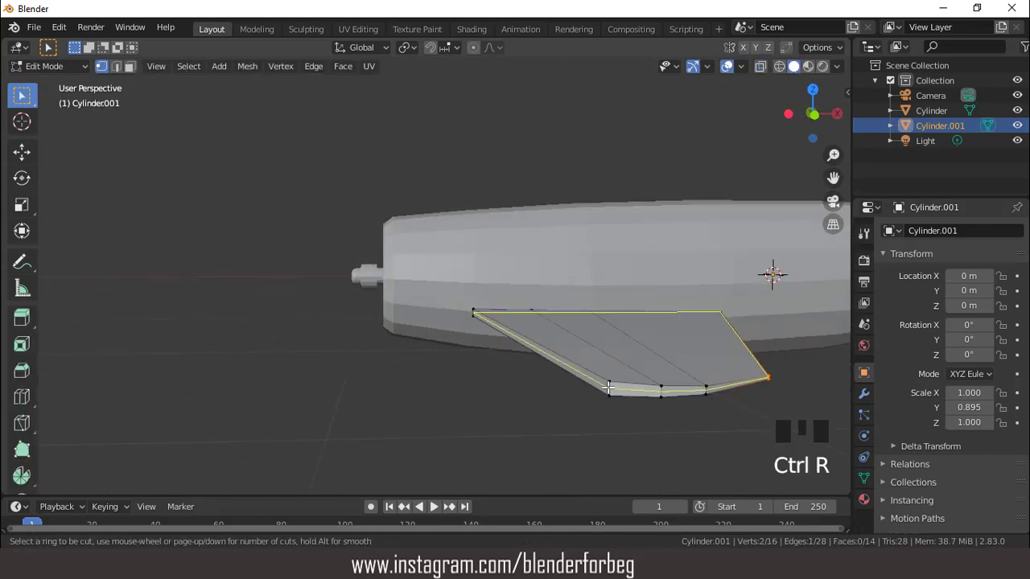
left_click(609, 388)
key("s")
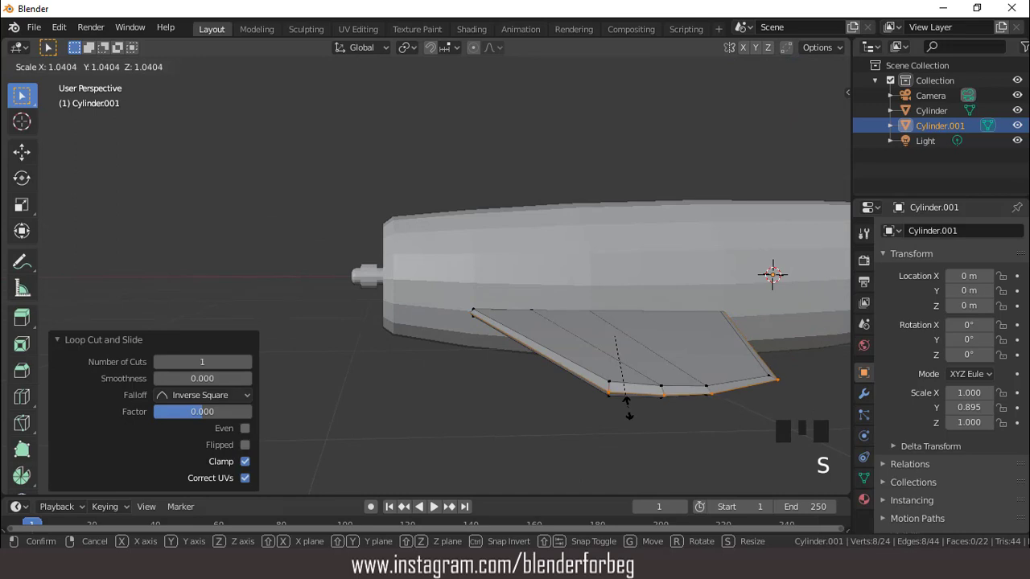
left_click(628, 407)
Bevel the wing's rim loop about 0.05 m wide with 2 segments to round the edge.
scroll(643, 313, "down", 2)
key("Tab")
middle_click_drag(644, 312, 620, 307)
key("Tab")
scroll(627, 338, "up", 2)
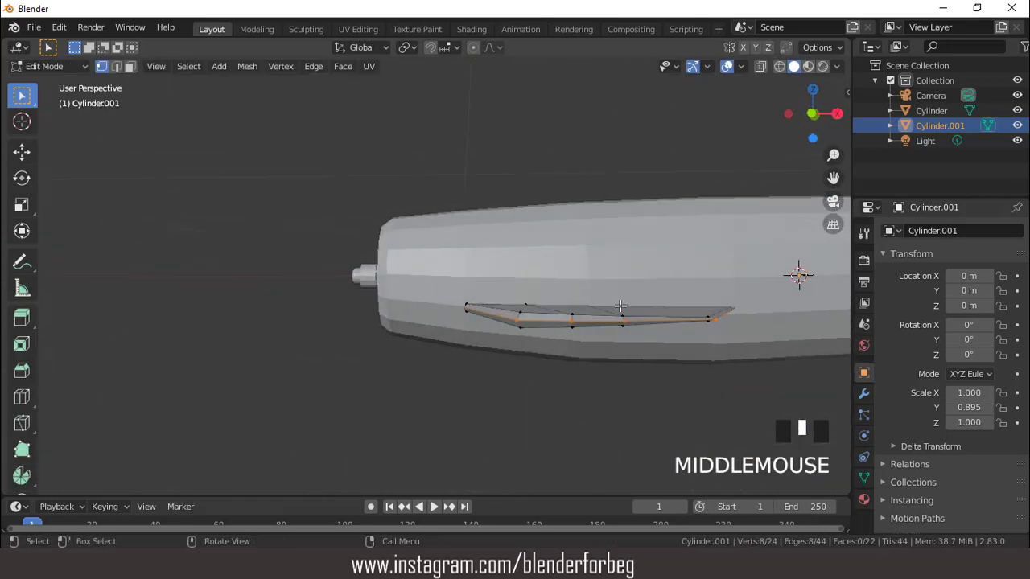
scroll(620, 306, "up", 1)
key("ctrl+b")
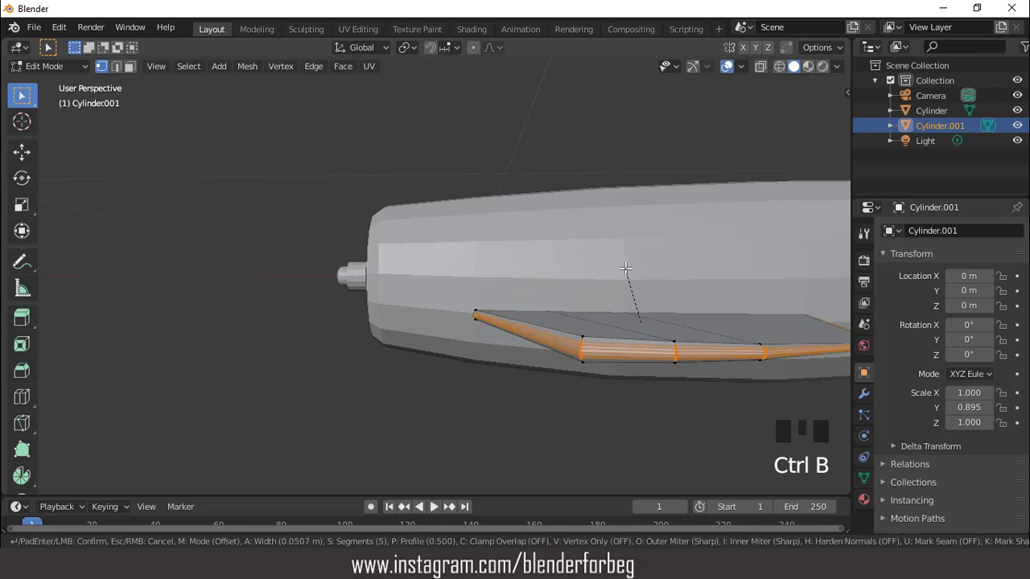
left_click(626, 268)
left_click(61, 312)
left_click(61, 313)
left_click(60, 312)
Apply the wing's scale and then all of its transforms in Object Mode.
middle_click_drag(563, 338, 593, 276)
key("KP_7")
key("Tab")
key("ctrl+a")
left_click(656, 345)
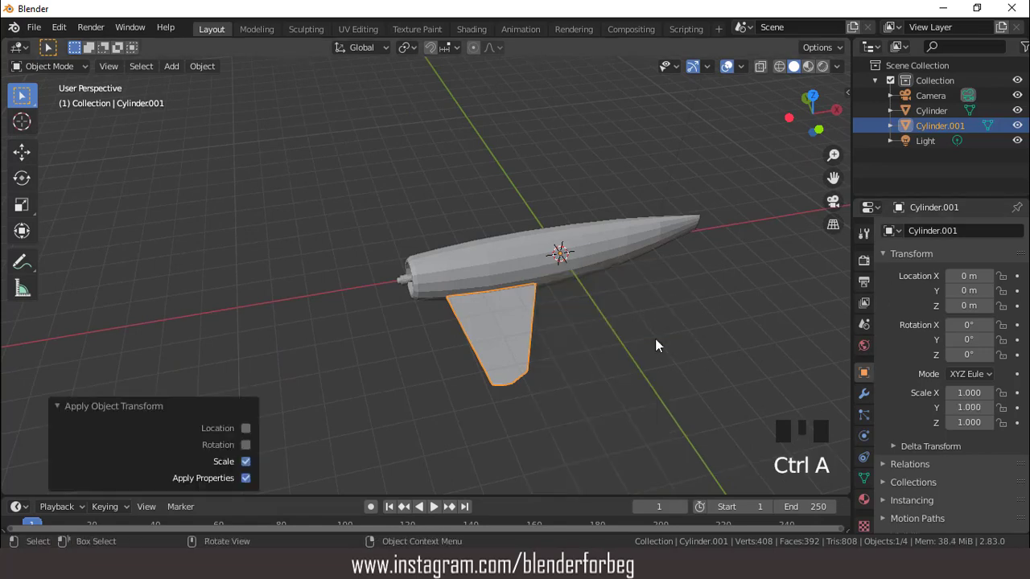
key("ctrl+a")
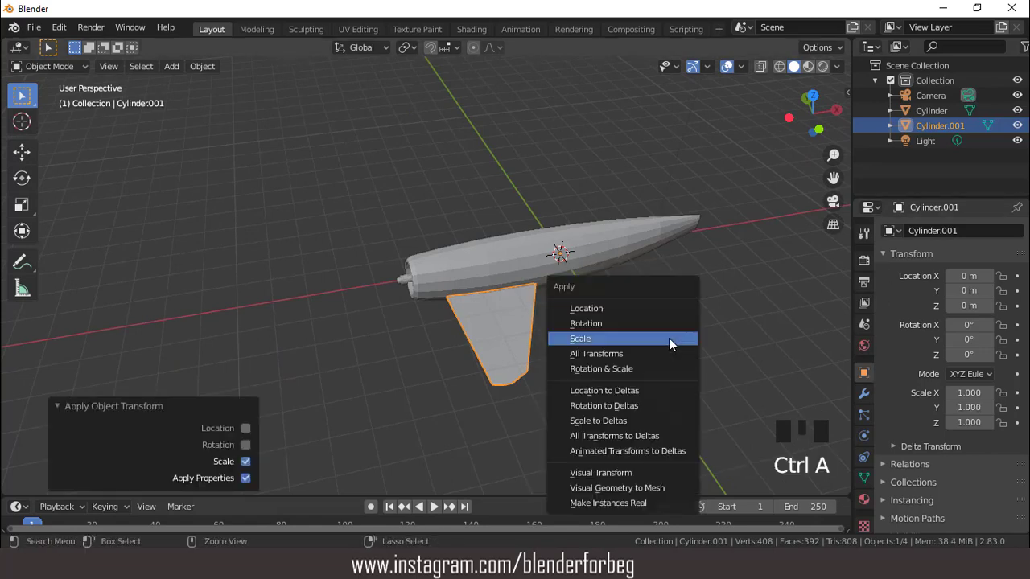
left_click(625, 353)
Add a Mirror modifier to the wing, mirroring across Y only with the X axis disabled.
left_click(863, 393)
left_click(949, 230)
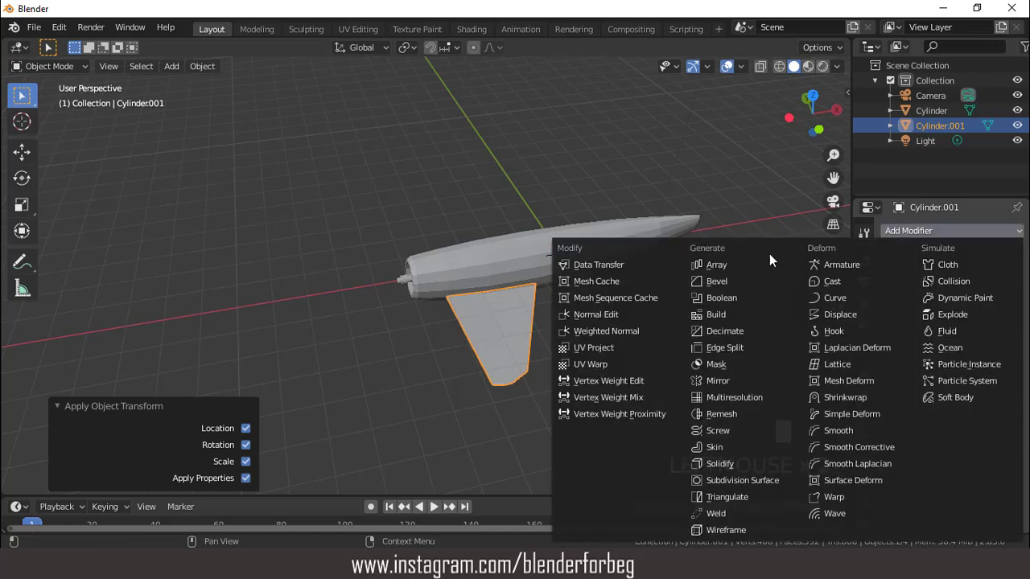
left_click(727, 382)
left_click(890, 314)
left_click(890, 330)
scroll(567, 261, "up", 2)
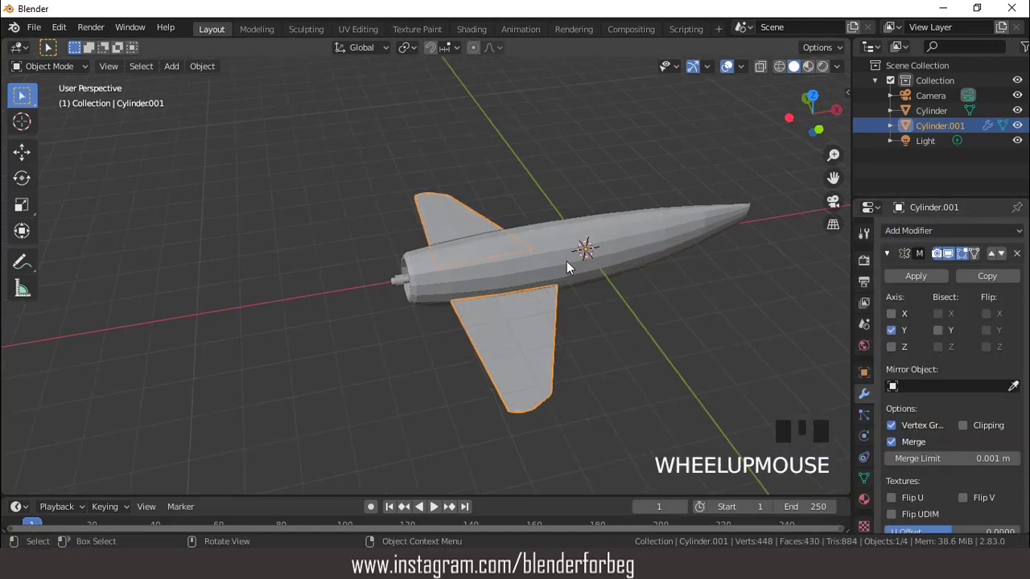
Add two evenly spaced loop cuts across the wing from leading to trailing edge.
key("KP_7")
scroll(566, 261, "down", 1)
key("Tab")
scroll(502, 371, "up", 2)
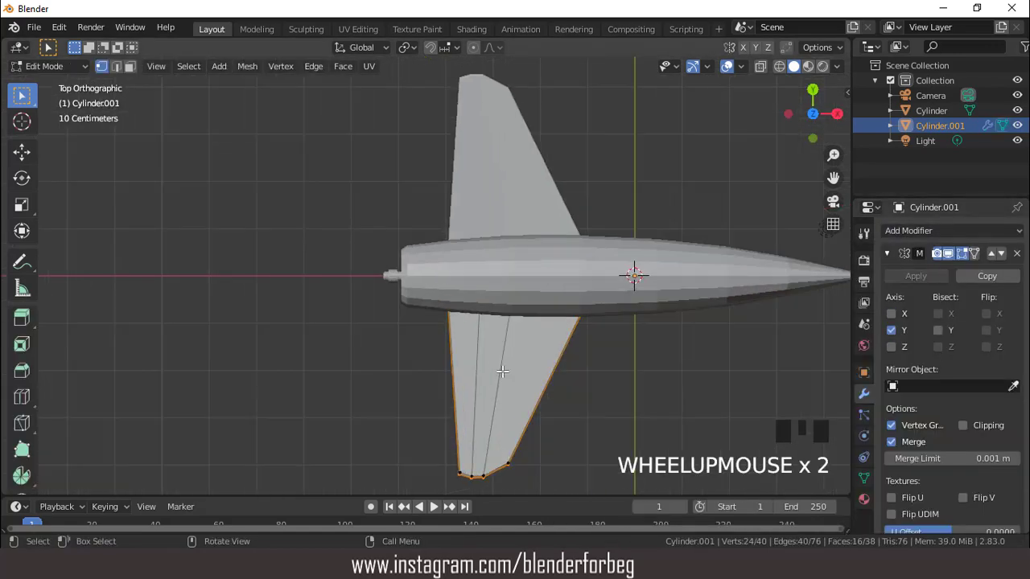
key("ctrl+r")
left_click(502, 373)
right_click(496, 370)
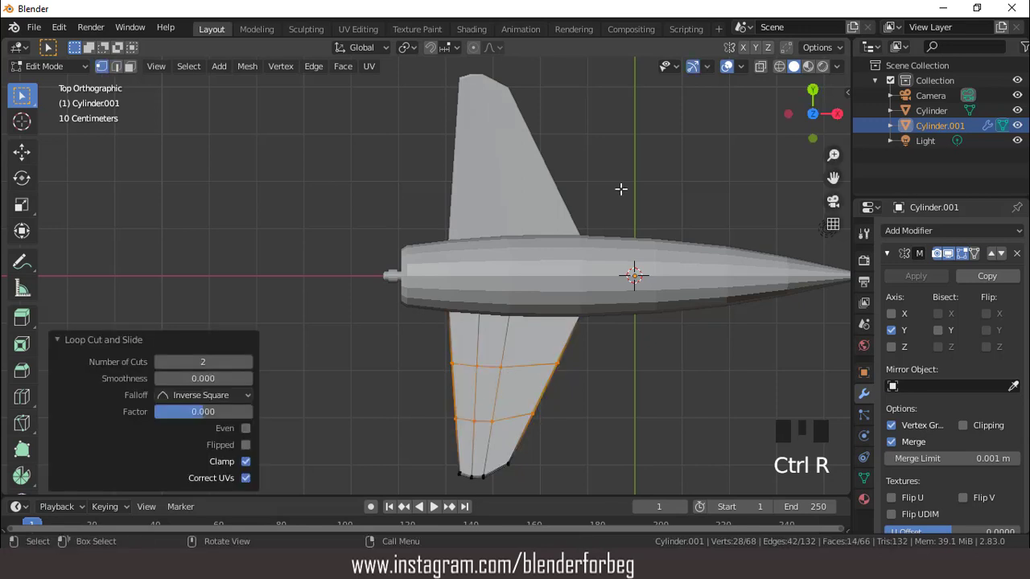
In wireframe, select the wing tip's rear corner vertices and move them slightly along positive Y.
left_click(779, 67)
left_click(510, 464)
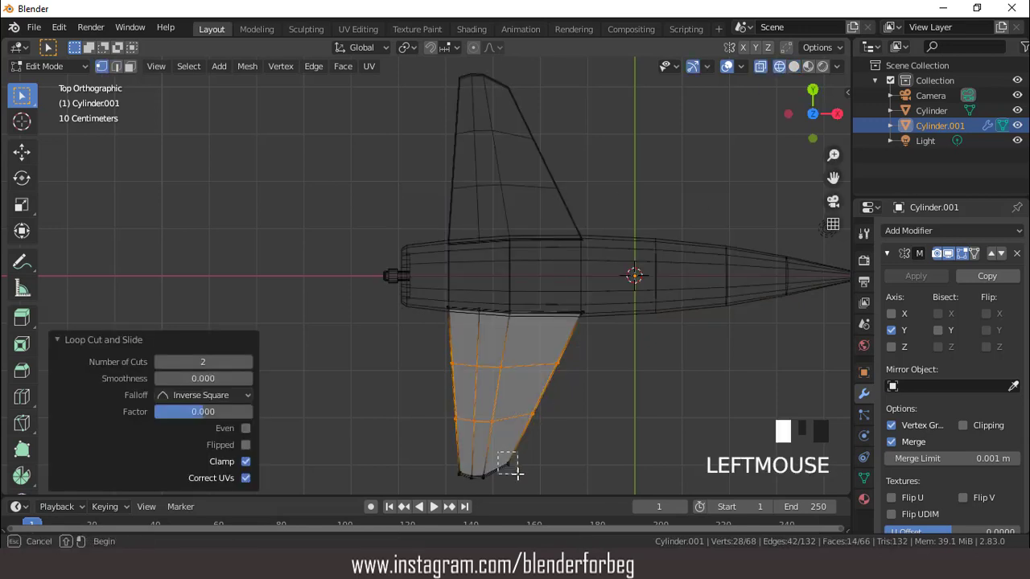
key("g")
key("y")
left_click(524, 470)
Move the trailing-edge vertices of the outer and inner crosswise loops slightly outward along X to curve the wing's rear edge.
left_click(545, 427)
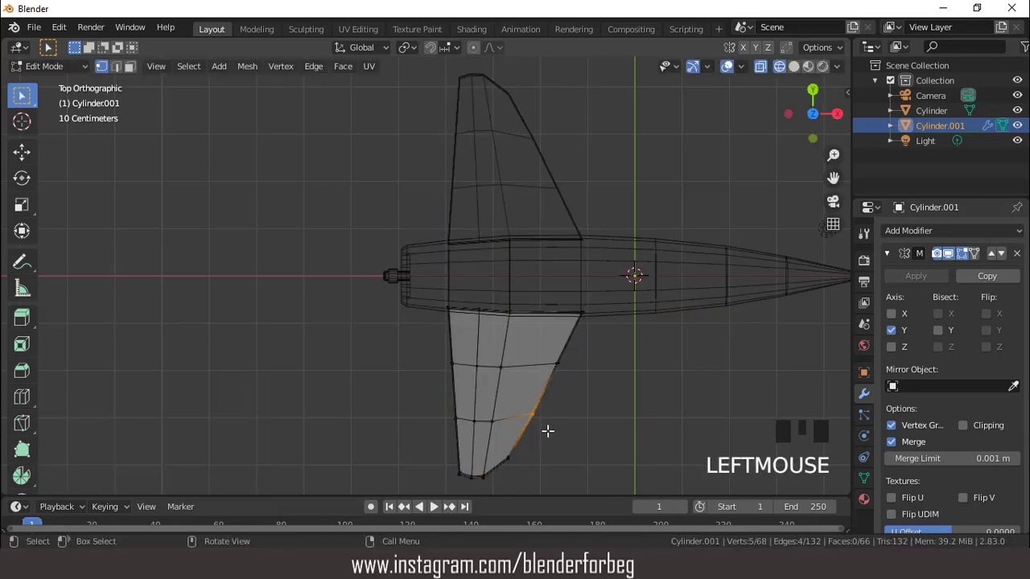
key("g")
left_click(551, 429)
left_click(572, 379)
key("g")
key("x")
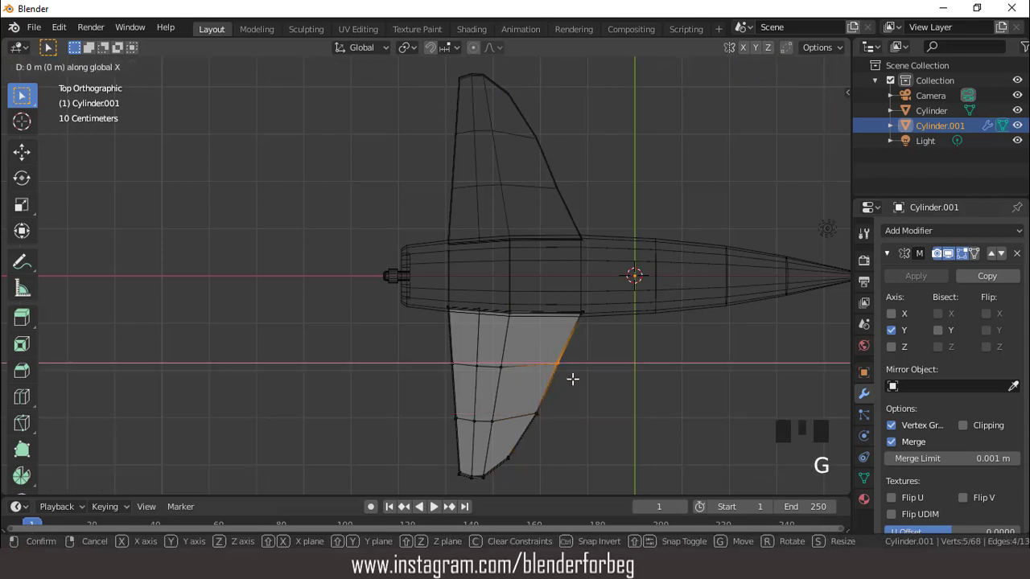
left_click(577, 376)
Straighten the crosswise edge loop nearest the fuselage by scaling it along Y to 0.
key("2")
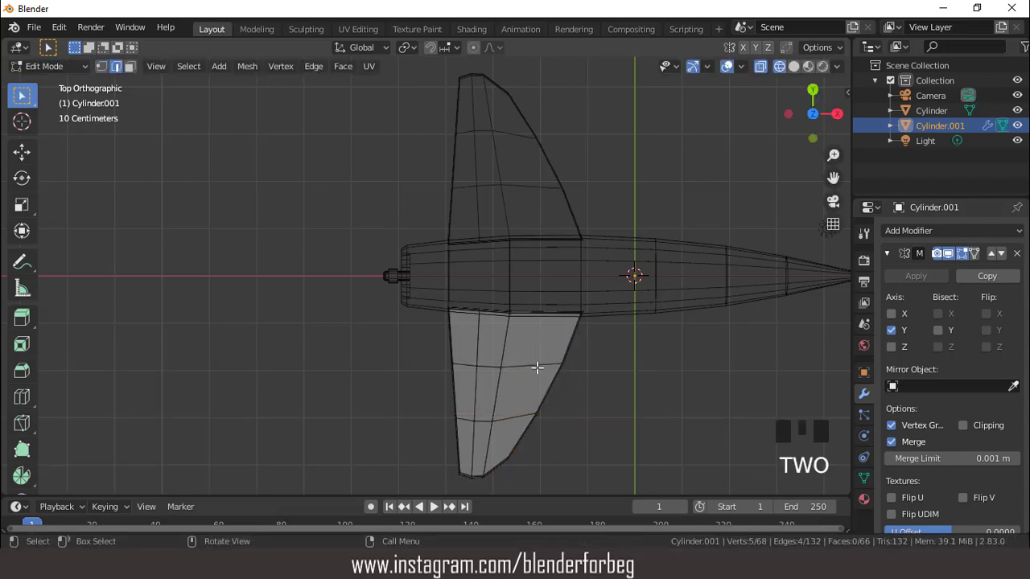
left_click(533, 365)
double_click(532, 364)
key("s")
left_click(563, 394)
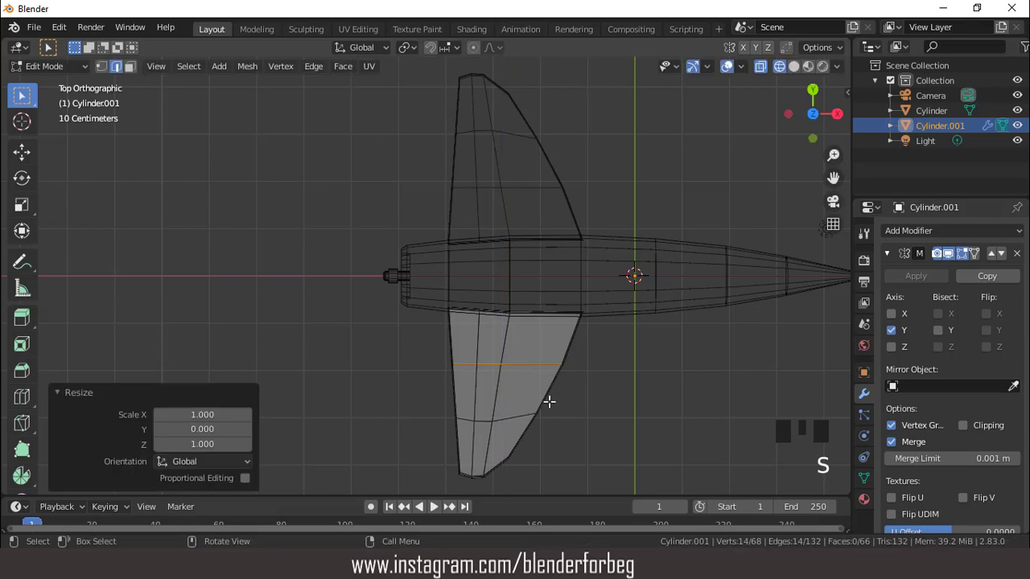
Straighten the crosswise edge loop nearest the wing tip by scaling it along Y to 0.
double_click(512, 418)
key("s")
key("y")
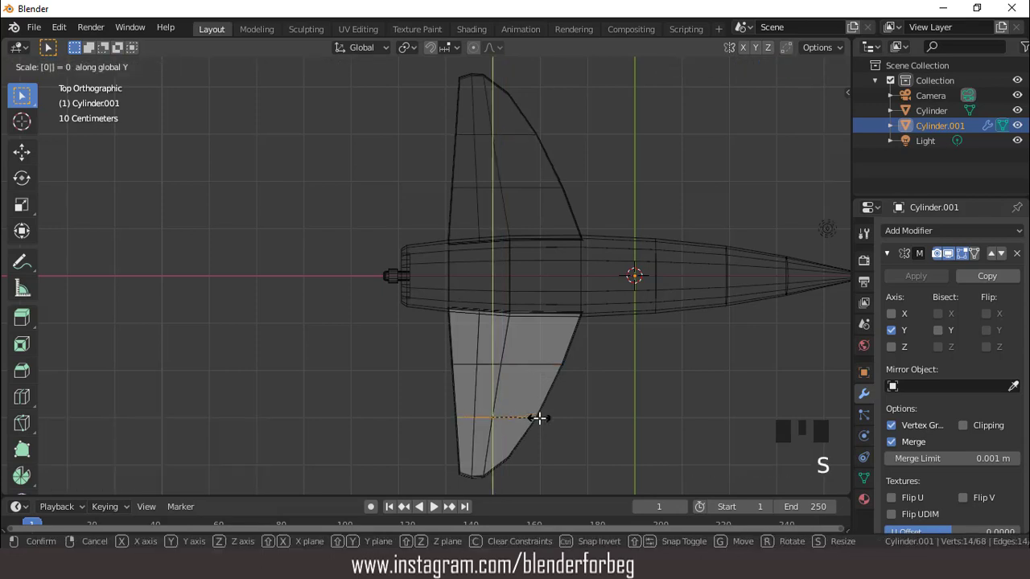
key("Return")
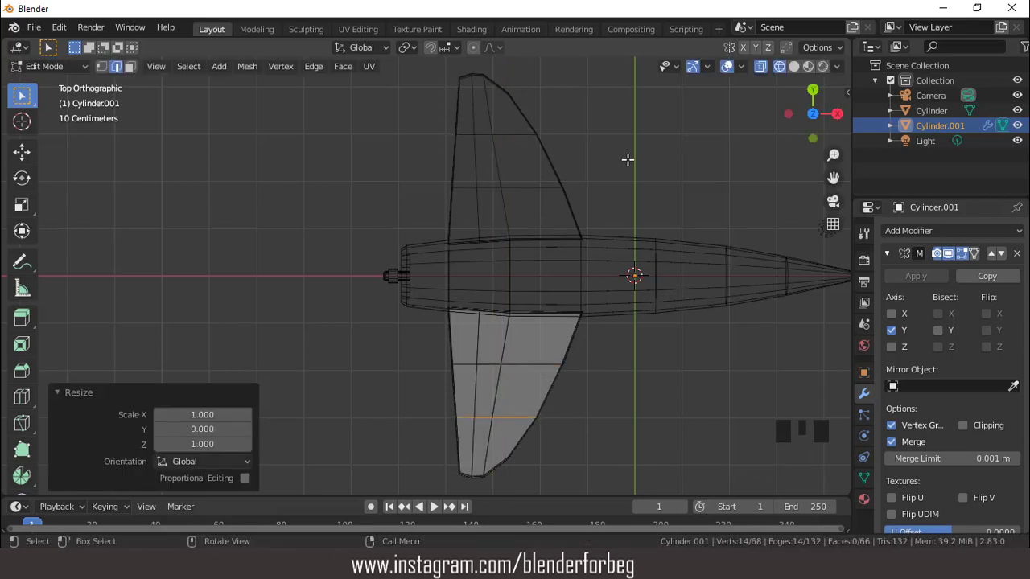
Move the wing tip's rear corner vertices about 0.05 m along positive Y and return to solid shading.
key("1")
left_click_drag(518, 466, 527, 468)
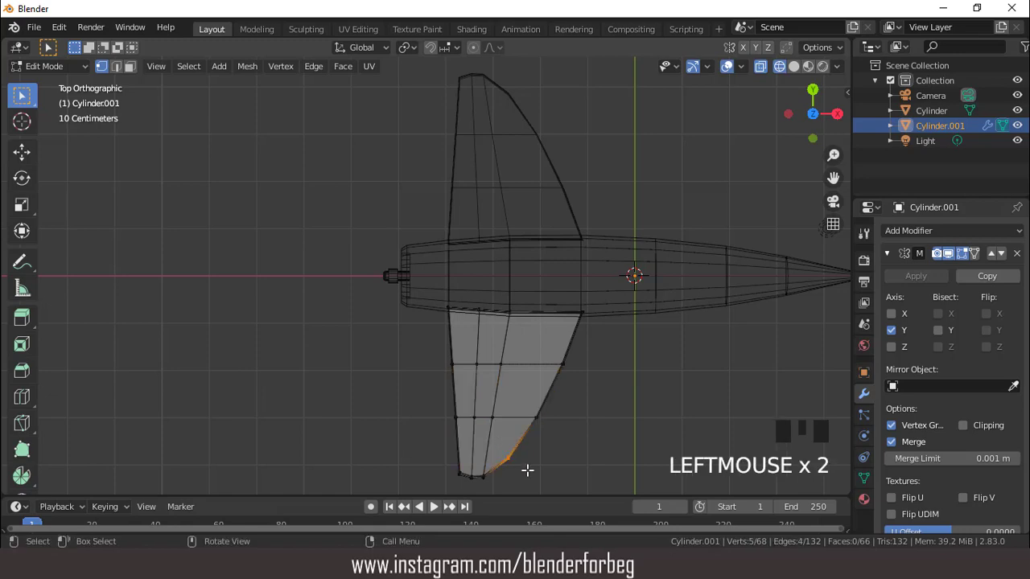
key("g")
key("y")
left_click(527, 467)
left_click(794, 66)
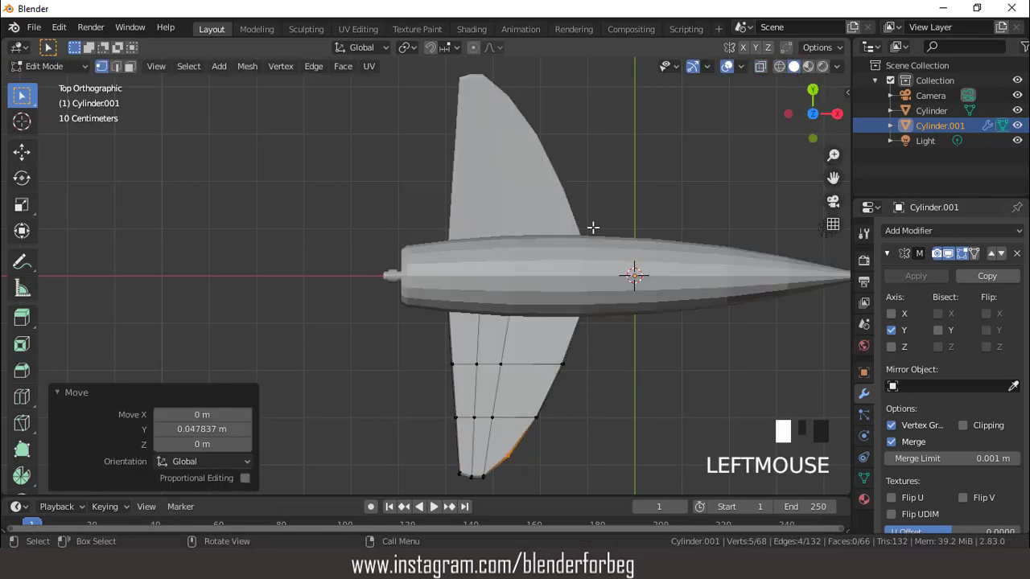
Finish editing the wing and open the fuselage mesh for editing in front view.
mouse_move(593, 225)
middle_mouse_down()
mouse_move(703, 179)
mouse_move(448, 179)
mouse_move(582, 235)
mouse_move(528, 195)
middle_mouse_up()
scroll(582, 236, "up", 3)
scroll(582, 235, "down", 3)
key("Tab")
scroll(529, 195, "down", 2)
key("KP_1")
key("ctrl+KP_6")
key("ctrl+KP_6")
key("ctrl+KP_6")
key("ctrl+KP_6")
key("ctrl+KP_6")
key("ctrl+KP_6")
key("ctrl+KP_6")
key("ctrl+KP_6")
scroll(529, 240, "up", 2)
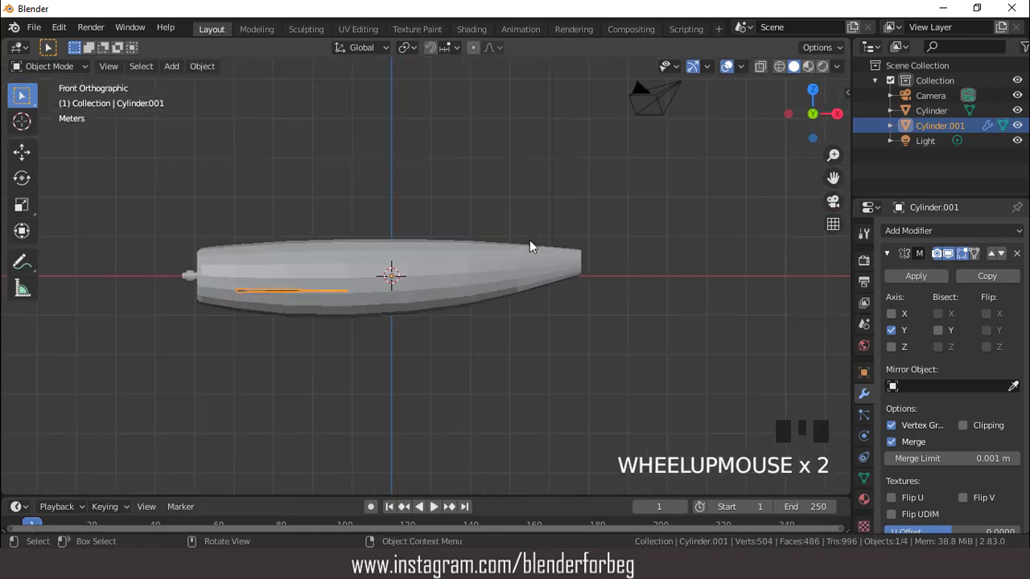
key("Tab")
left_click(529, 250)
scroll(528, 256, "up", 1)
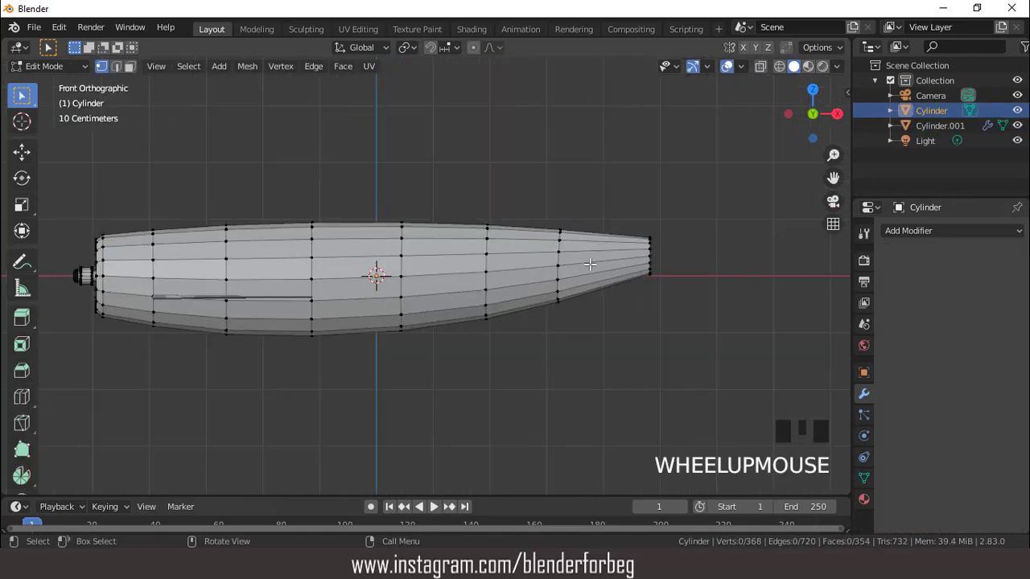
Add two edge loops to the fuselage's last tail section, one near the tail end at a slide factor of about -0.78, one midway.
key("ctrl+r")
left_click(603, 261)
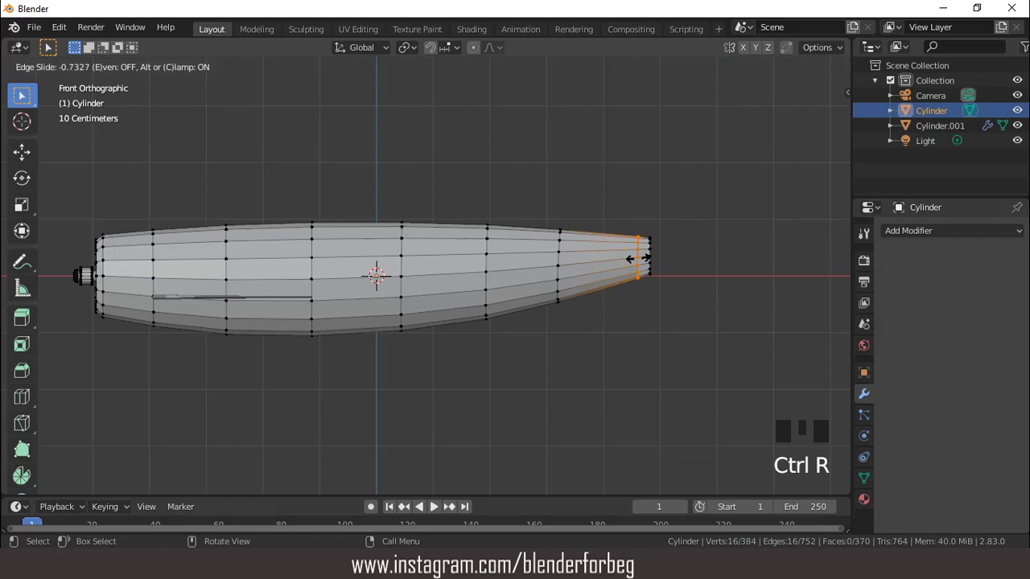
left_click(638, 259)
key("ctrl+r")
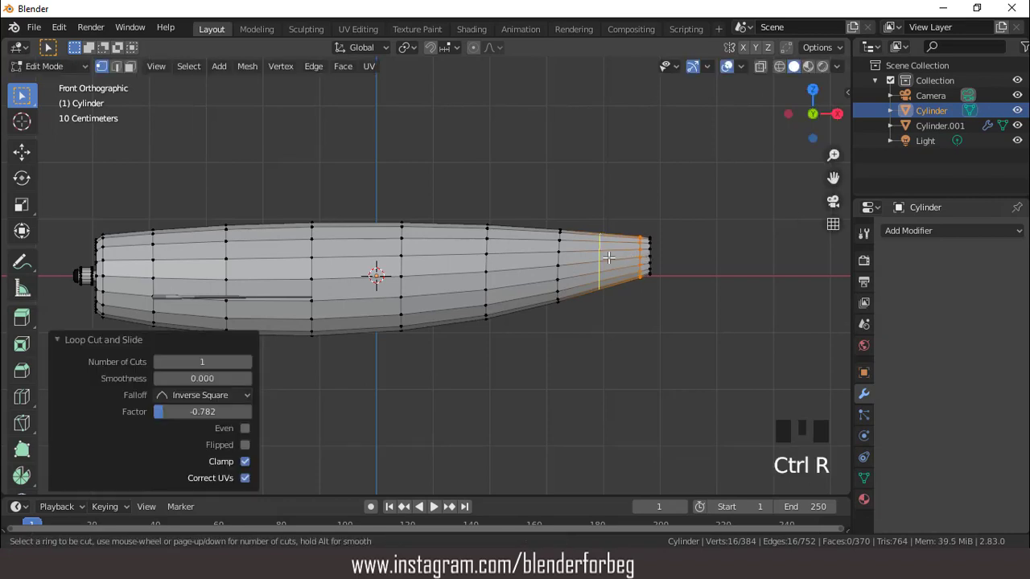
left_click(603, 257)
left_click(605, 255)
Duplicate the two lengthwise edges along the middle of the tail's side in place and separate them into their own object.
scroll(612, 219, "up", 1)
key("2")
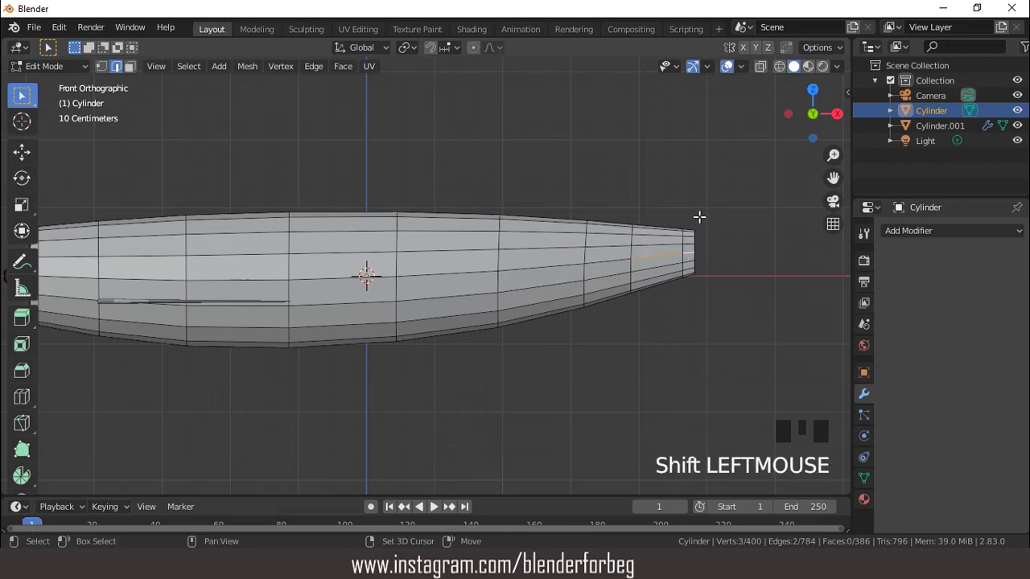
key("shift+d")
right_click(699, 213)
key("p")
left_click(699, 213)
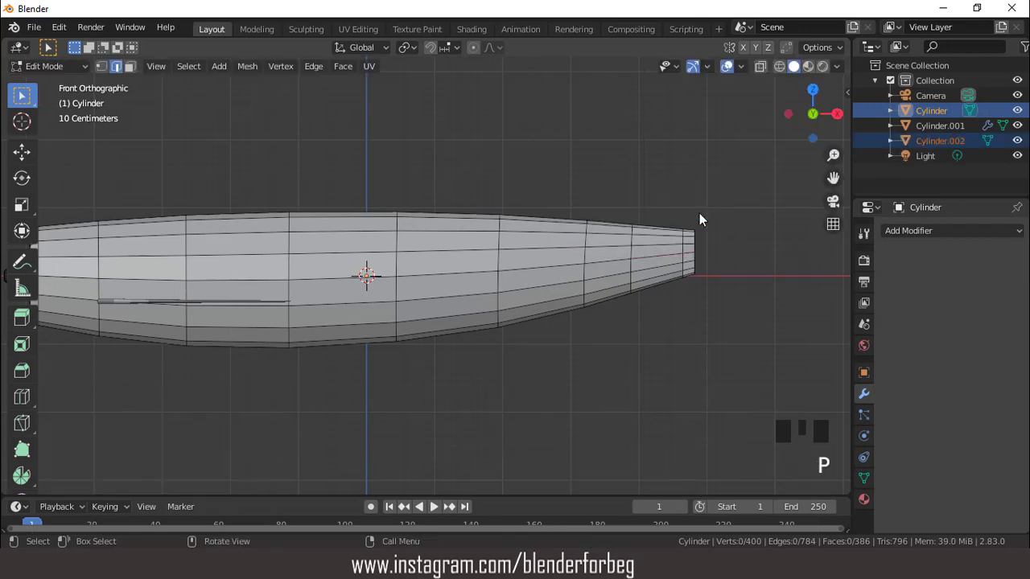
Flatten all edges of the separated tail object by scaling them along Z to 0.
key("Tab")
left_click(937, 140)
key("Tab")
type("a")
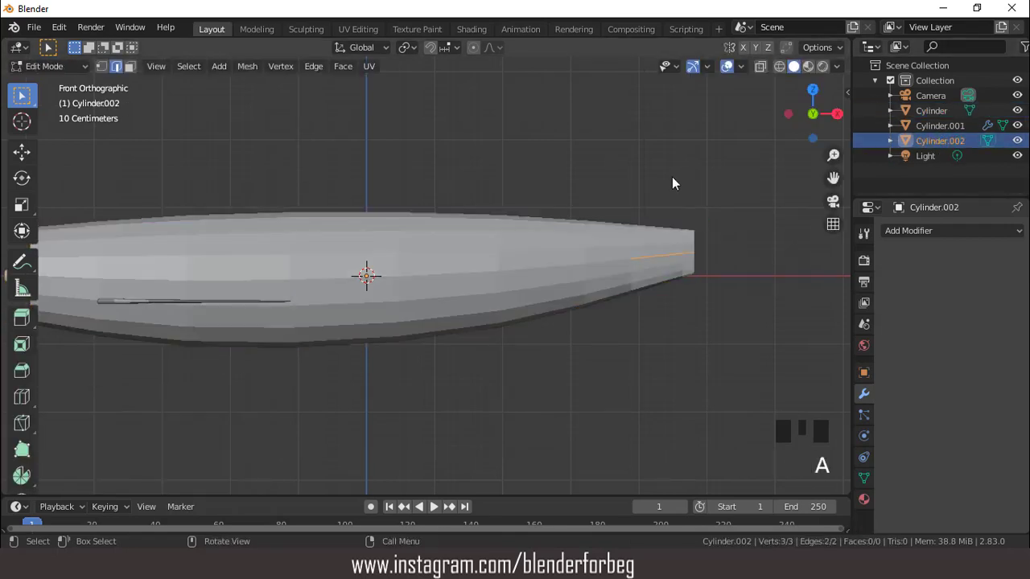
type("sz0")
key("Return")
Extrude the flattened edges about 1.05 m along negative Y from top view to form the horizontal stabilizer.
key("KP_7")
scroll(670, 177, "down", 2)
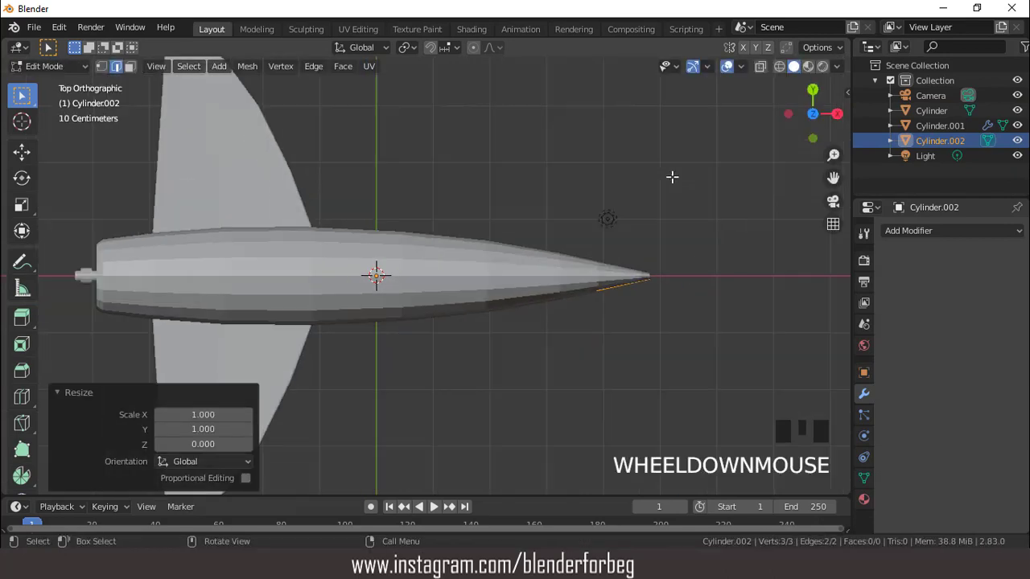
key("e")
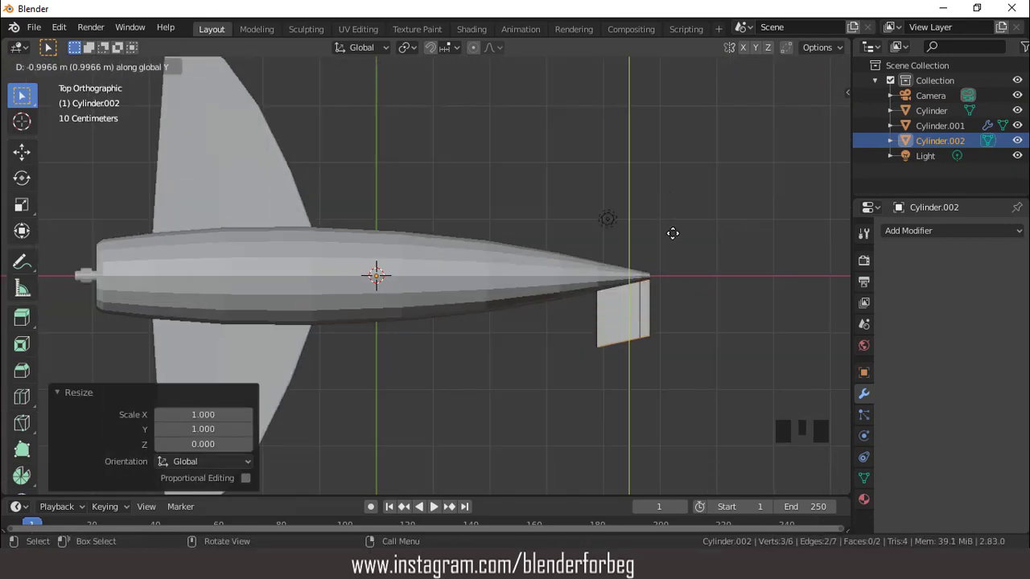
left_click(673, 236)
Scale the stabilizer's tip edges to about 0.6 and move them about 0.13 m along X.
key("s")
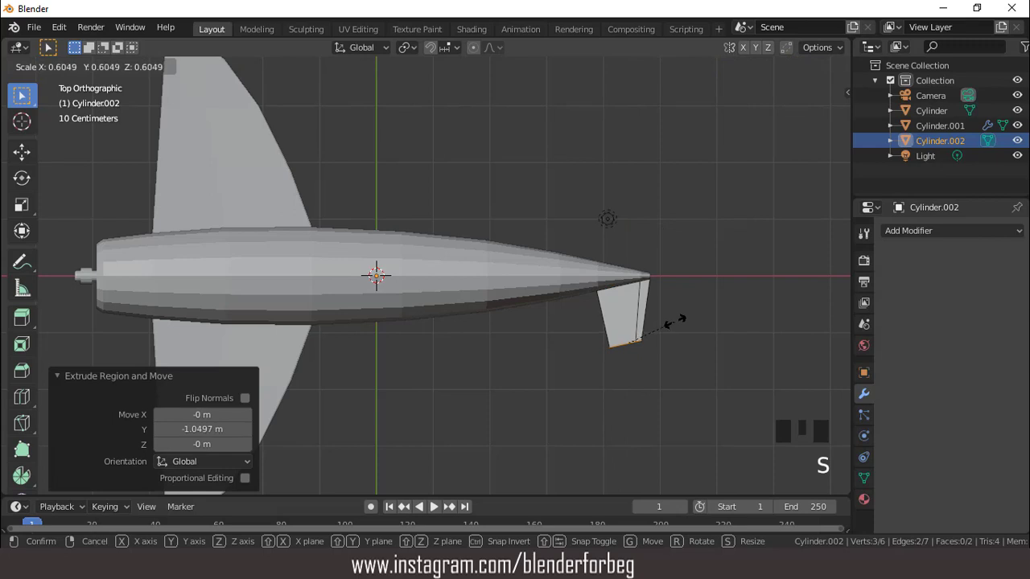
left_click(678, 320)
key("g")
key("x")
left_click(626, 318)
scroll(626, 319, "up", 2)
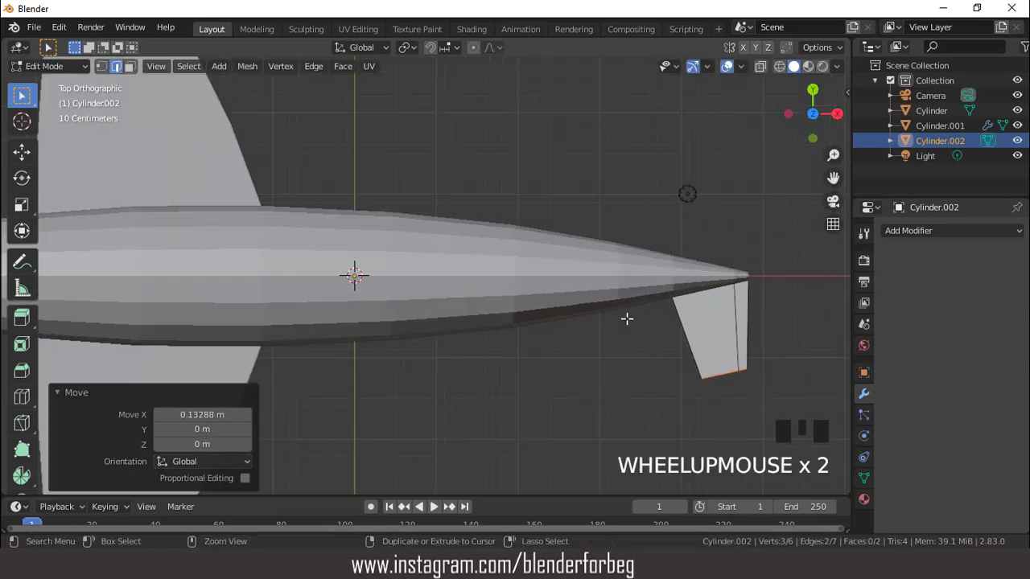
key("ctrl+KP_6")
key("ctrl+KP_6")
key("ctrl+KP_6")
key("ctrl+KP_6")
key("ctrl+KP_6")
key("ctrl+KP_6")
key("ctrl+KP_6")
key("ctrl+KP_6")
key("ctrl+KP_6")
key("ctrl+KP_6")
key("ctrl+KP_6")
key("ctrl+KP_6")
key("ctrl+KP_2")
key("ctrl+KP_2")
key("ctrl+KP_2")
key("ctrl+KP_2")
key("ctrl+KP_2")
scroll(625, 318, "up", 2)
left_click(669, 294)
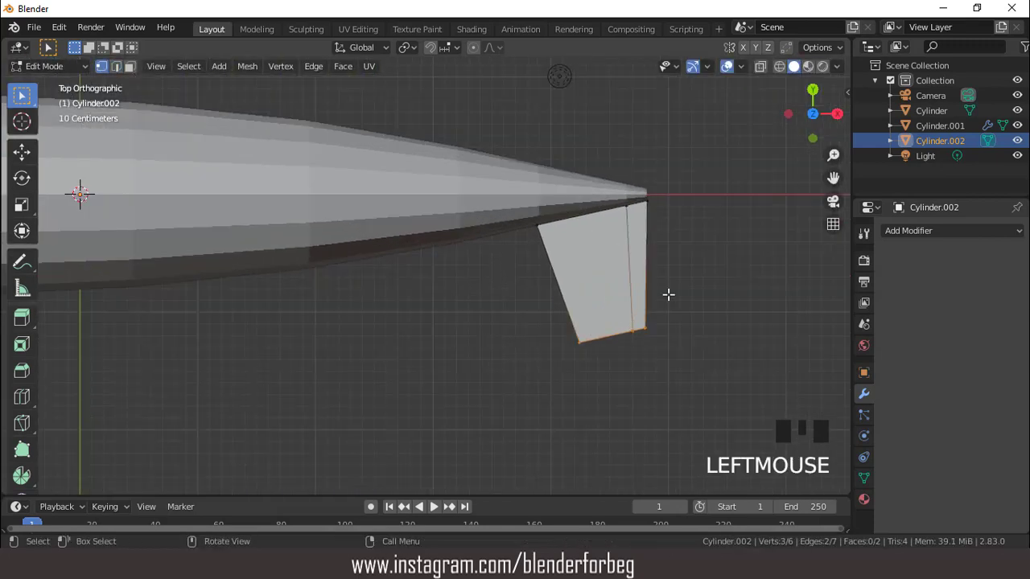
key("g")
key("x")
right_click(649, 296)
Move the middle vertex of the stabilizer's tip forward along X and about 0.11 m outward along negative Y.
left_click(634, 328)
key("g")
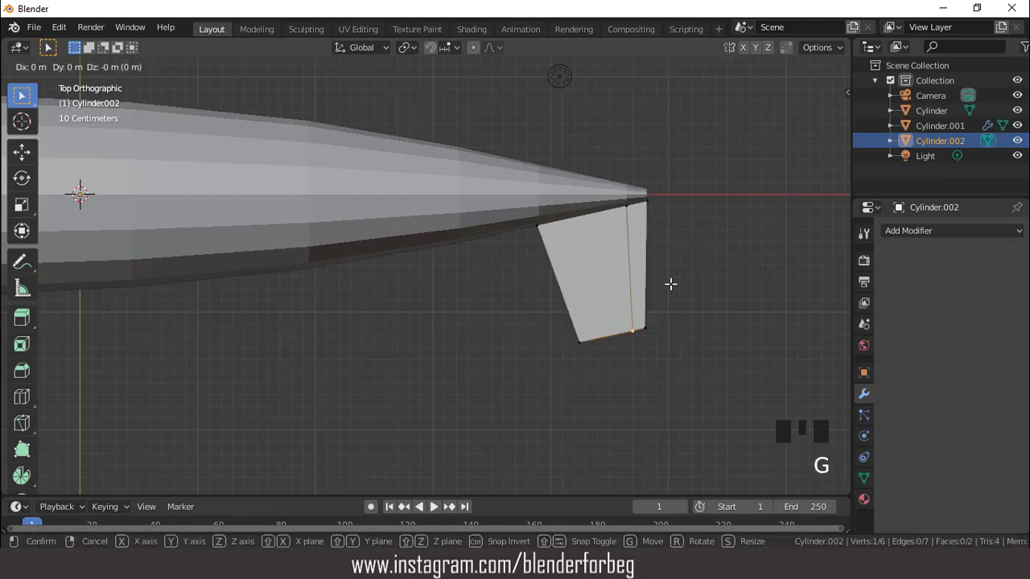
key("x")
left_click(645, 284)
key("g")
key("y")
left_click(606, 287)
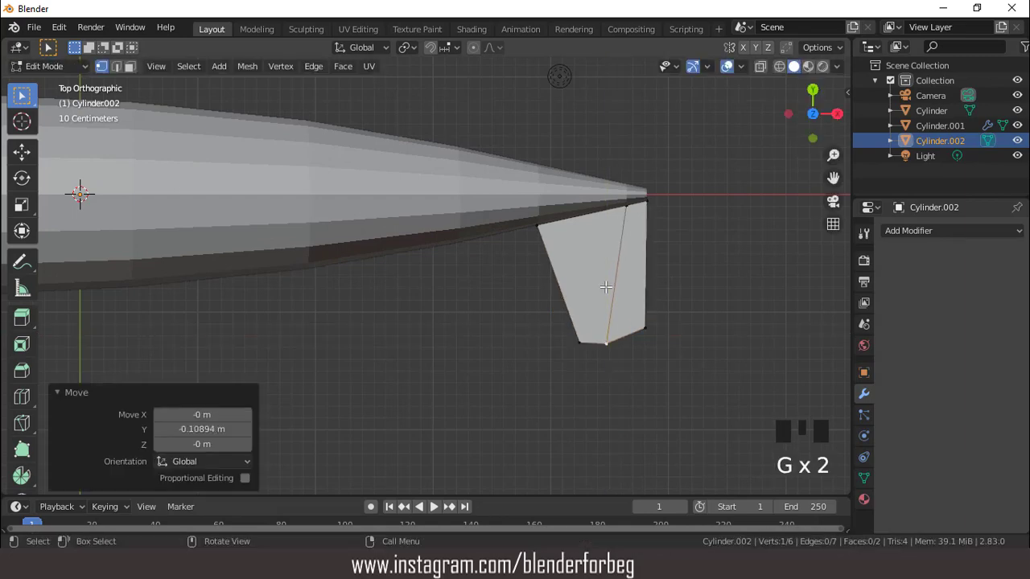
key("g")
key("x")
left_click(603, 288)
Move the rear corner vertex of the stabilizer's tip about 0.17 m along negative X.
left_click(645, 326)
key("g")
key("x")
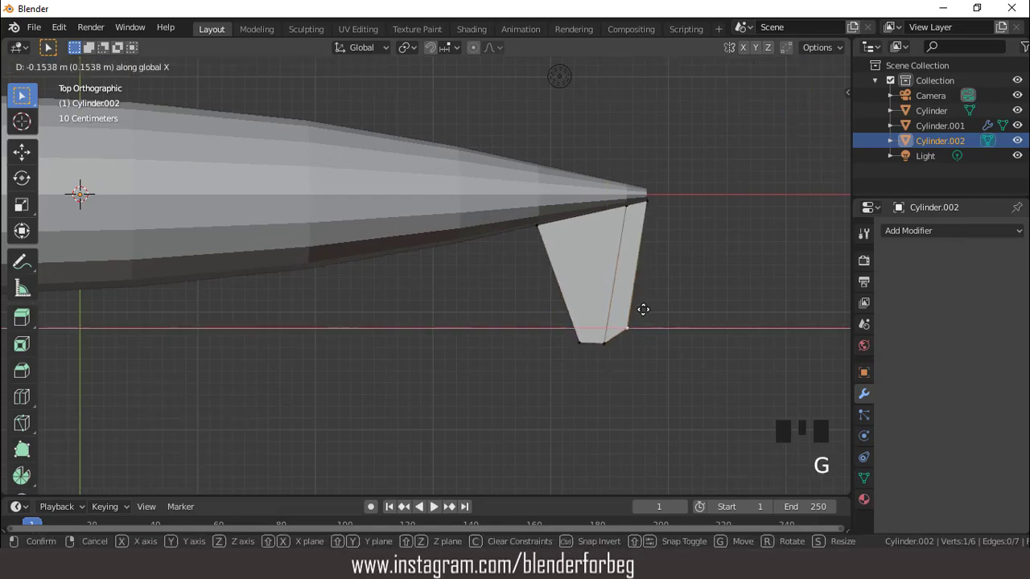
left_click(640, 309)
Add a crosswise edge loop halfway along the stabilizer and straighten it by scaling along Y.
key("ctrl+r")
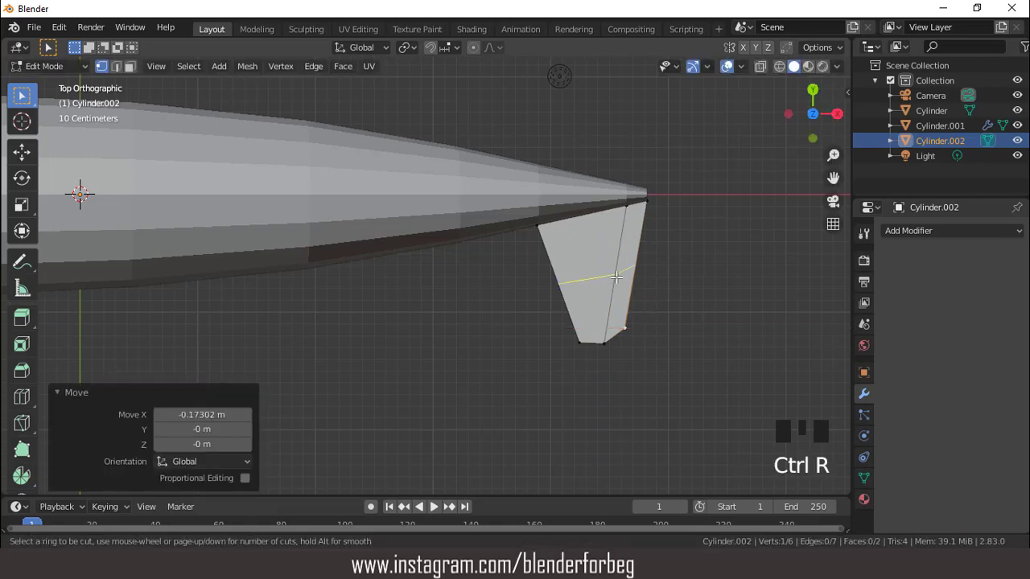
left_click(615, 276)
left_click(616, 276)
key("2")
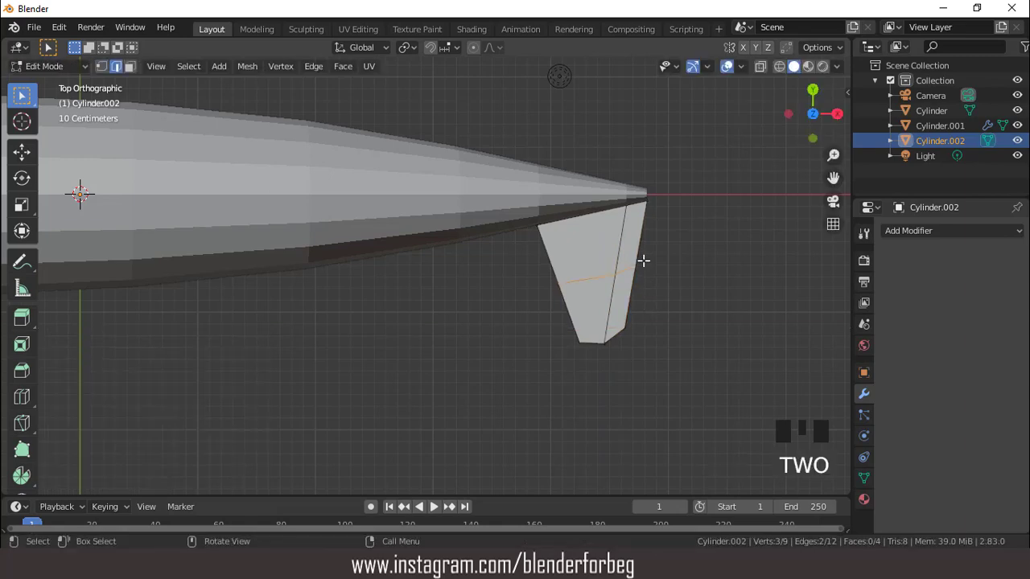
key("s")
key("y")
left_click(643, 261)
Move the leading-edge vertex of the stabilizer's crosswise loop about 0.03 m along negative X.
key("1")
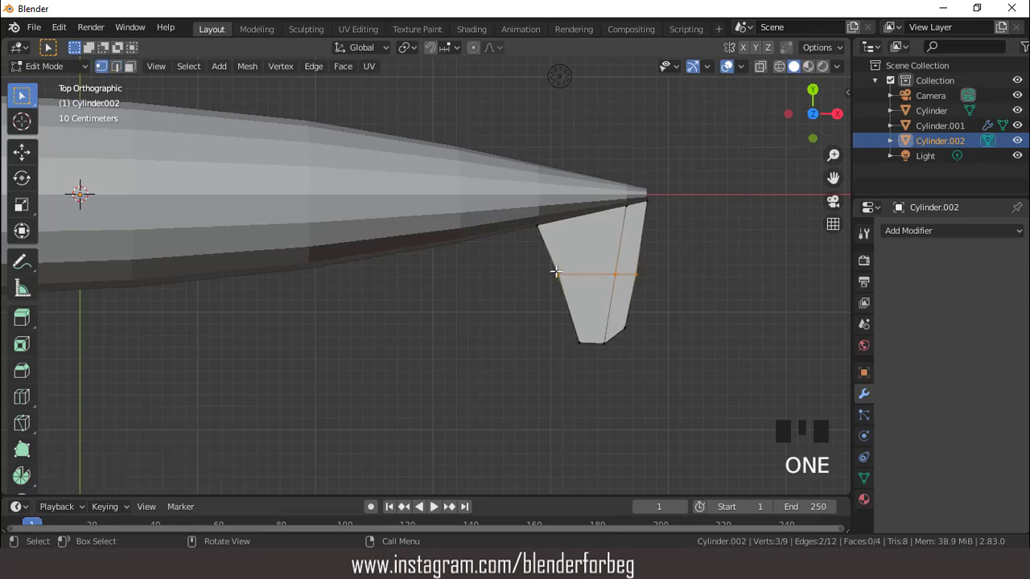
key("g")
key("x")
left_click(577, 248)
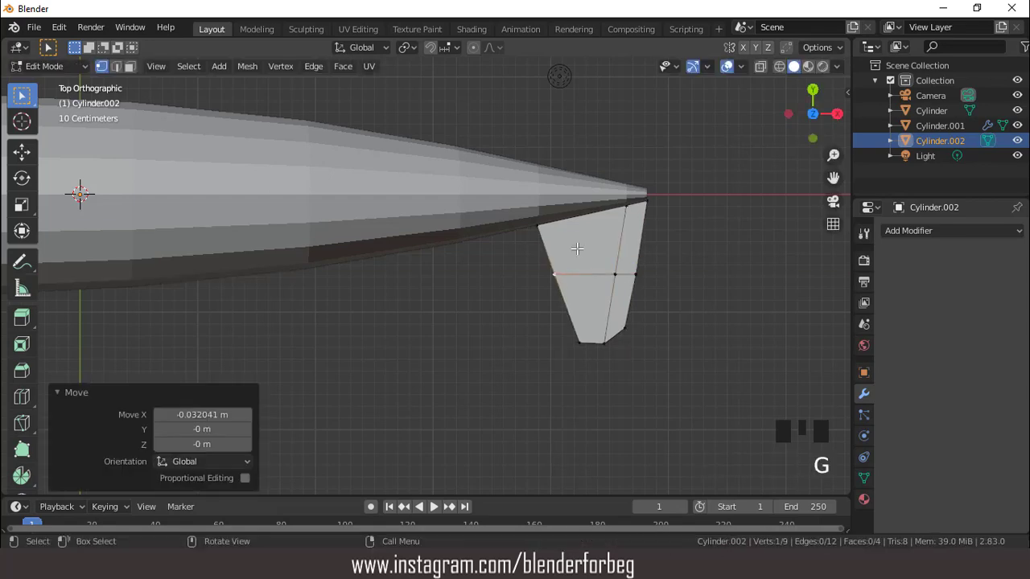
Extrude all of the stabilizer's faces slightly to give it thickness.
key("a")
scroll(577, 249, "down", 3)
middle_click_drag(576, 249, 449, 171)
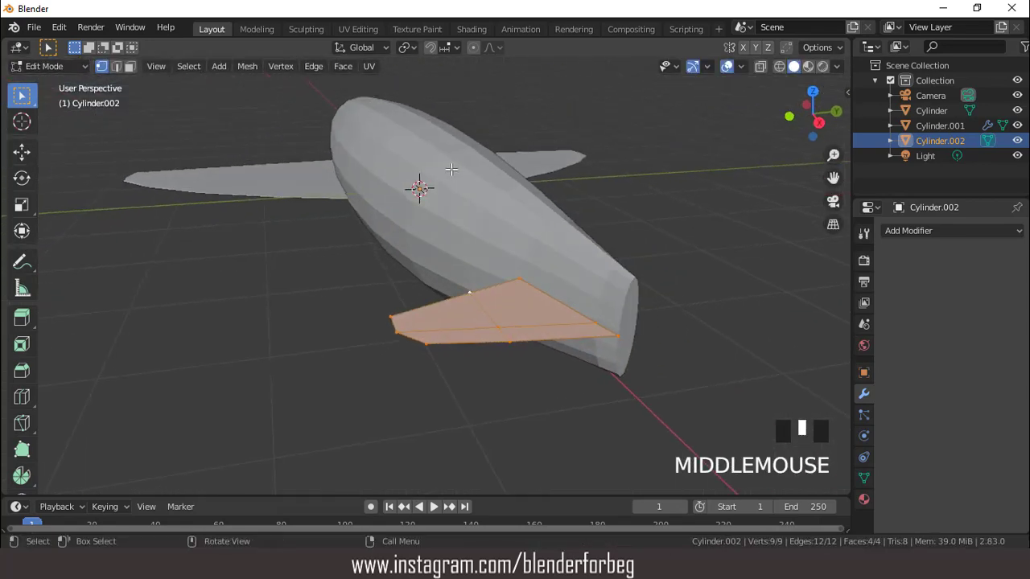
key("e")
left_click(451, 166)
Isolate the stabilizer in local view and thin its trailing edge by scaling the rear side faces along Z.
key("KP_Divide")
key("3")
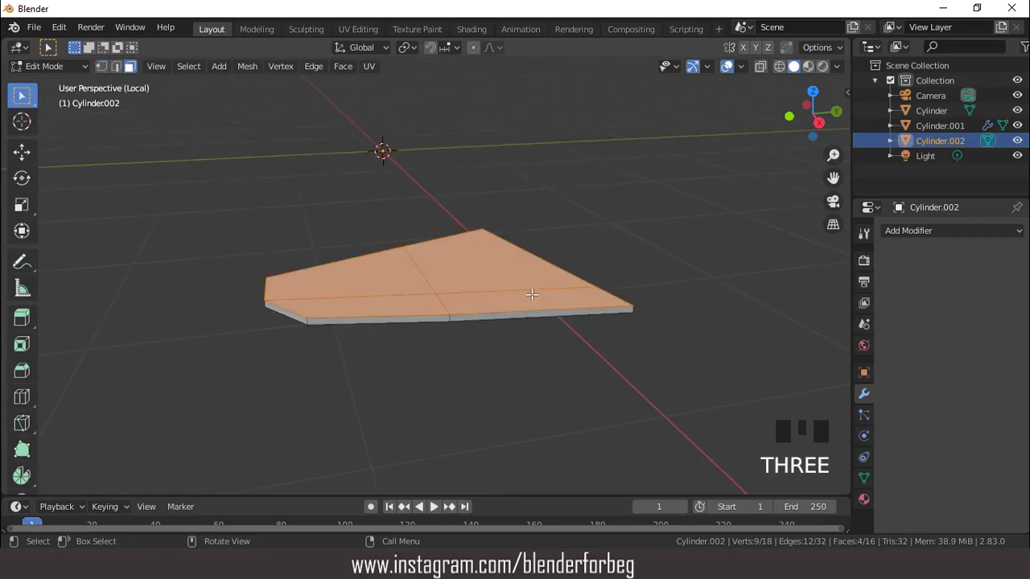
middle_click_drag(385, 309, 358, 323)
middle_click_drag(392, 318, 523, 298)
key("s")
key("z")
left_click(439, 316)
left_click(481, 306)
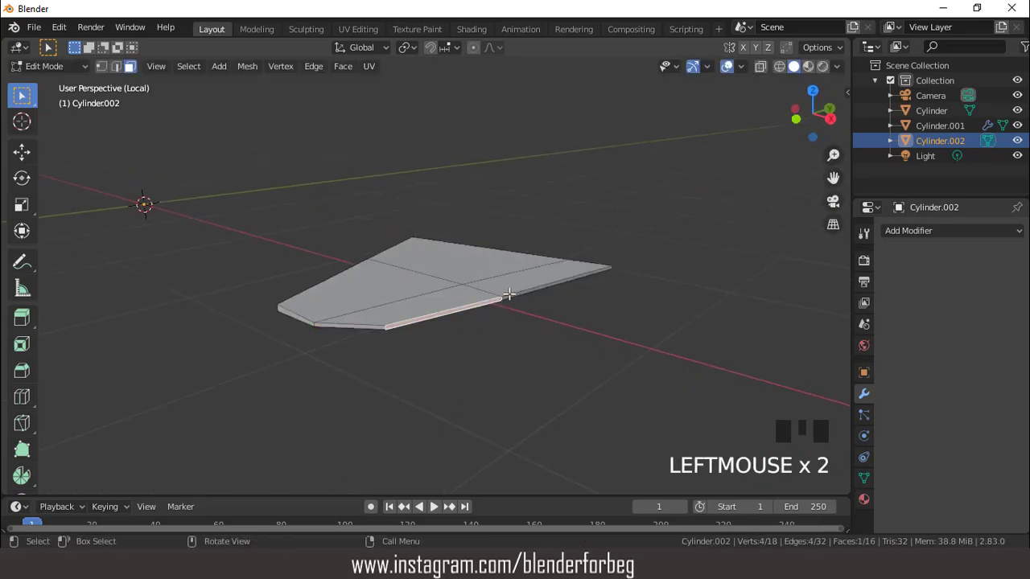
left_click(510, 291, "shift")
scroll(519, 304, "up", 1)
scroll(515, 304, "up", 2)
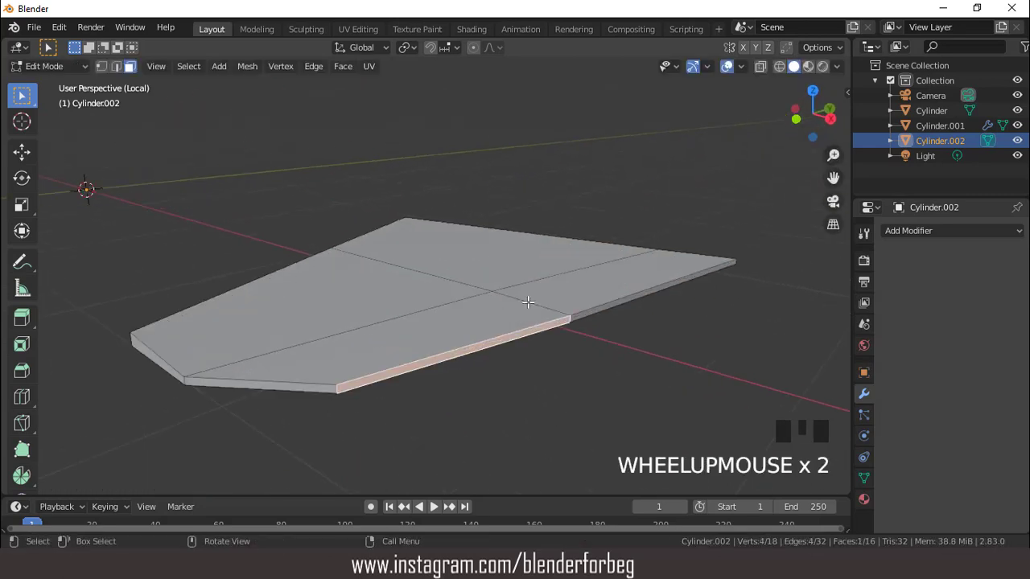
left_click(563, 319, "shift")
key("s")
key("z")
left_click(580, 316)
middle_click_drag(580, 316, 477, 311)
Return to object mode, leave local view and apply all transforms to the stabilizer.
key("Tab")
scroll(477, 311, "down", 2)
key("KP_7")
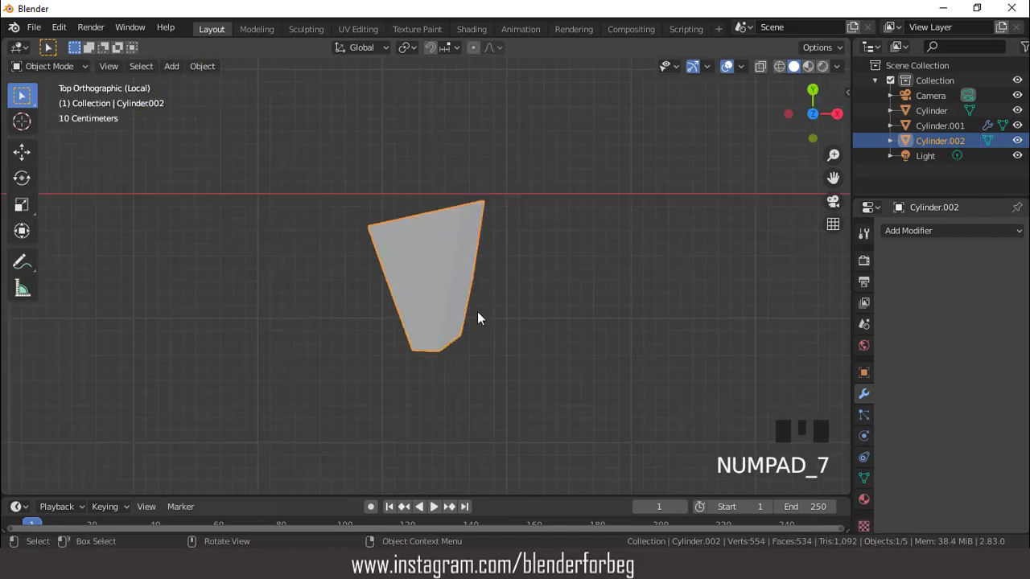
key("KP_Divide")
key("KP_7")
scroll(519, 294, "down", 2)
key("ctrl+a")
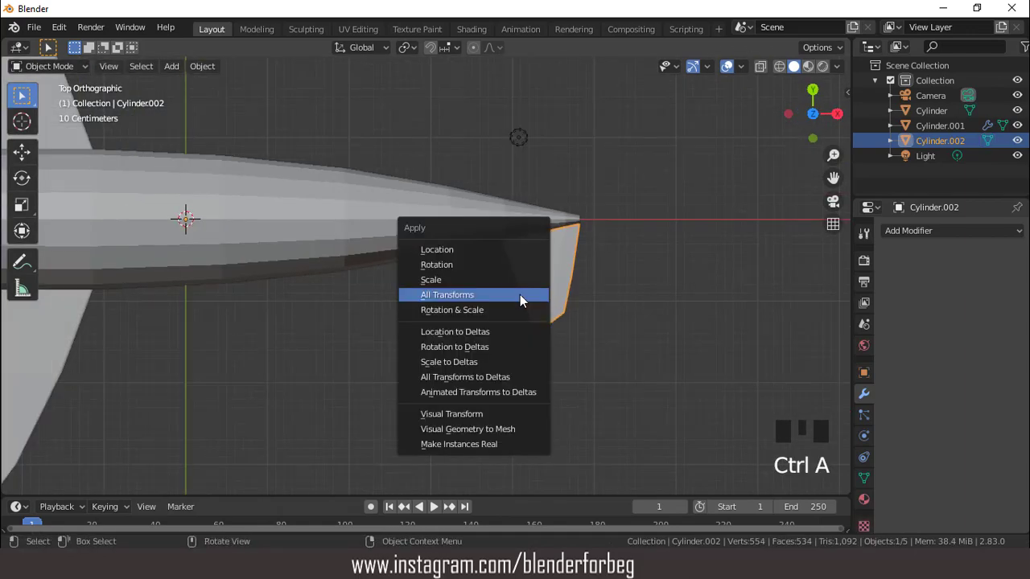
left_click(520, 295)
Try to mirror the stabilizer across the fuselage with a Mirror modifier on the Y axis only.
left_click(896, 233)
left_click(714, 378)
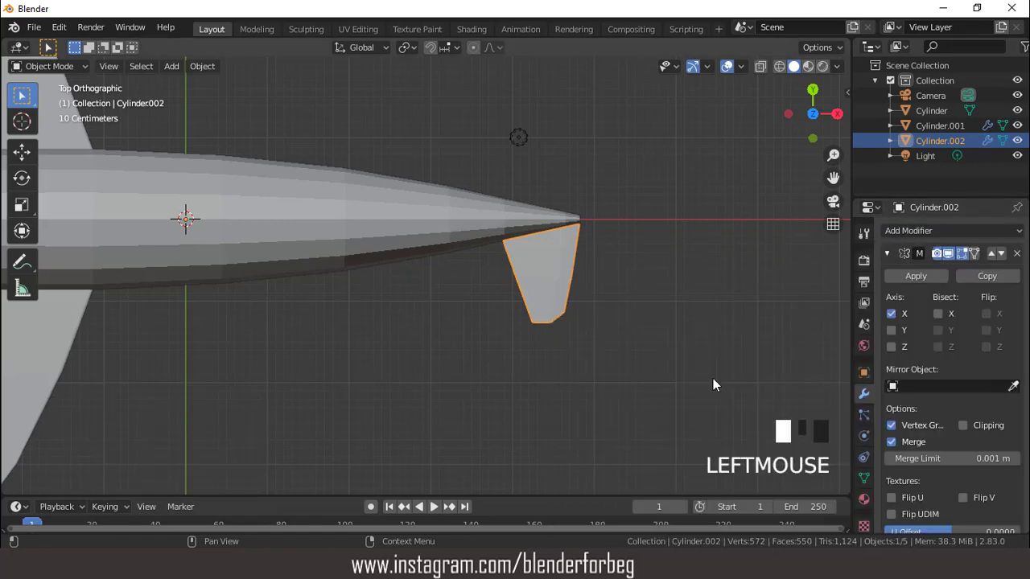
left_click(890, 314)
left_click(890, 330)
scroll(672, 298, "down", 3)
middle_click_drag(672, 297, 532, 175)
scroll(537, 193, "up", 2)
left_click(1016, 253)
Set the stabilizer's origin to its geometry.
middle_click_drag(563, 289, 484, 295)
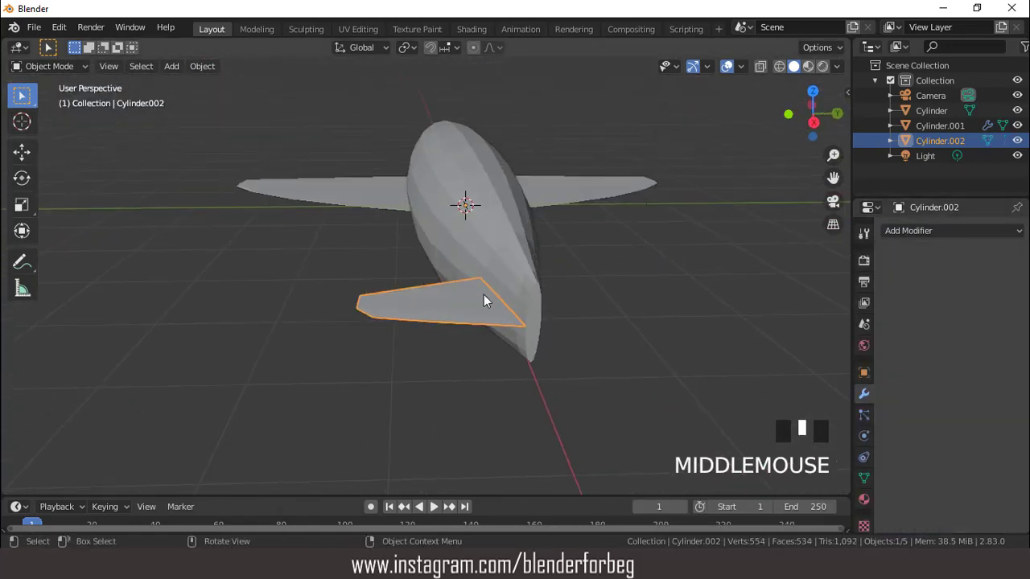
key("KP_3")
right_click(411, 241)
mouse_move(410, 241)
left_click(466, 258)
scroll(441, 244, "up", 2)
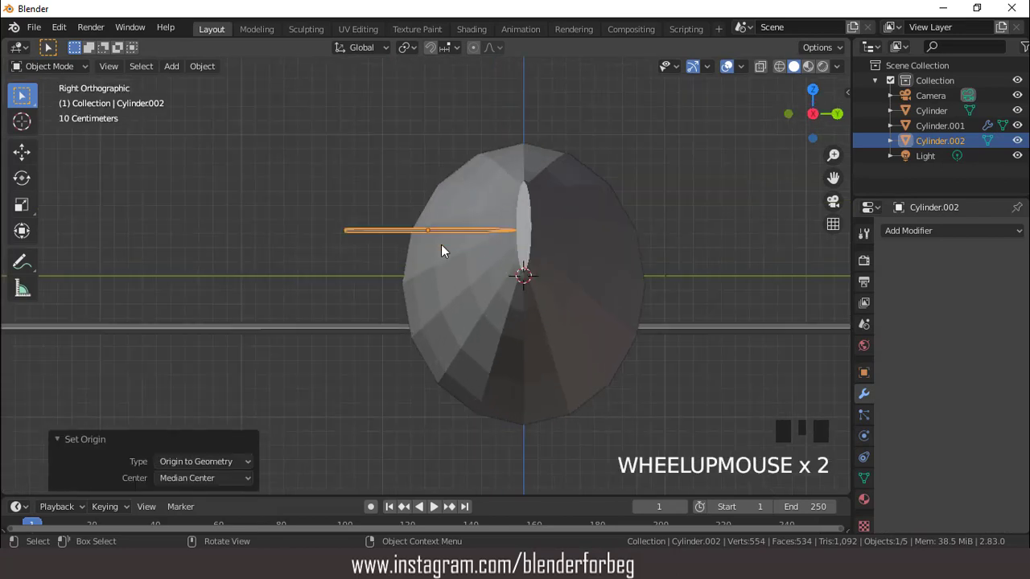
Duplicate the stabilizer in place and set the copy's X rotation to -90° to make a vertical fin.
key("shift+d")
right_click(438, 208)
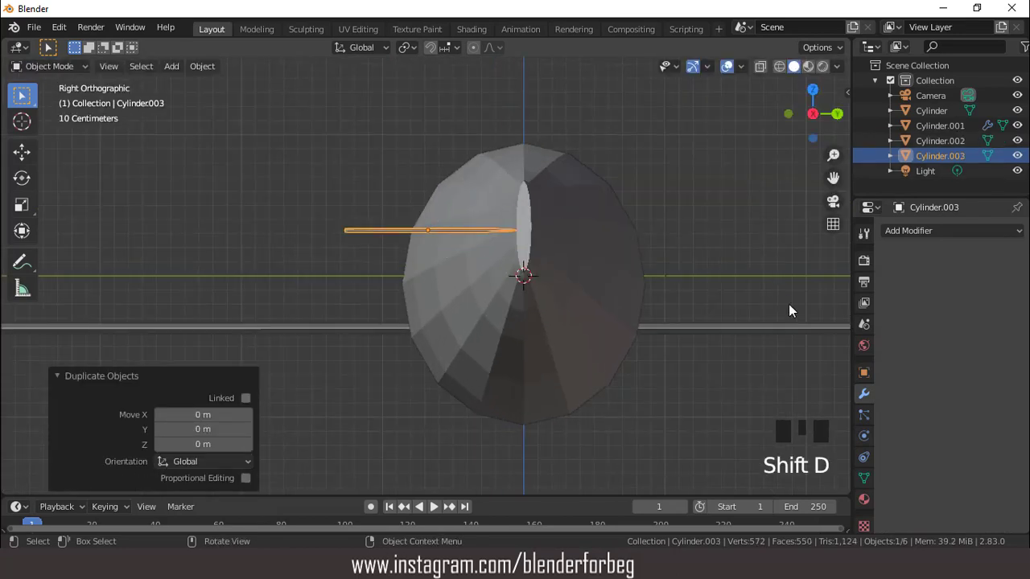
left_click(863, 372)
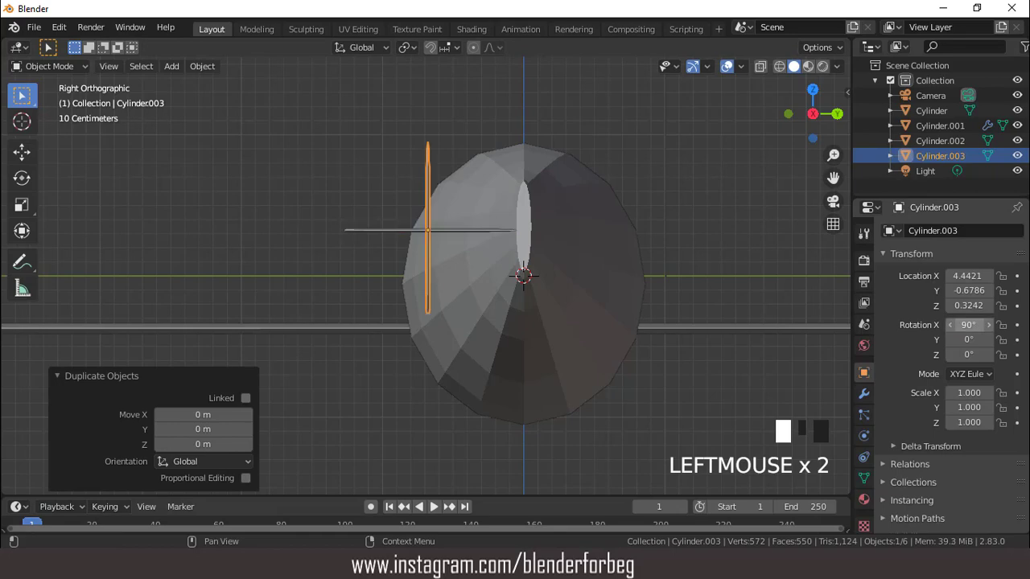
key("KP_1")
key("KP_3")
left_click(970, 325)
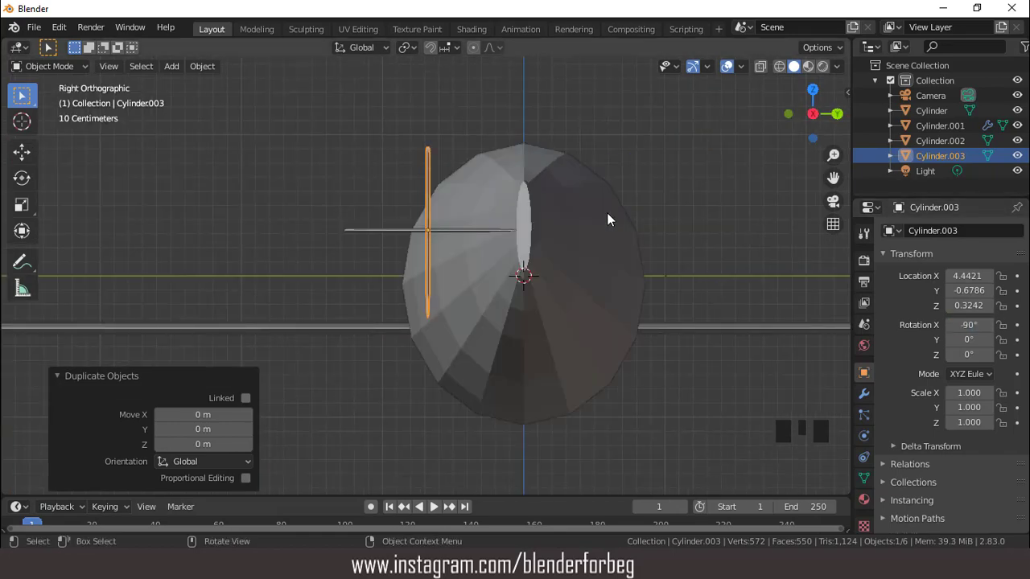
Move the vertical fin about 0.68 m along Y to the fuselage's centre line and about 0.56 m up along Z.
key("g")
key("g")
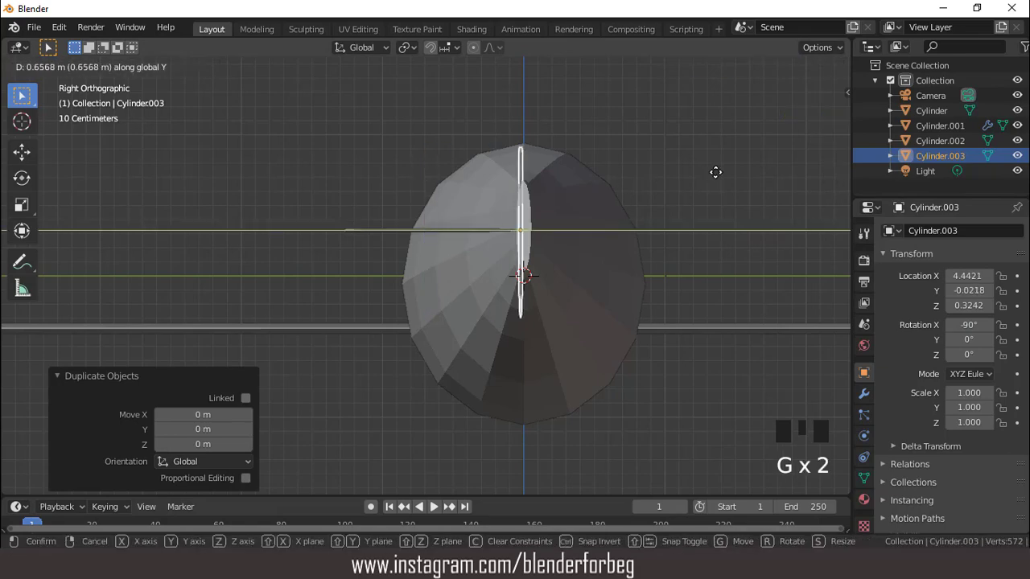
left_click(715, 171)
key("g")
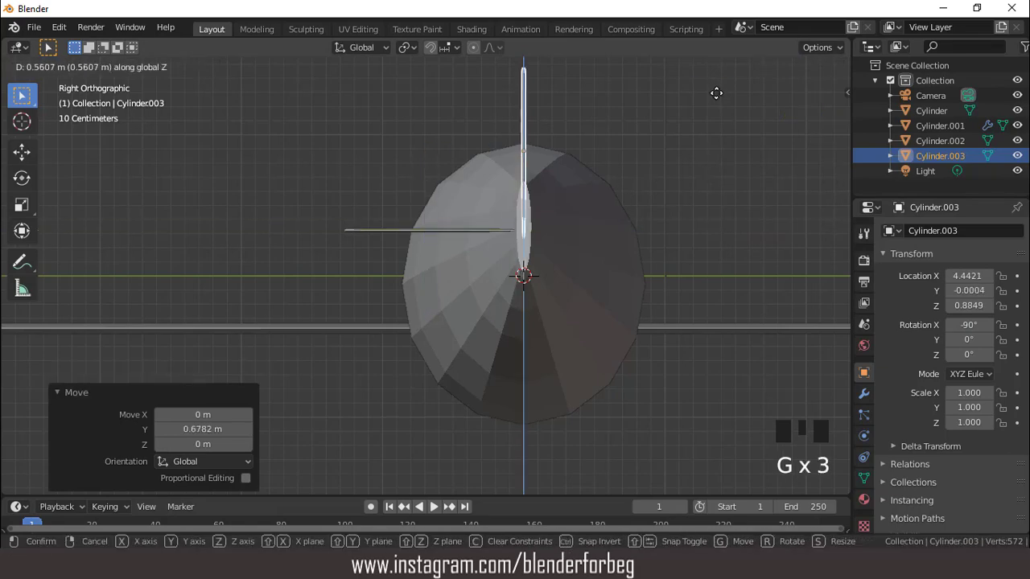
left_click(715, 92)
Raise the vertical fin about 0.41 m more along Z onto the top of the tail in front view.
scroll(637, 142, "down", 2)
key("KP_1")
key("g")
key("z")
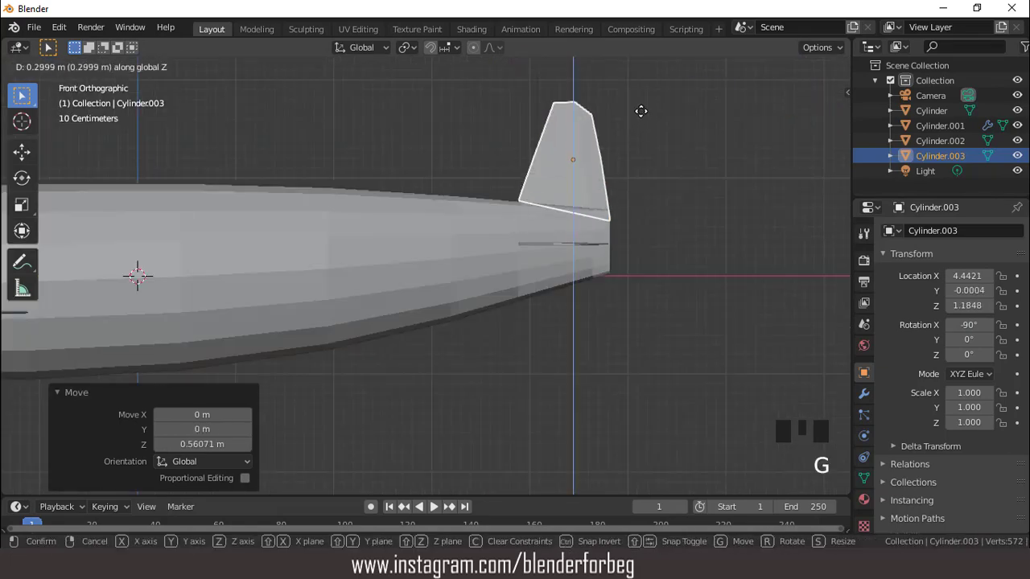
left_click(640, 103)
Rotate the vertical fin about -7.58° around Y so its base follows the slope of the tail.
scroll(405, 161, "up", 1)
left_click(22, 177)
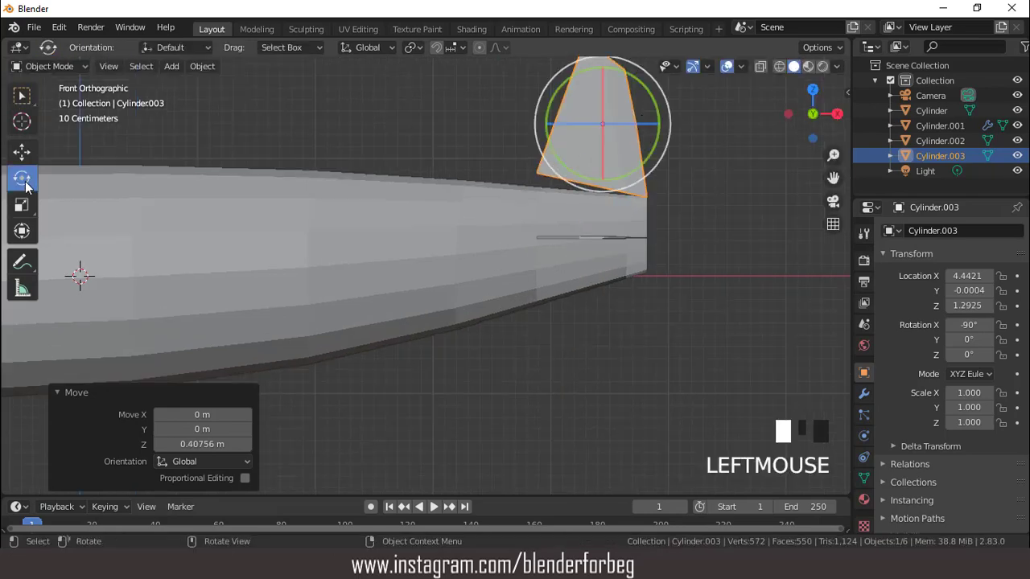
left_click_drag(562, 85, 568, 84)
Seat the fin on the tail by shifting it about 0.08 m along -X and lowering it about 0.06 m along Z.
key("g")
key("z")
left_click(657, 121)
key("g")
key("x")
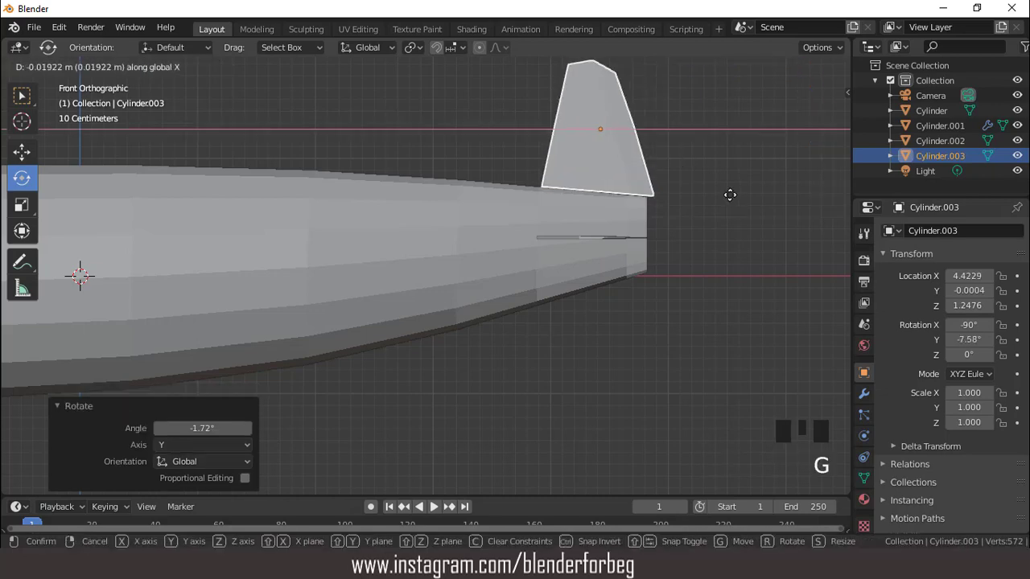
left_click(722, 192)
key("g")
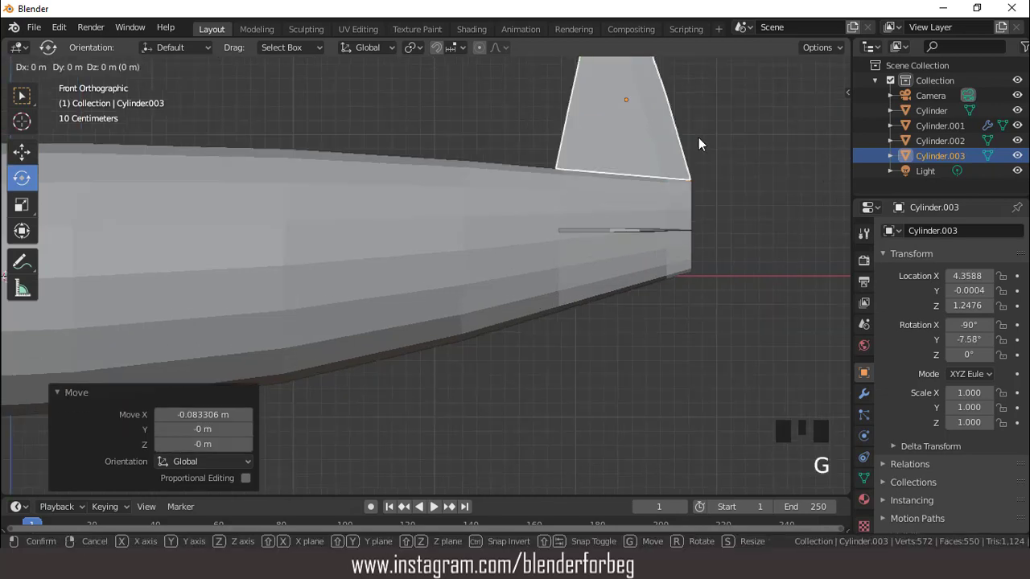
key("z")
left_click(704, 195)
Select the horizontal stabilizer and apply all its transforms.
scroll(703, 195, "down", 2)
middle_click_drag(703, 194, 528, 231)
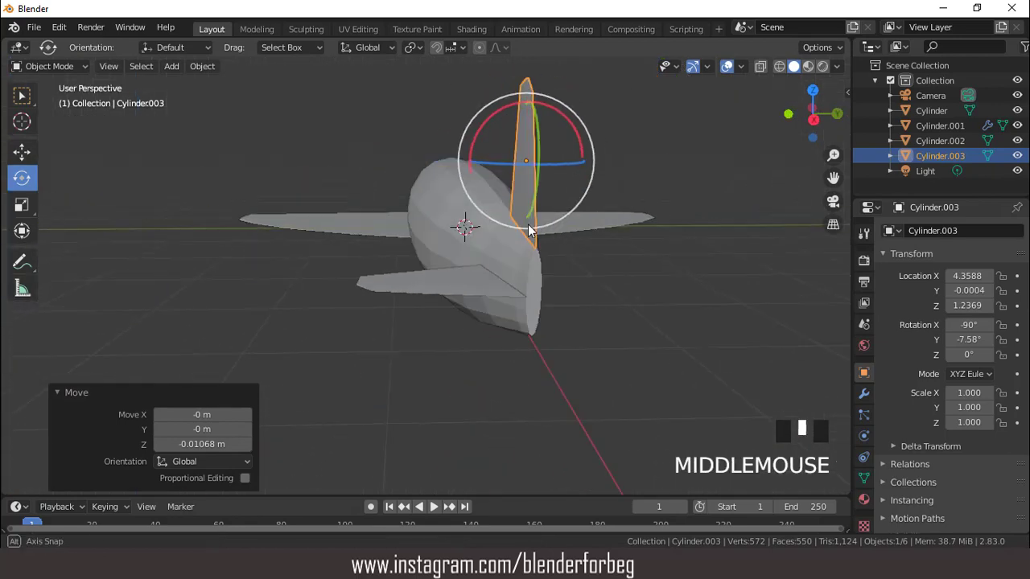
left_click(26, 96)
left_click(417, 282)
middle_click_drag(416, 282, 454, 315)
key("ctrl+a")
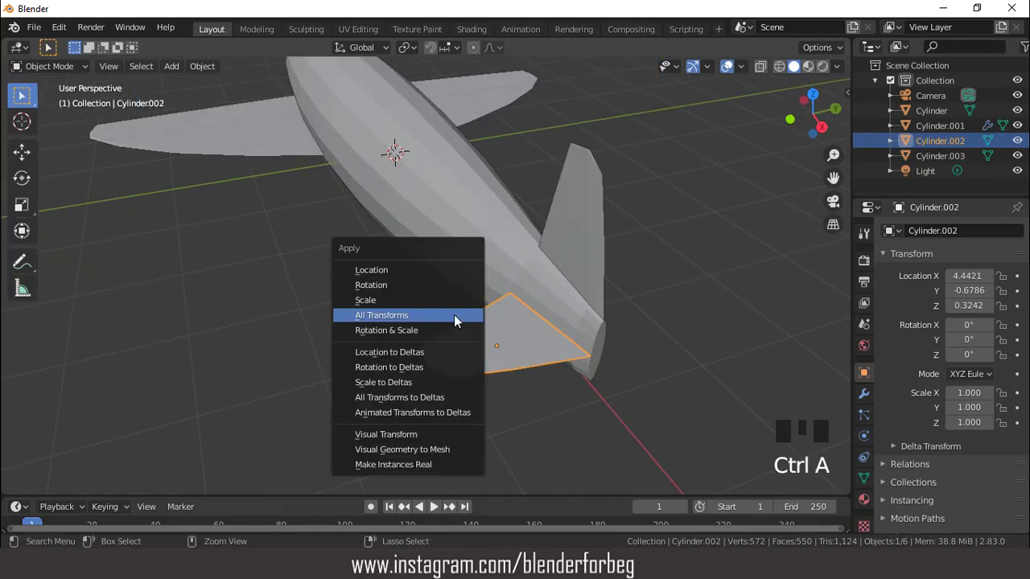
left_click(454, 315)
Add a Mirror modifier to the horizontal stabilizer, mirroring on the Y axis instead of X.
key("KP_7")
scroll(453, 295, "down", 2)
left_click(863, 393)
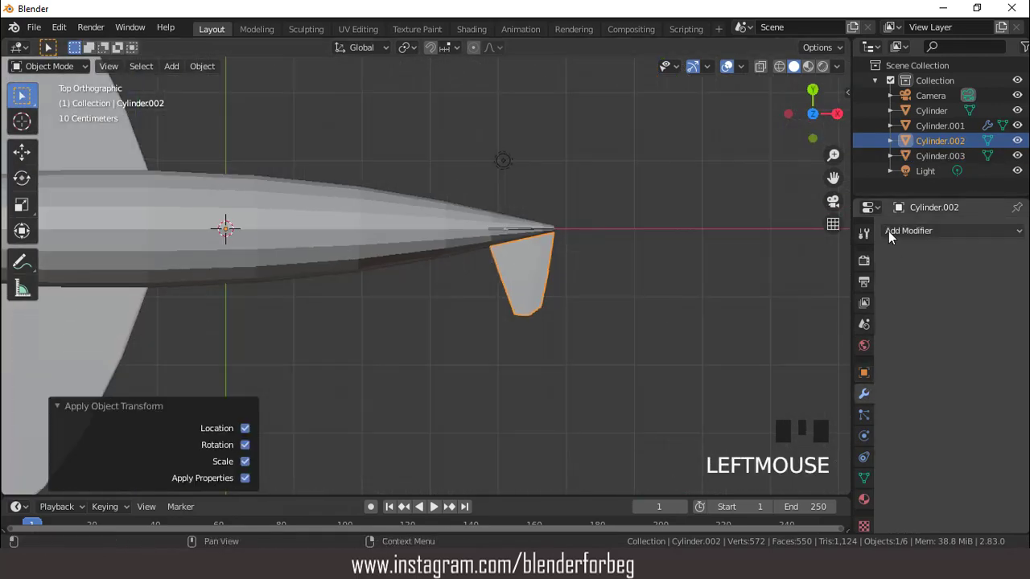
left_click(908, 231)
left_click(715, 381)
left_click(891, 314)
left_click(891, 330)
middle_click_drag(563, 241, 491, 226)
Extrude the two top centre faces of the fuselage behind the wing's middle about 0.25 m upward and scale them inward as a cockpit.
left_click(367, 278)
key("KP_1")
scroll(368, 278, "up", 3)
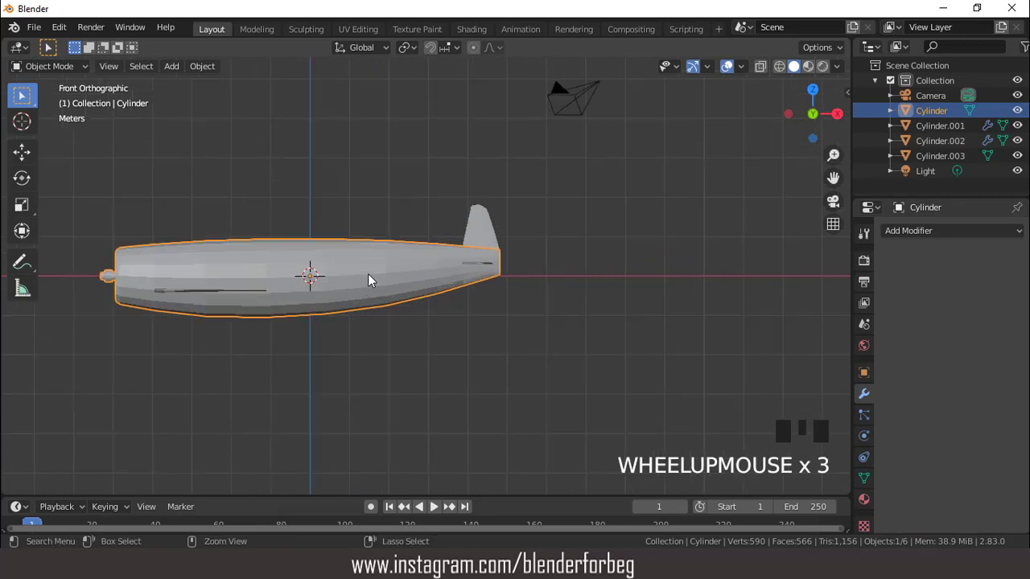
key("ctrl+KP_4")
key("ctrl+KP_4")
key("ctrl+KP_4")
key("ctrl+KP_4")
key("ctrl+KP_4")
key("ctrl+KP_4")
key("KP_7")
key("Tab")
key("ctrl+KP_4")
key("ctrl+KP_4")
key("ctrl+KP_4")
key("ctrl+KP_4")
key("ctrl+KP_4")
key("ctrl+KP_4")
key("ctrl+KP_4")
key("ctrl+KP_4")
key("ctrl+KP_4")
key("ctrl+KP_4")
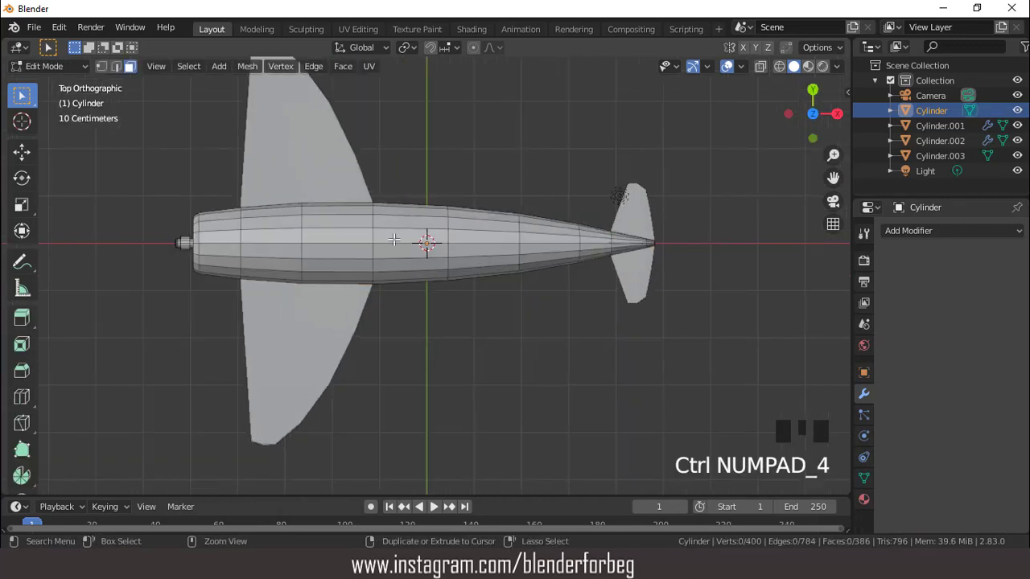
scroll(545, 206, "up", 1)
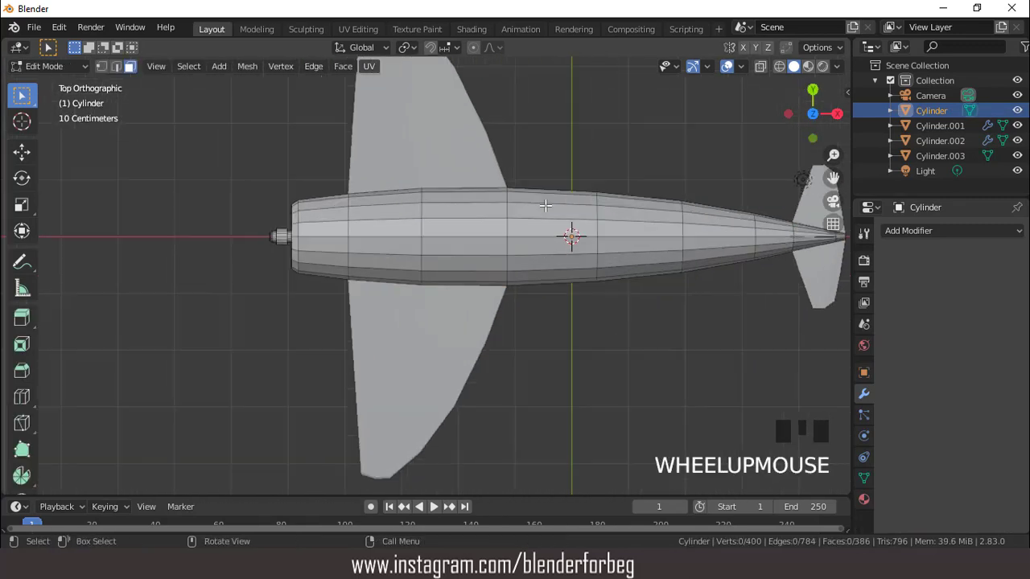
left_click(492, 249, "shift")
key("KP_1")
scroll(496, 186, "up", 1)
key("e")
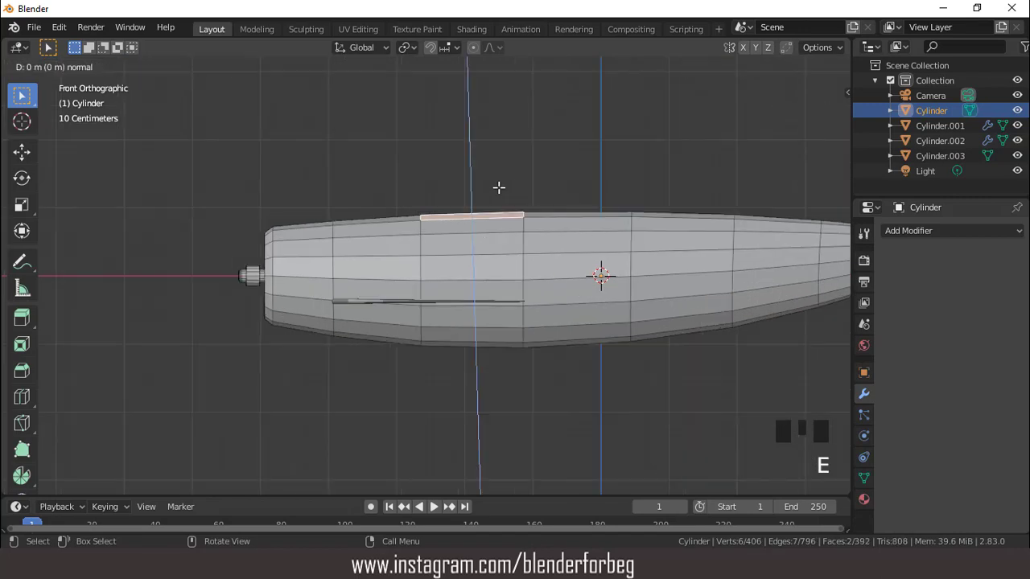
left_click(500, 169)
key("s")
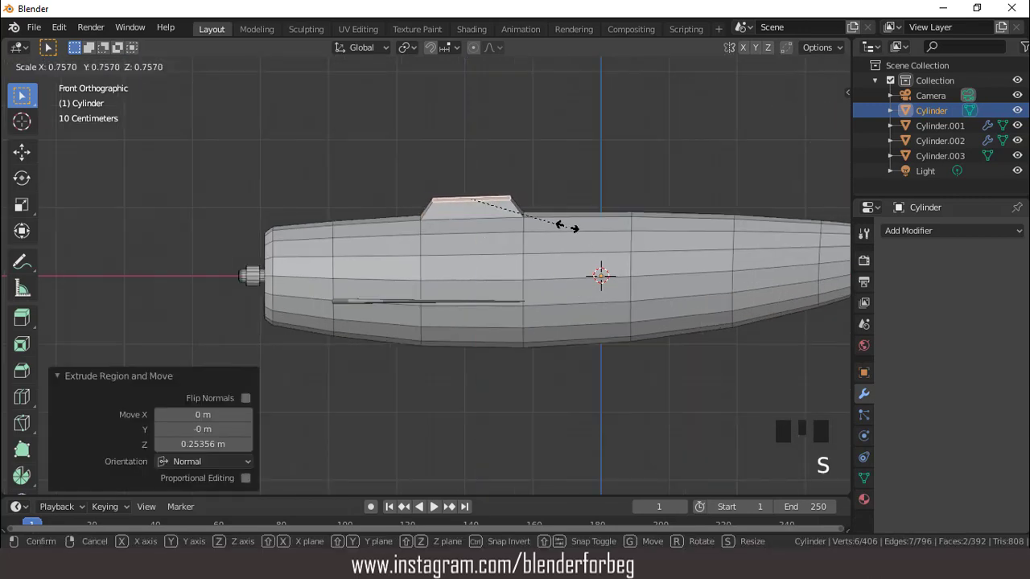
left_click(540, 188)
Extrude the cockpit's top faces about 0.17 m further, scale them inward, and return to Object Mode.
key("e")
left_click(540, 185)
key("s")
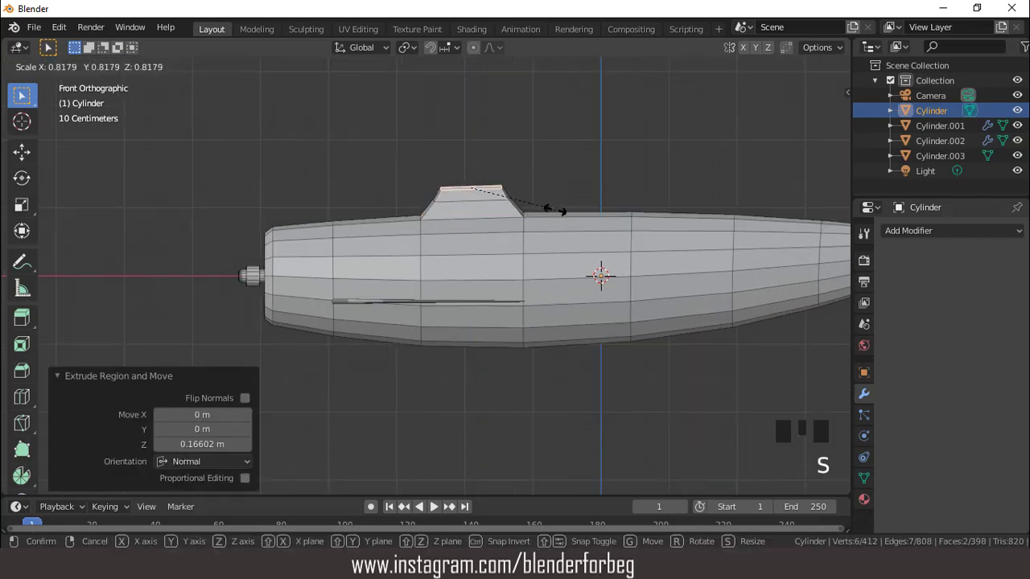
left_click(525, 195)
middle_click_drag(526, 195, 558, 223)
scroll(559, 222, "up", 2)
key("Tab")
scroll(541, 221, "down", 2)
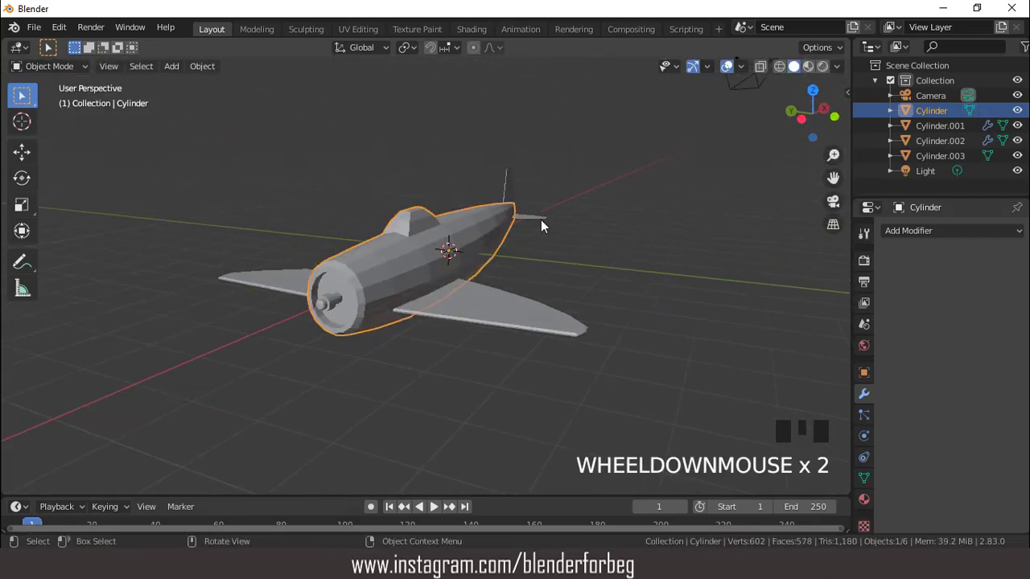
Add an 8-vertex cylinder, scale it uniformly to about 0.72, and flatten it by about 0.38 along Z.
key("KP_1")
left_click(173, 66)
mouse_move(177, 87)
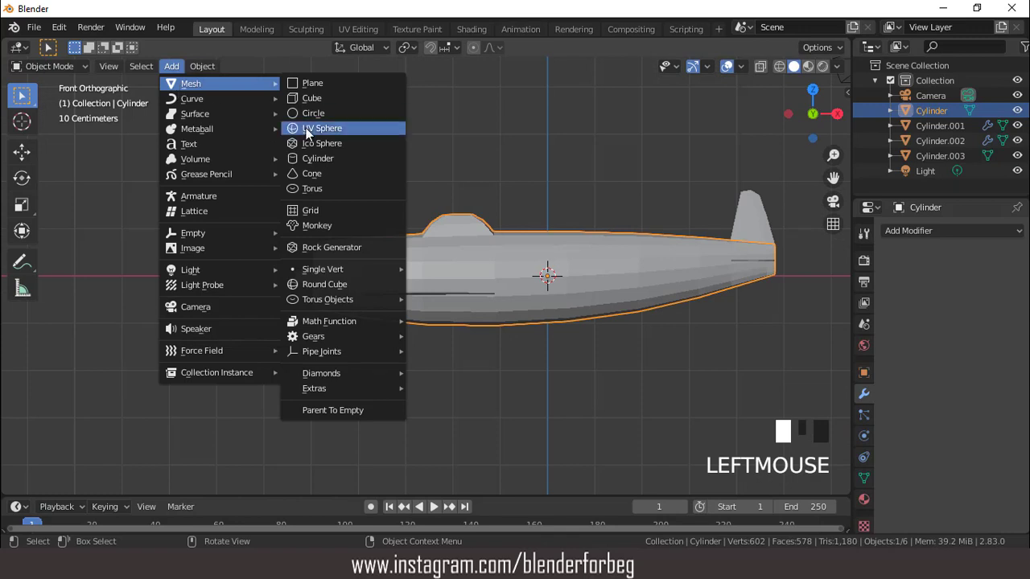
left_click(317, 158)
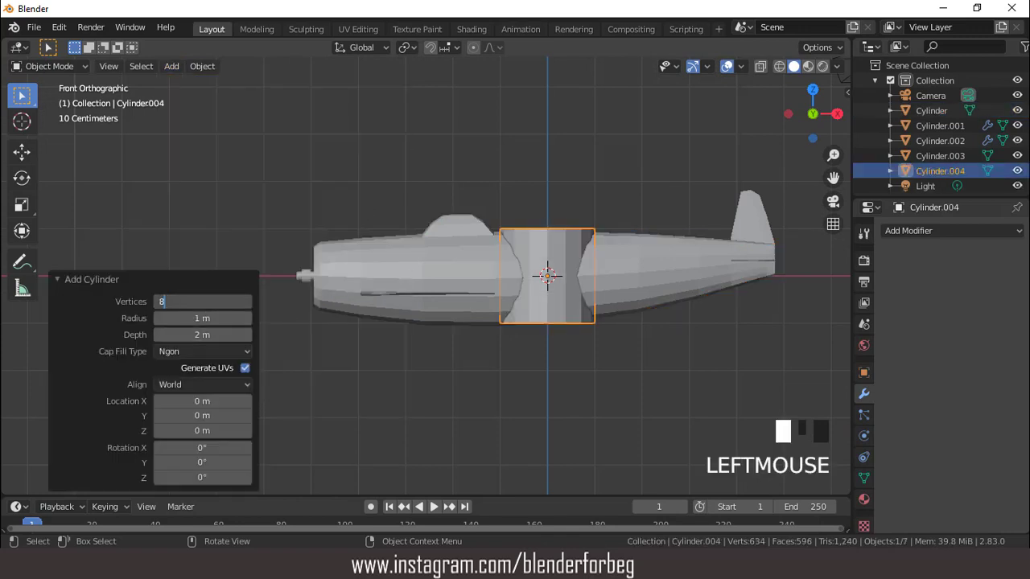
key("Return")
key("s")
left_click(583, 274)
key("s")
key("z")
left_click(580, 275)
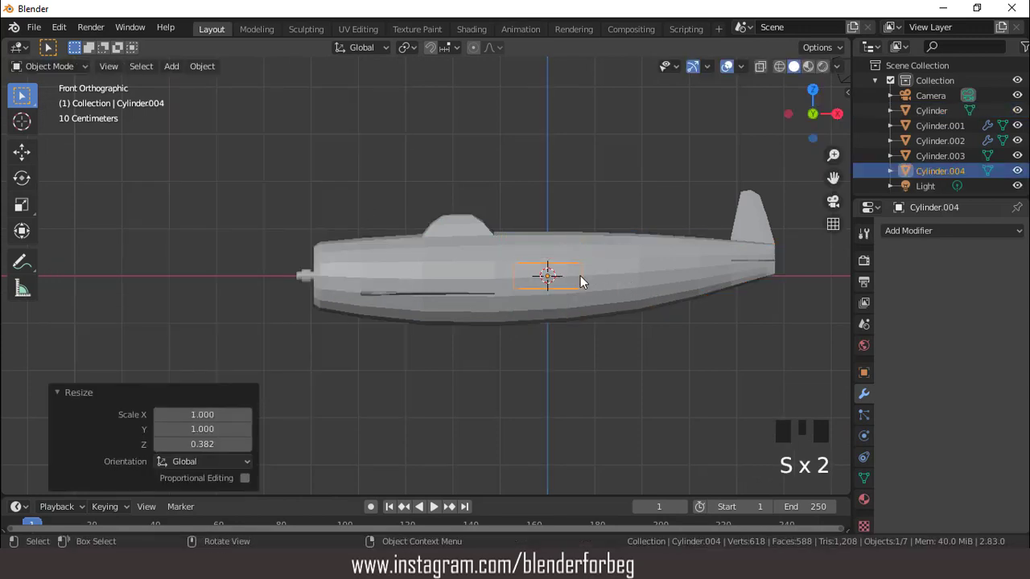
Set the new cylinder's Y rotation to 90° and move it about 5.42 m along -X to the nose.
left_click(863, 373)
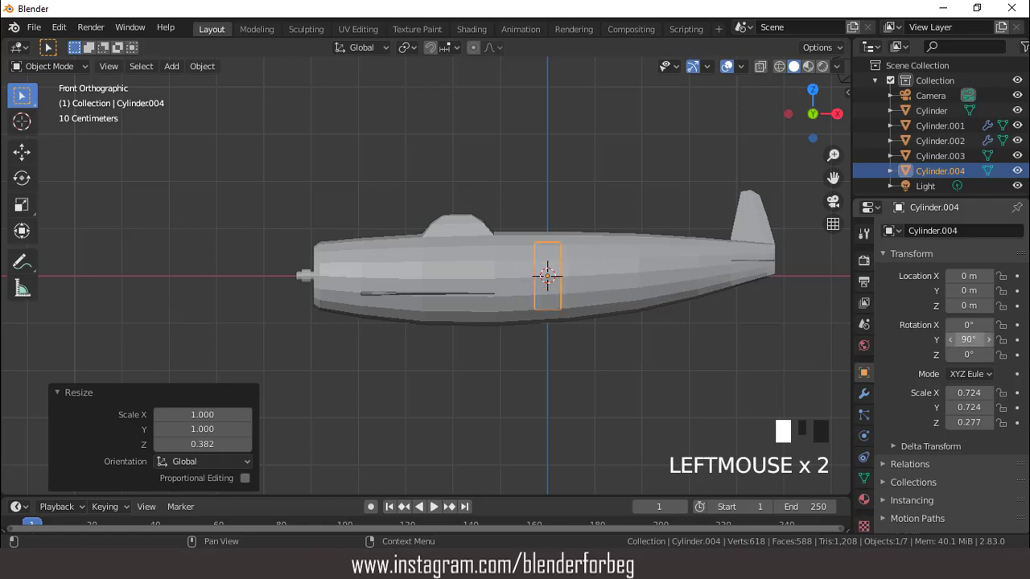
key("g")
key("x")
left_click(345, 202)
Scale the nose cylinder down by a factor of about 0.287 to form the propeller hub.
key("ctrl+KP_3")
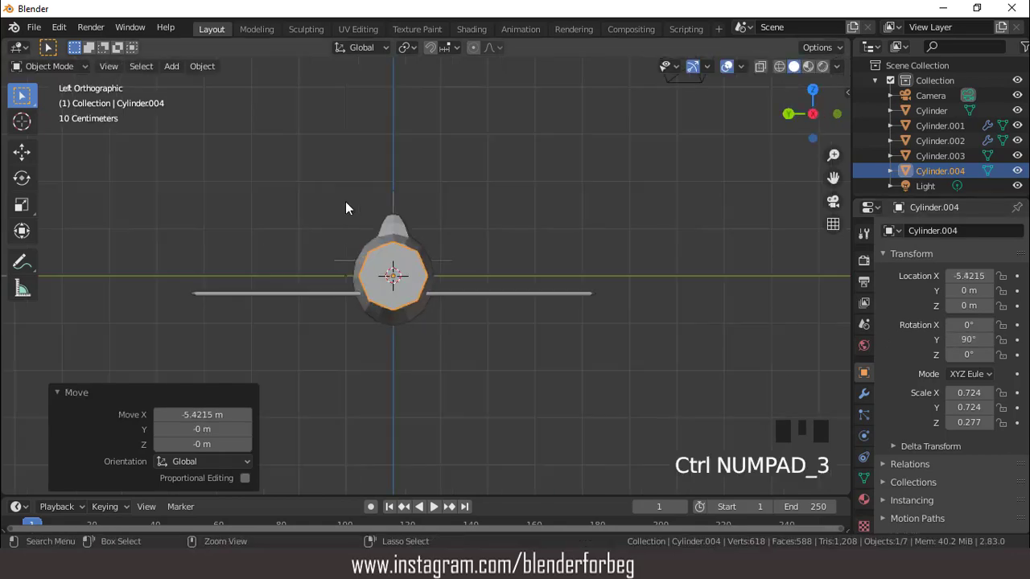
scroll(480, 271, "up", 6)
key("s")
left_click(370, 257)
Move the propeller hub about 0.32 m along X onto the nose shaft.
scroll(370, 257, "up", 2)
middle_click_drag(370, 258, 351, 296)
scroll(403, 270, "down", 5)
key("g")
key("x")
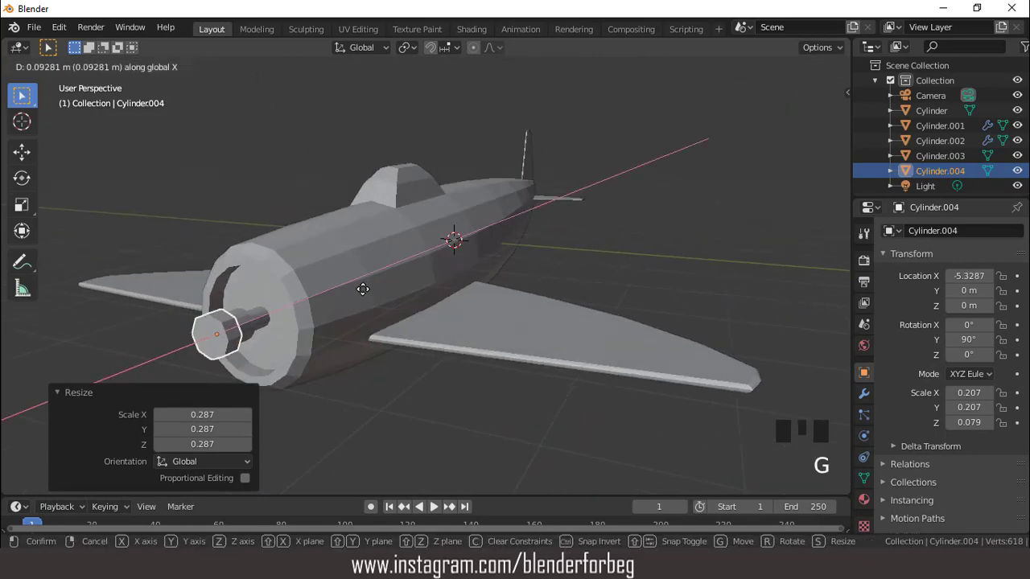
left_click(375, 281)
Shrink the hub uniformly to an X scale of about 0.175 and shift it about 0.016 m along -X.
key("KP_1")
scroll(253, 242, "up", 3)
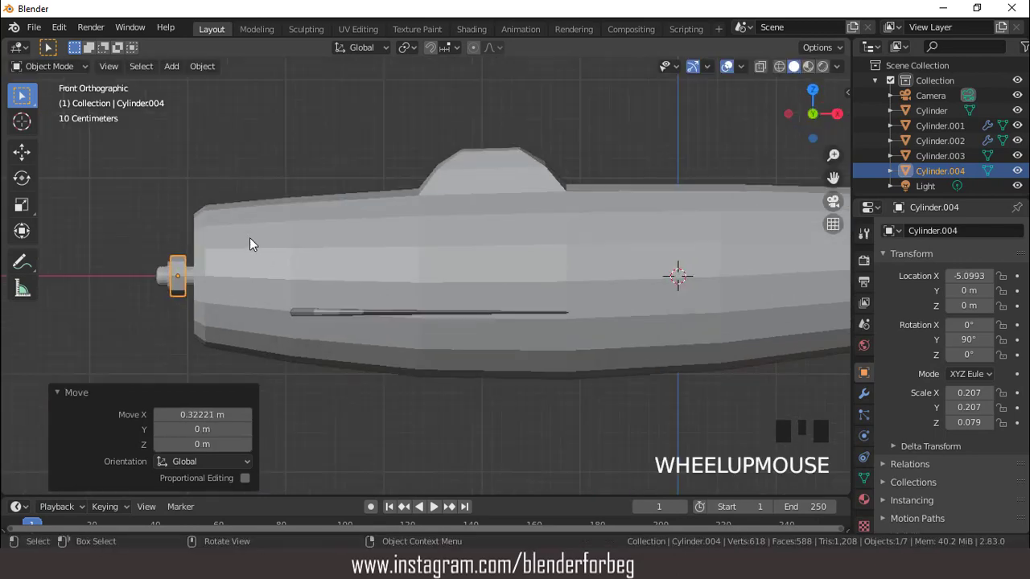
key("KP_7")
key("ctrl+KP_8")
key("ctrl+KP_8")
key("ctrl+KP_8")
key("ctrl+KP_8")
key("ctrl+KP_8")
key("ctrl+KP_8")
key("s")
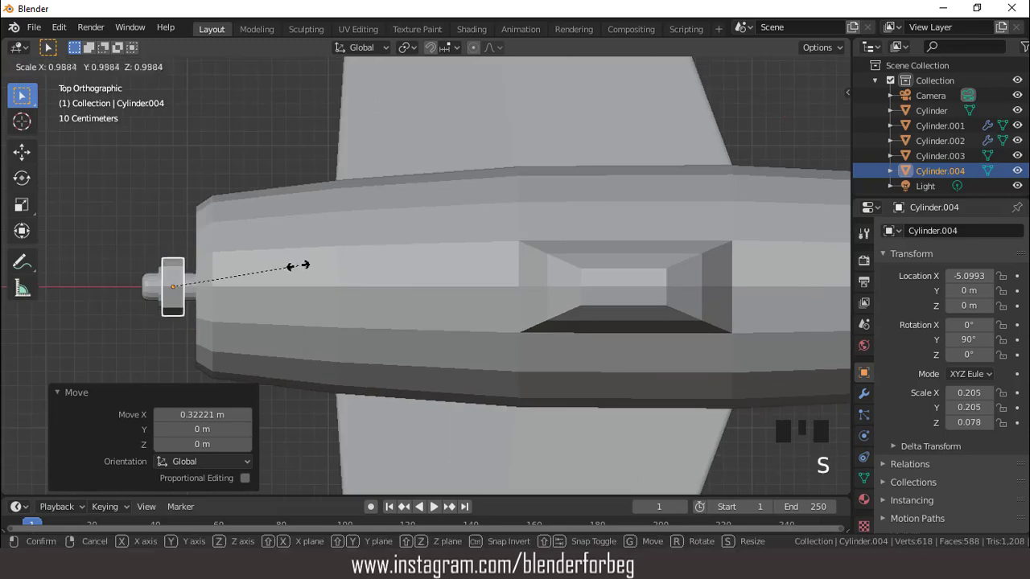
right_click(279, 256)
key("g")
key("x")
left_click(277, 248)
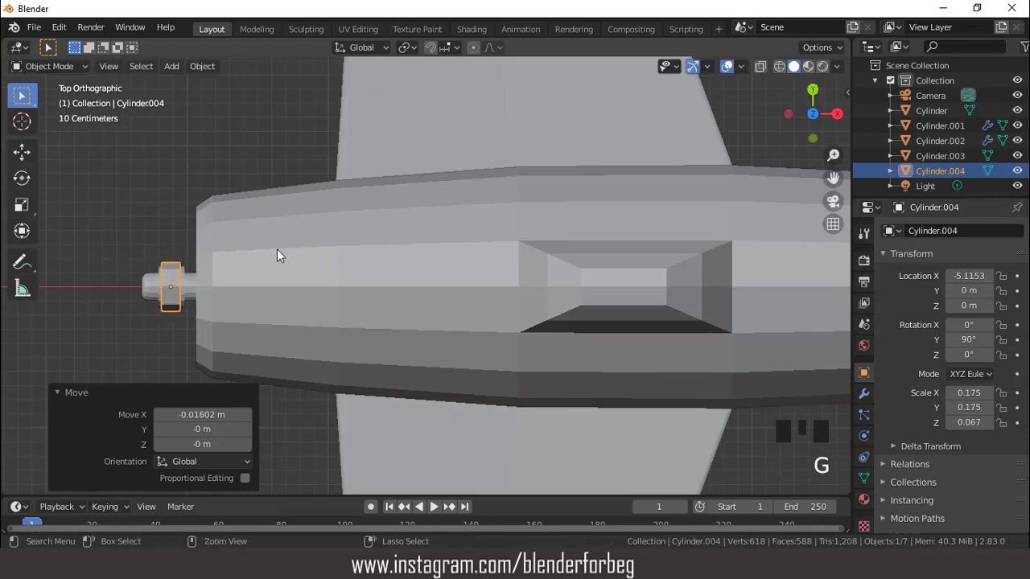
Scale the hub's diameter by about 1.197 in Y and Z, excluding the X axis.
key("ctrl+KP_3")
scroll(587, 233, "up", 5)
key("s")
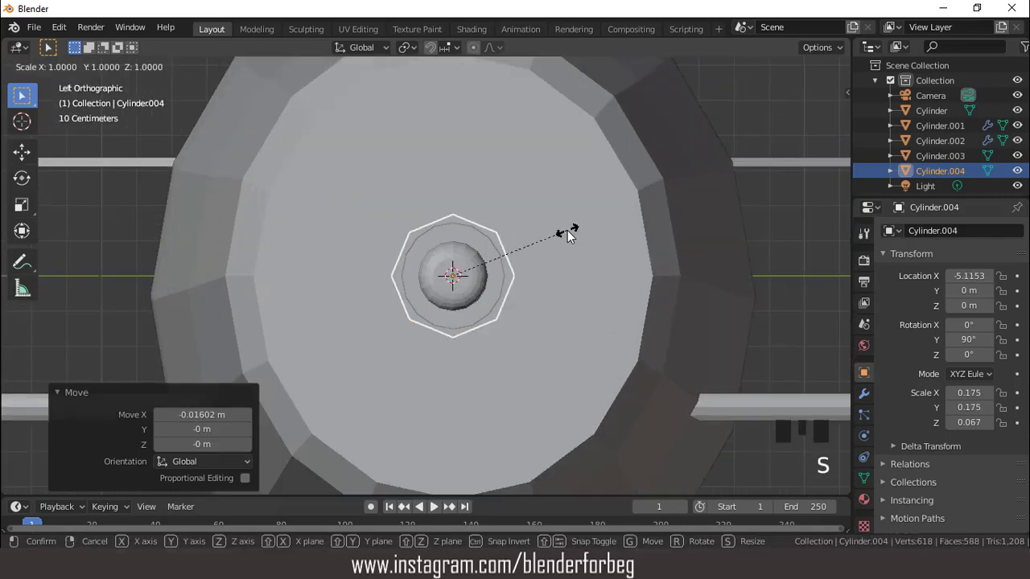
key("shift+x")
left_click(587, 218)
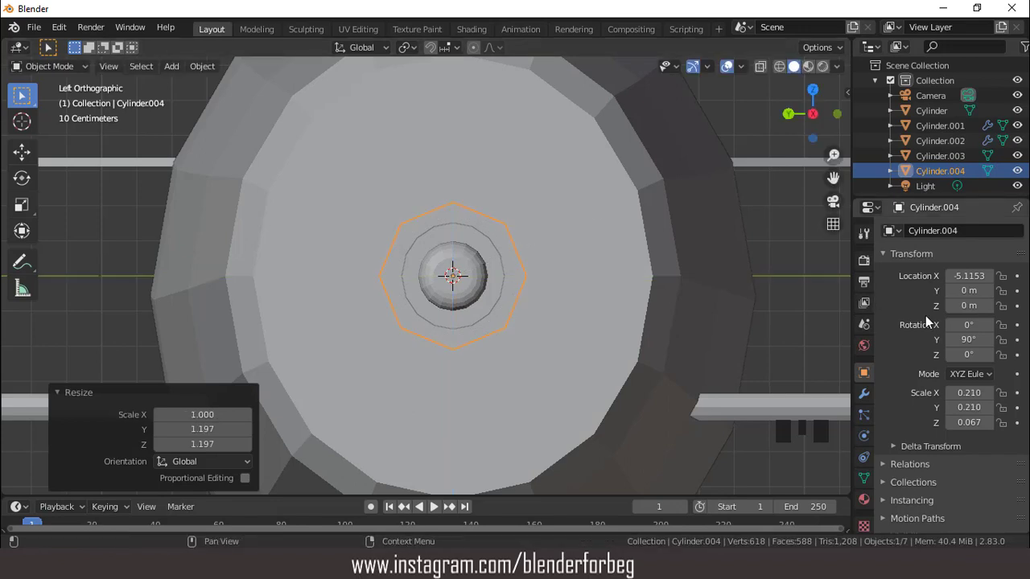
Apply all transforms to the hub, set its origin to its geometry, and set its X rotation to about 22.7°.
left_click_drag(969, 324, 998, 325)
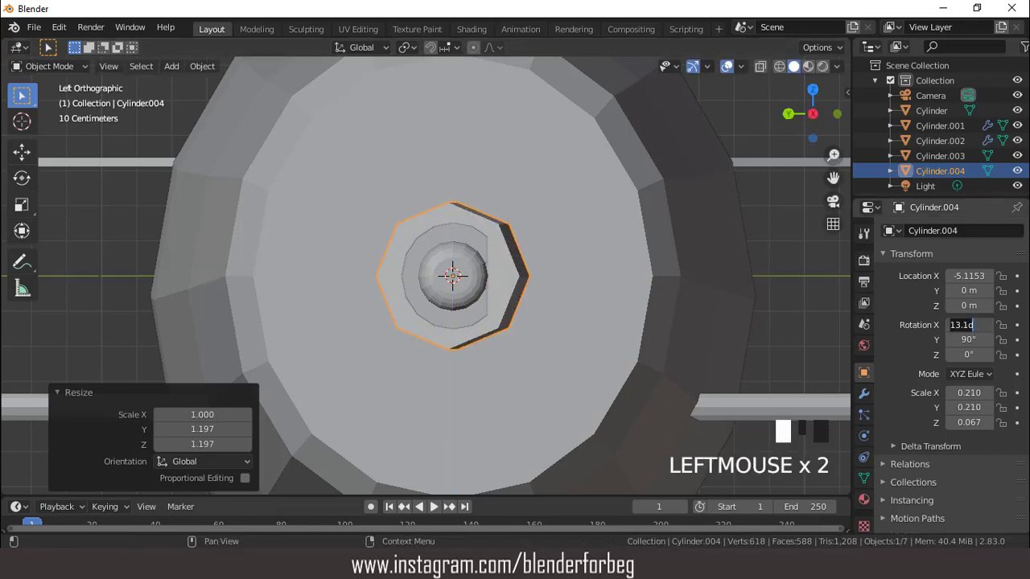
key("Return")
key("ctrl+a")
left_click(537, 210)
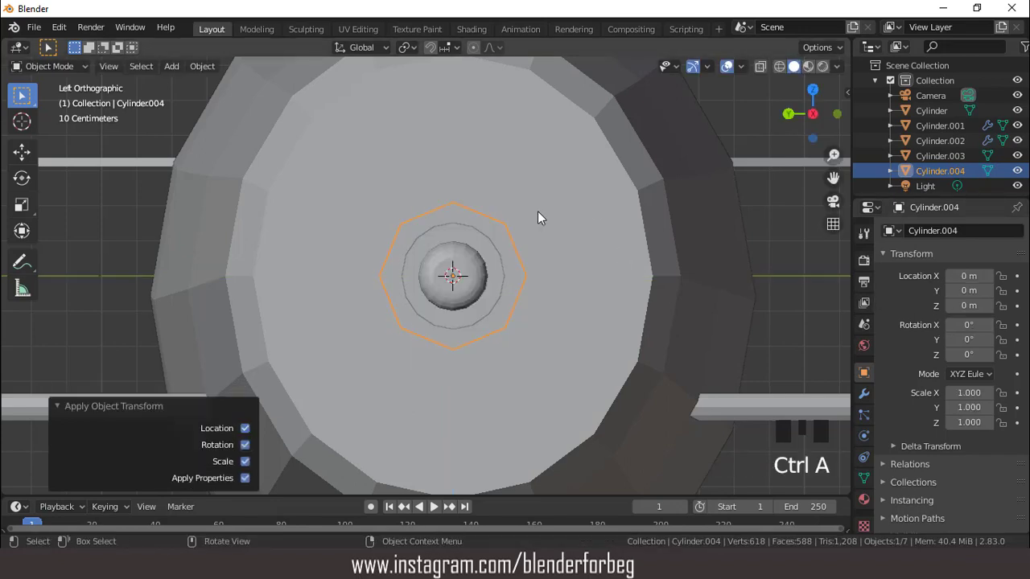
right_click(533, 201)
left_click(619, 217)
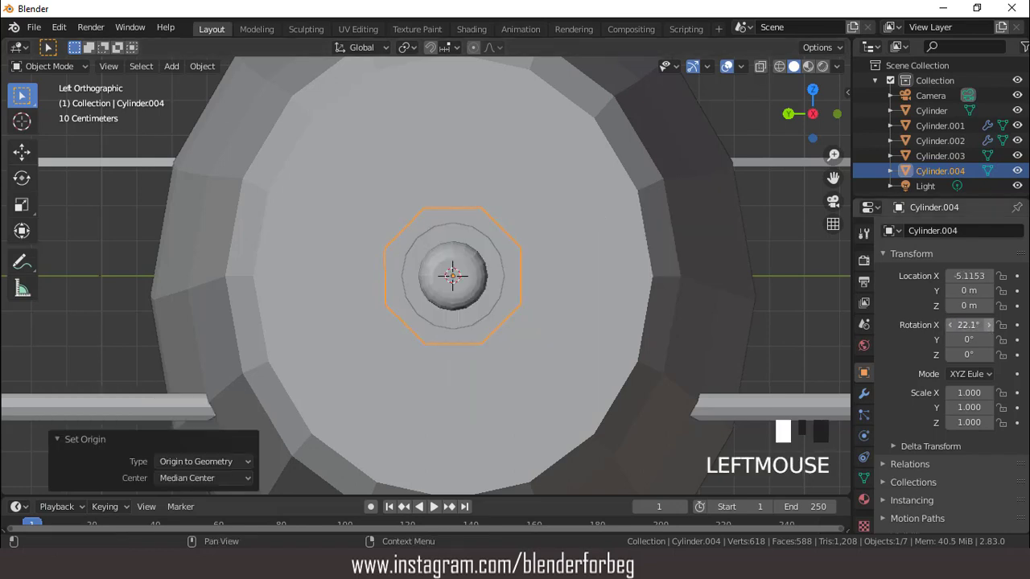
Select every other side face of the hub with Checker Deselect and set the pivot point to Individual Origins.
key("Tab")
middle_click_drag(498, 305, 305, 313)
left_click(293, 308)
left_click(188, 66)
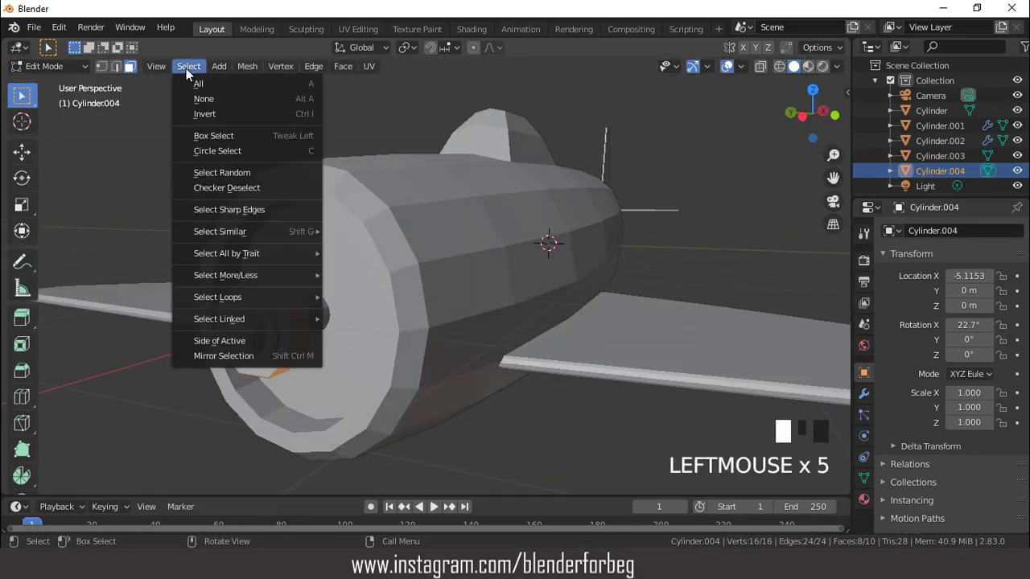
left_click(222, 189)
key("ctrl+KP_3")
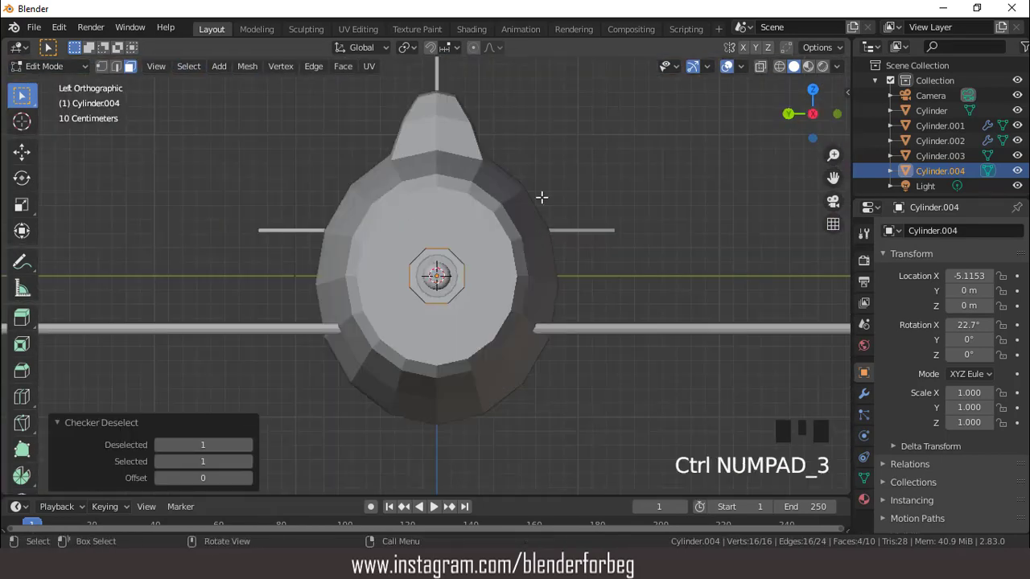
left_click(409, 46)
left_click(460, 99)
Extrude the four selected hub faces outward as blade roots and scale their end faces by about 1.113.
scroll(513, 188, "down", 2)
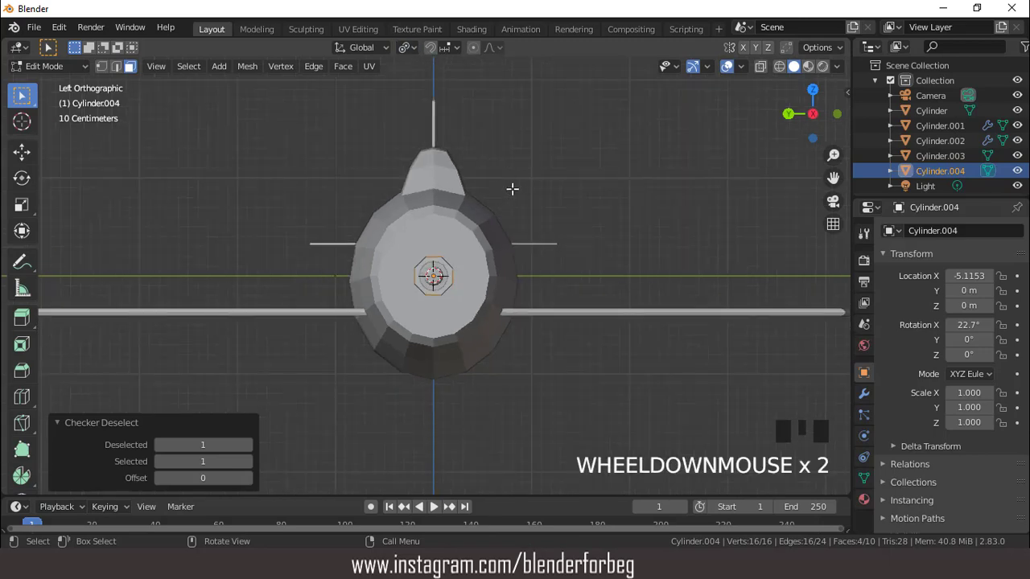
key("e")
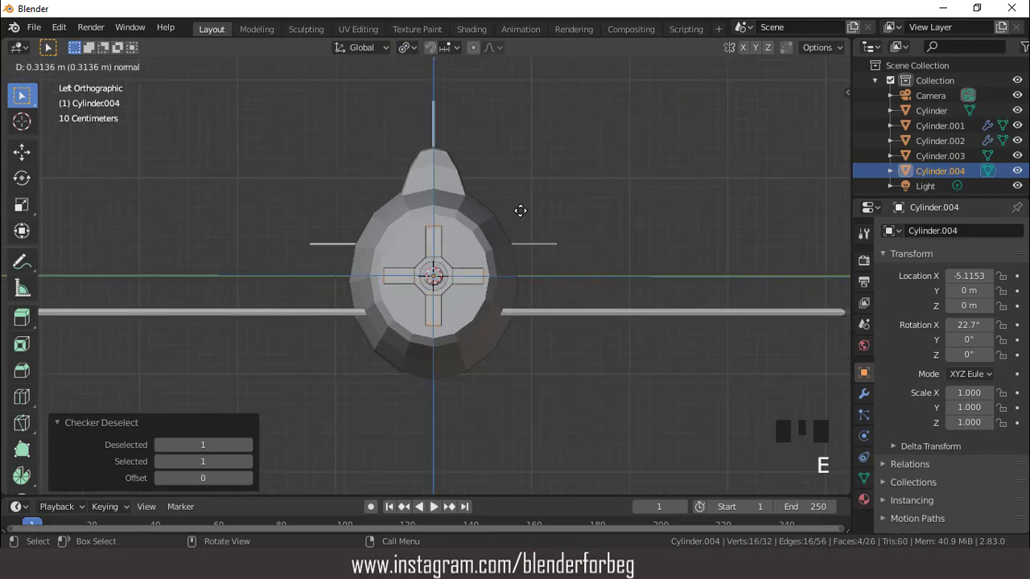
left_click(513, 213)
key("s")
left_click(531, 221)
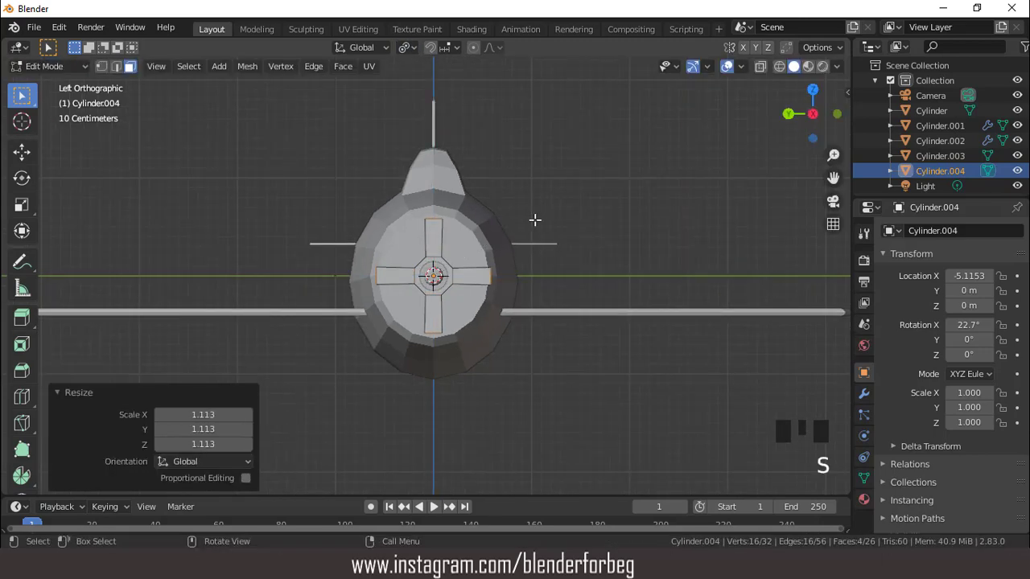
Extrude the four blades about 0.63 m further, add a short tip extrusion, and scale the tip faces by about 0.932.
key("e")
left_click(489, 270)
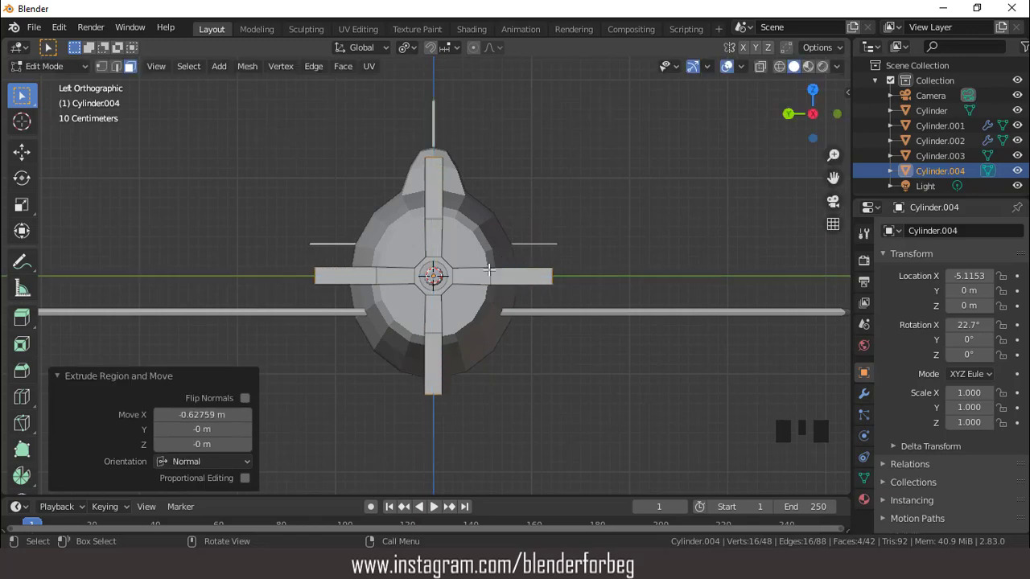
key("e")
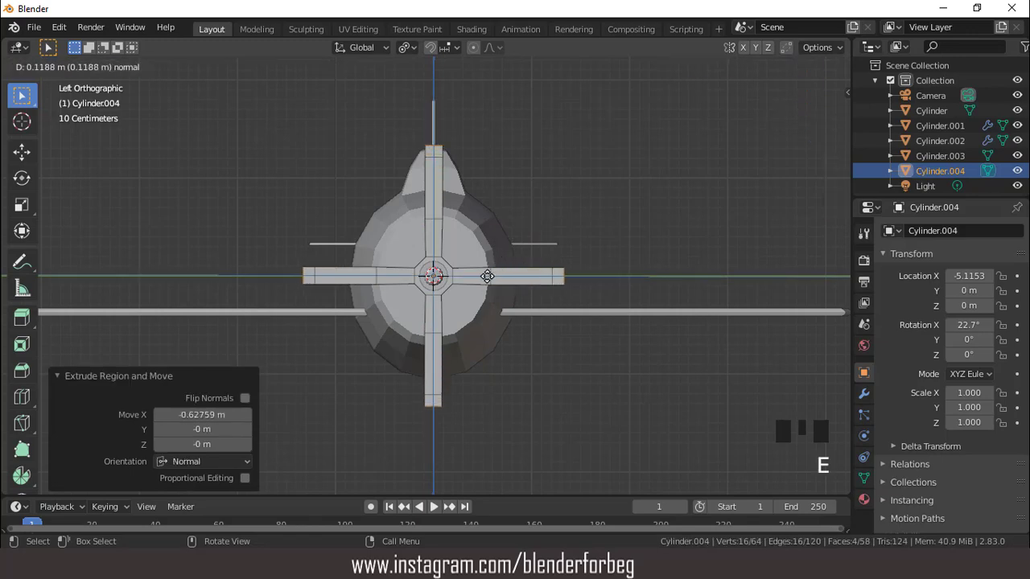
left_click(487, 276)
key("s")
left_click(523, 220)
Bevel the four propeller blade tips with two segments.
scroll(535, 197, "up", 2)
key("ctrl+b")
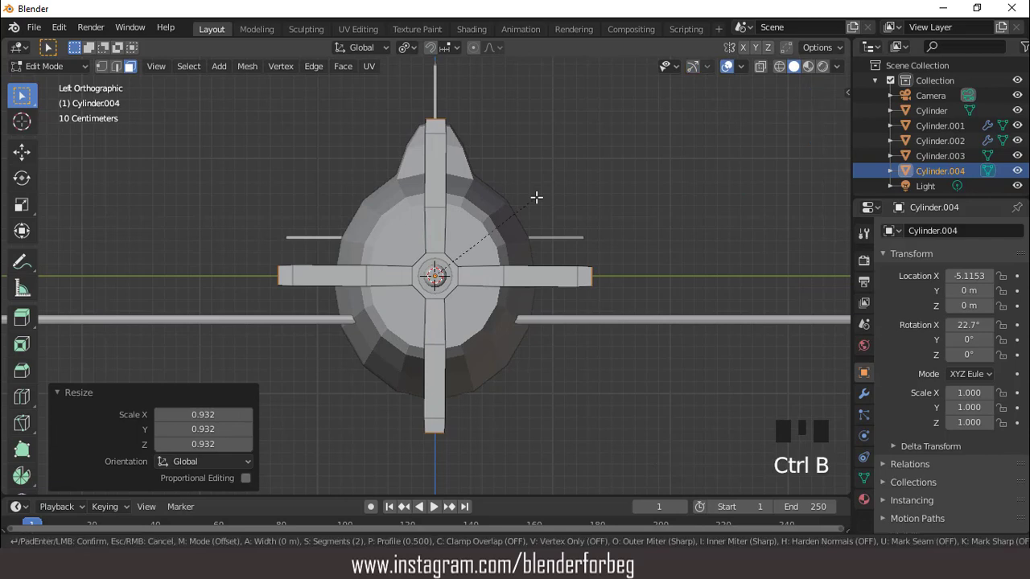
left_click(544, 189)
scroll(542, 188, "up", 2)
middle_click_drag(542, 189, 598, 214)
Scale the whole propeller along X by about 0.707 in object mode to thin the blades.
key("Tab")
key("KP_7")
key("s")
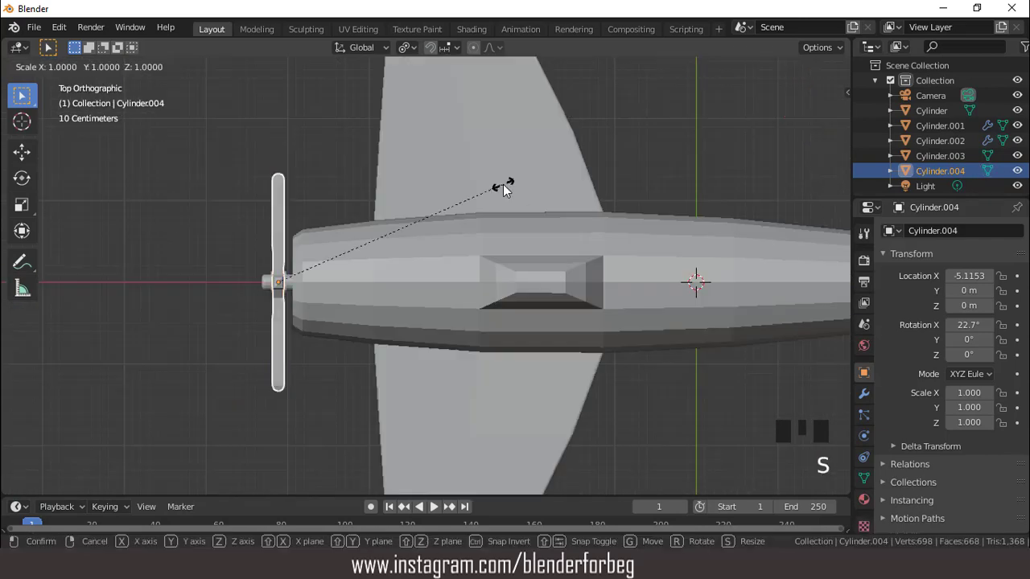
left_click(505, 184)
middle_click_drag(506, 184, 493, 114)
key("ctrl+KP_3")
scroll(499, 216, "up", 2)
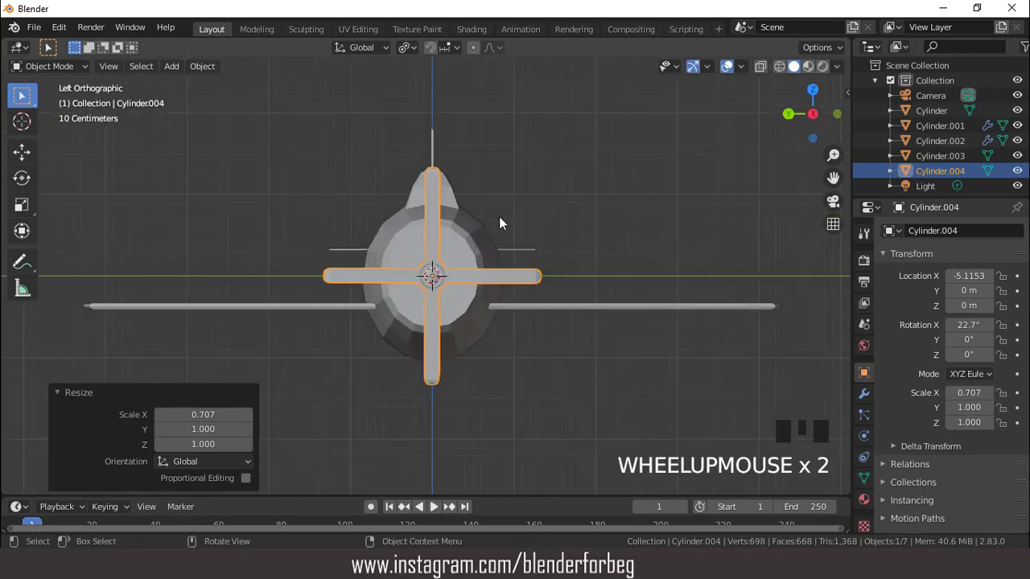
Add a 2 m cube at the world origin and isolate it in local view.
middle_click_drag(499, 217, 406, 278)
key("KP_1")
key("ctrl+KP_6")
key("ctrl+KP_6")
key("ctrl+KP_6")
key("ctrl+KP_6")
key("ctrl+KP_6")
key("ctrl+KP_6")
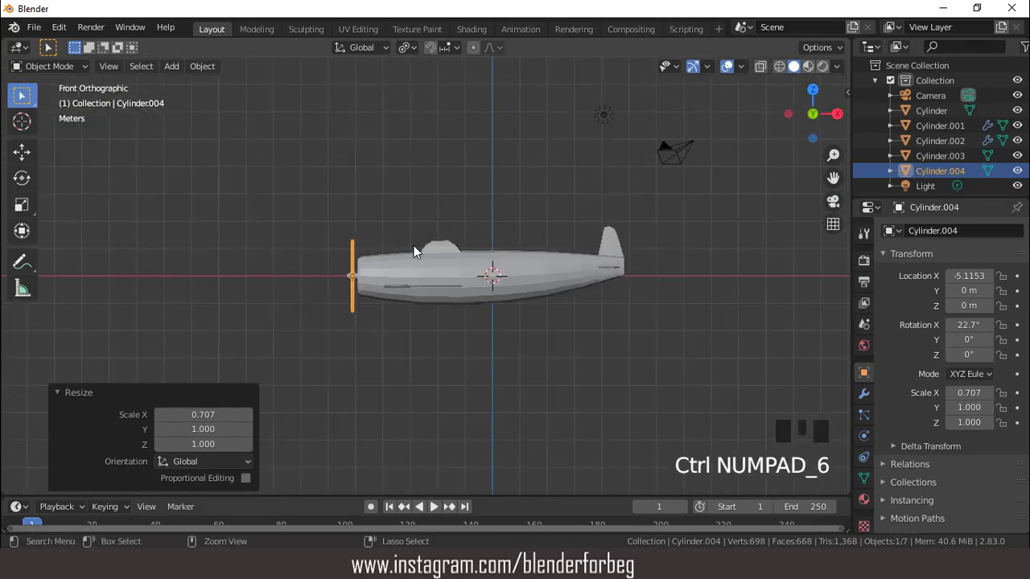
scroll(413, 248, "up", 2)
scroll(412, 244, "down", 2)
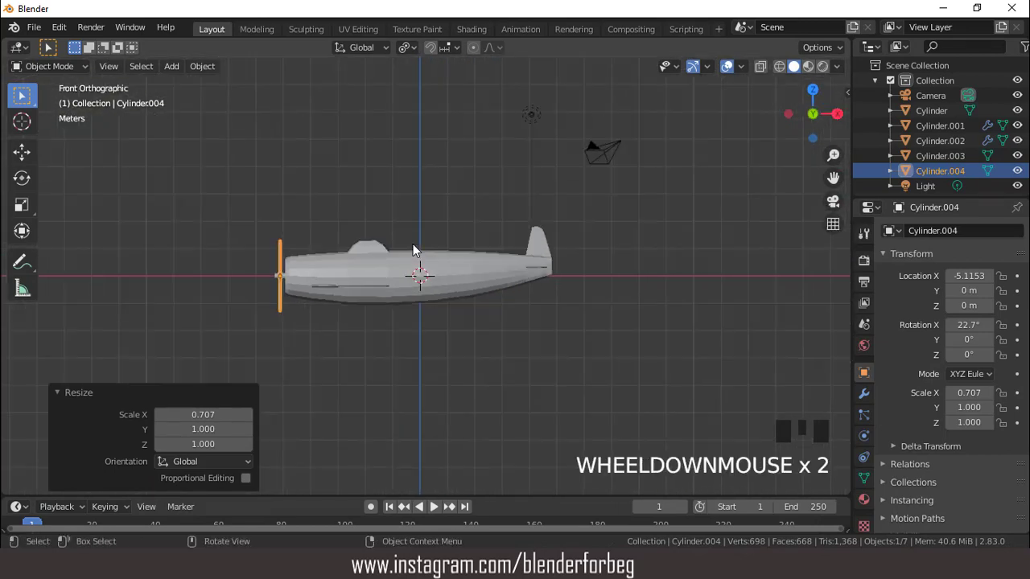
scroll(413, 244, "up", 1)
left_click(172, 66)
mouse_move(180, 82)
left_click(311, 98)
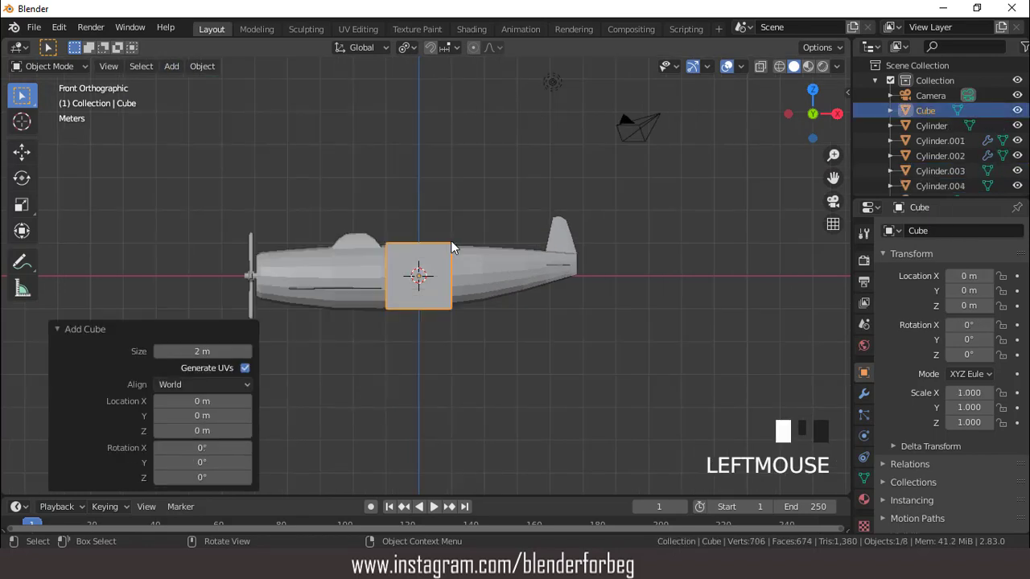
key("KP_Divide")
scroll(451, 240, "down", 3)
Scale the cube on X and Y only, in two passes of about 0.185 and 0.357, into a thin upright bar.
key("KP_7")
key("s")
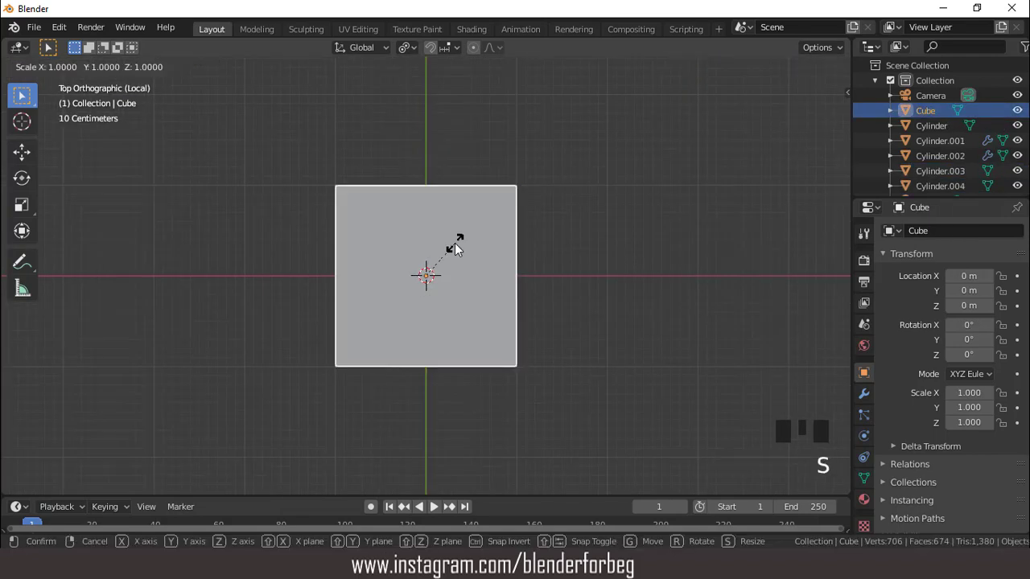
key("shift+z")
left_click(432, 271)
key("KP_1")
key("s")
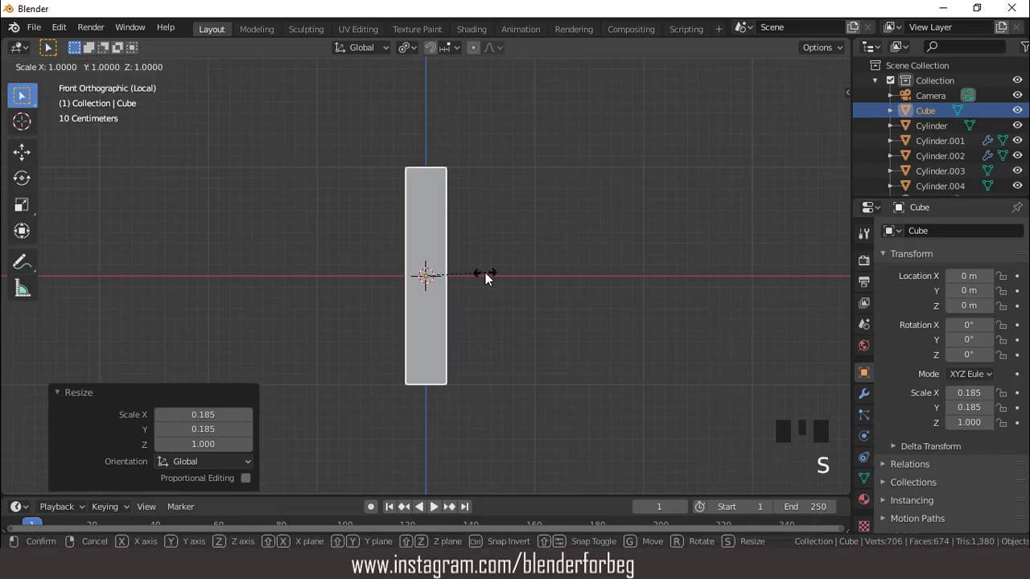
key("shift+z")
left_click(447, 276)
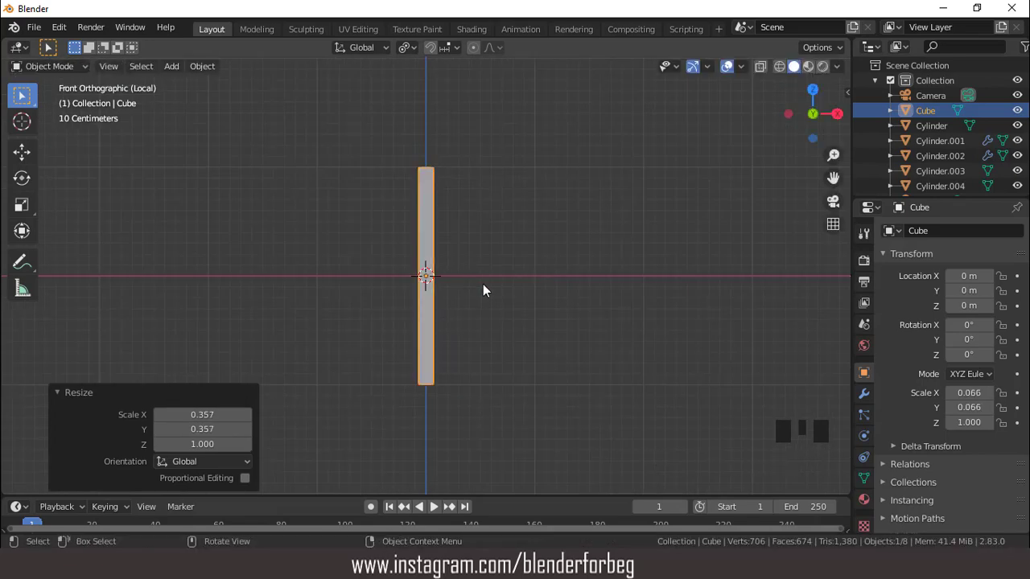
Shorten the bar along Z by a factor of about 0.437.
key("s")
key("z")
left_click(451, 267)
middle_click_drag(451, 267, 483, 270)
scroll(483, 270, "up", 2)
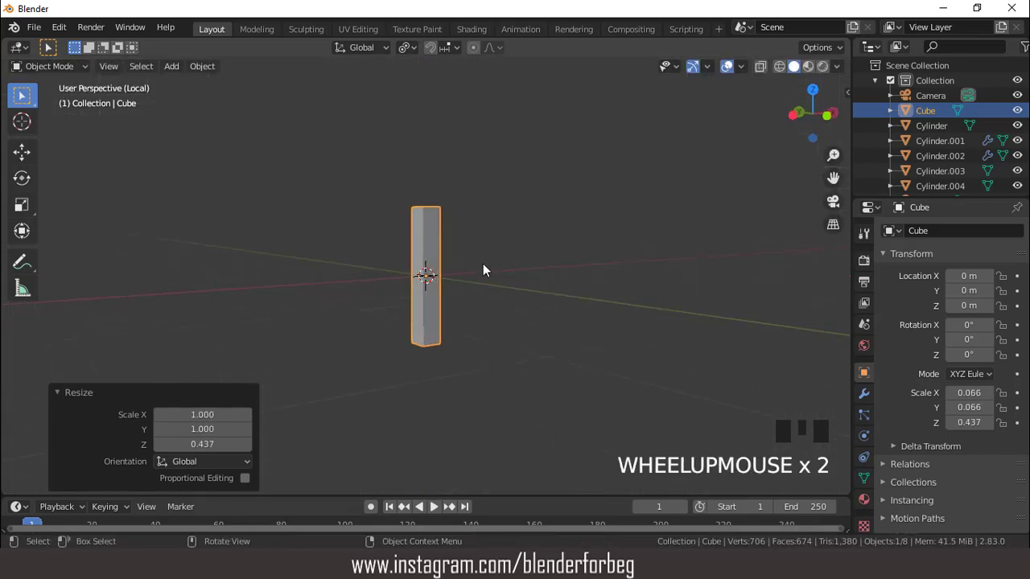
Move the bar's bottom face up about 0.12 m, then extrude it downward into a short block.
key("KP_3")
key("Tab")
middle_click_drag(436, 225, 463, 223)
left_click(426, 365)
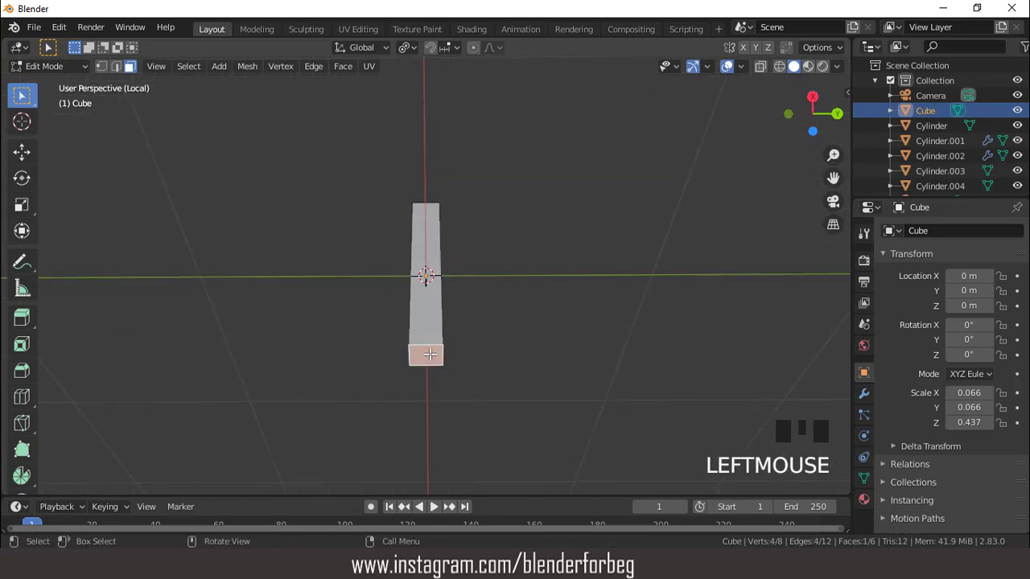
key("KP_3")
key("g")
left_click(428, 327)
key("e")
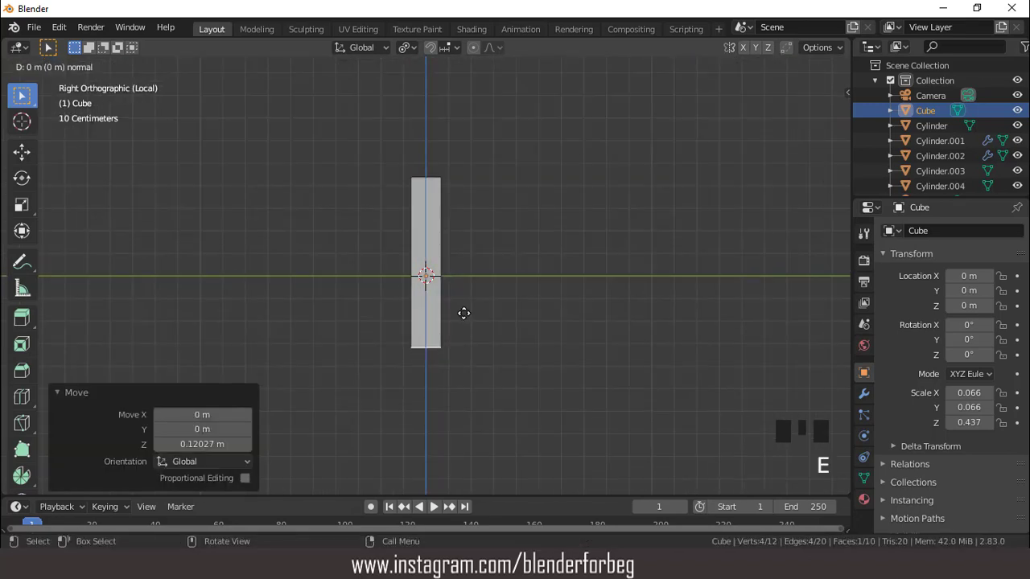
left_click(465, 330)
Extrude the bottom block's two opposite side faces outward about 0.11 m, then another 0.05 m, to form a crossbar.
middle_click_drag(467, 338, 421, 355)
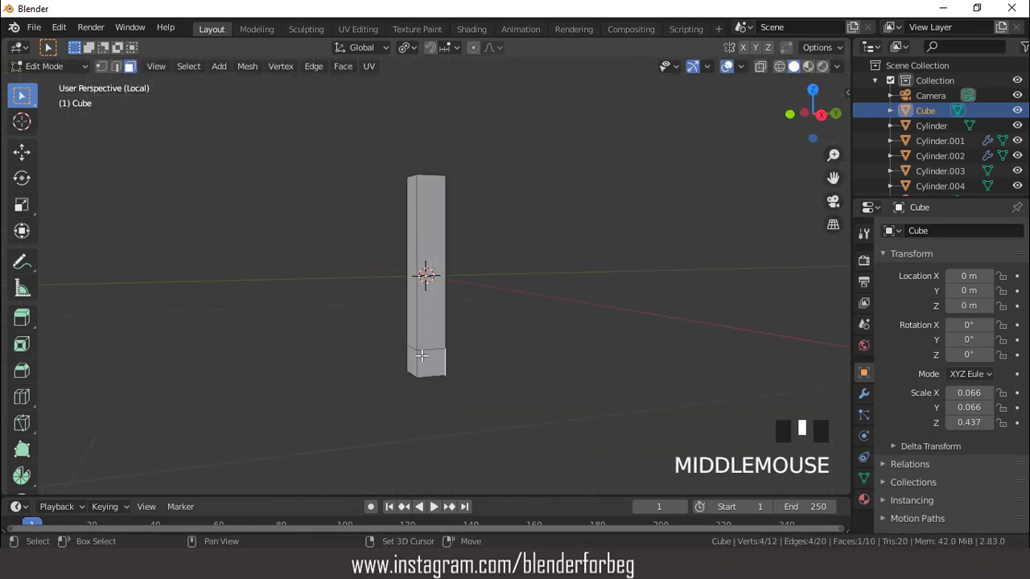
key("KP_3")
key("e")
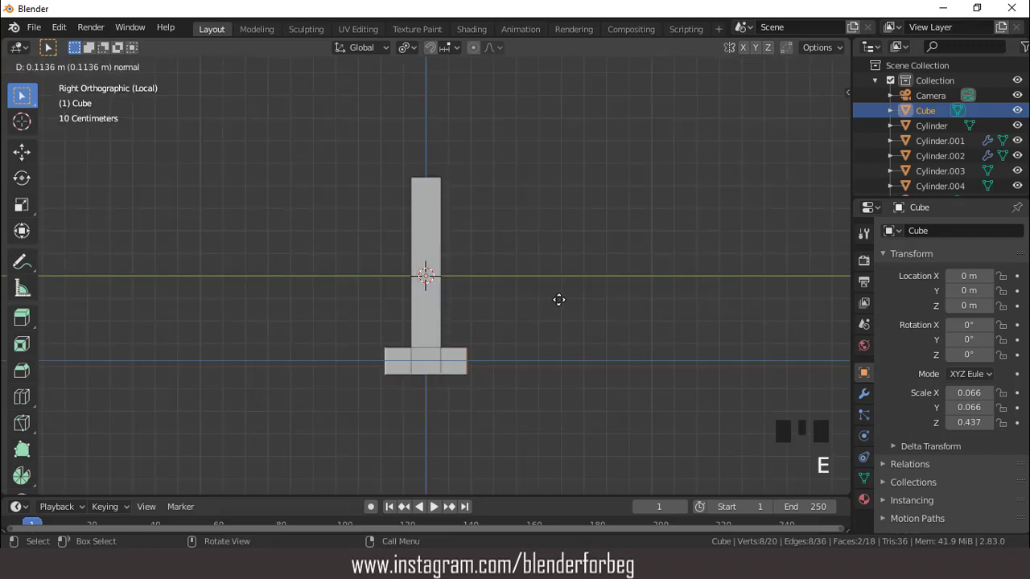
left_click(558, 299)
key("e")
left_click(565, 301)
Extrude the undersides of both crossbar ends down about 0.22 m as fork legs, then add a short tip extrusion.
middle_click_drag(566, 301, 484, 325)
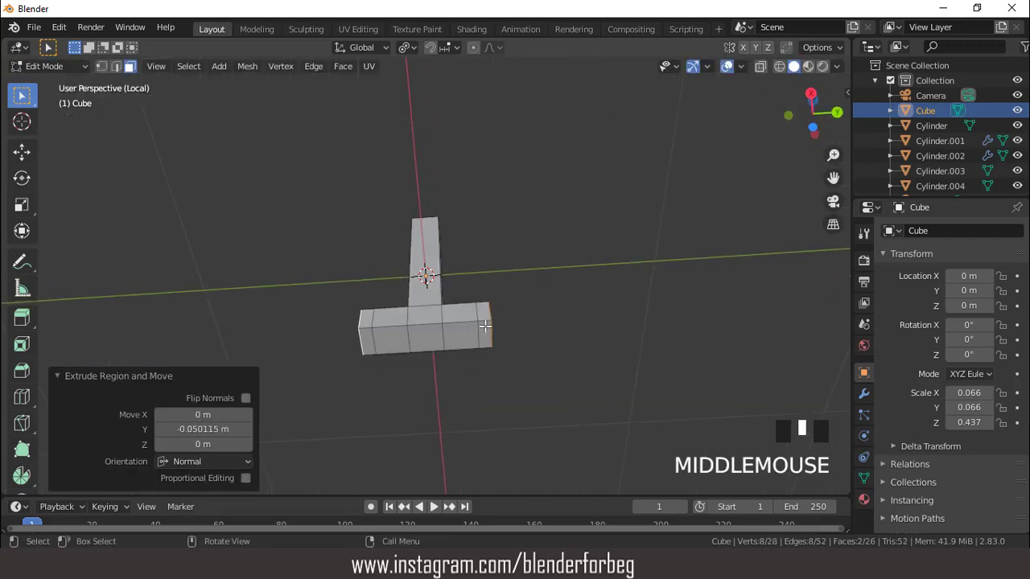
left_click(366, 337, "shift")
key("KP_3")
key("e")
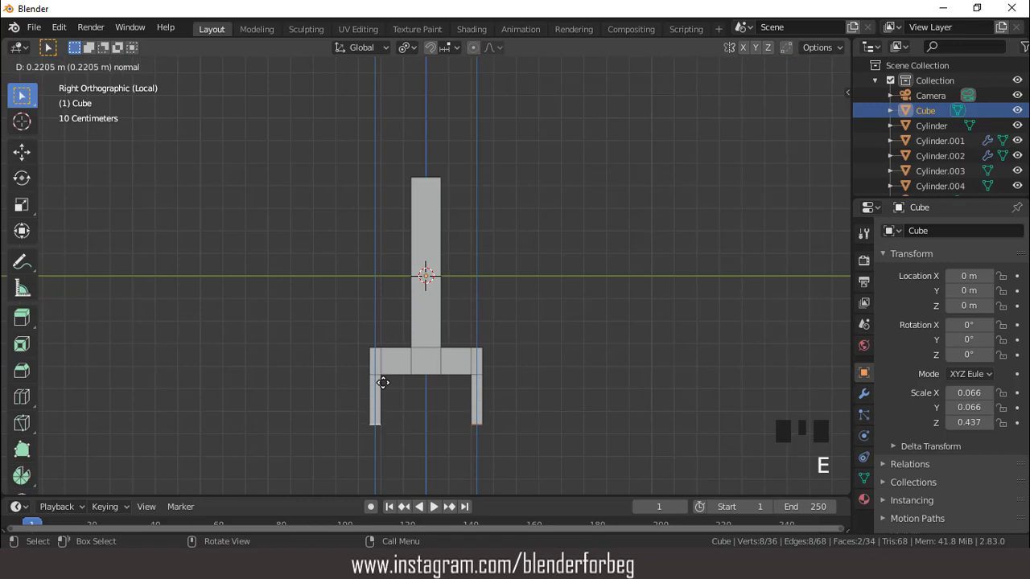
left_click(383, 389)
key("e")
left_click(386, 375)
Select the facing inner faces at the fork leg tips and apply all transforms to the fork.
middle_click_drag(386, 375, 469, 427)
left_click(383, 432)
key("Tab")
key("ctrl+a")
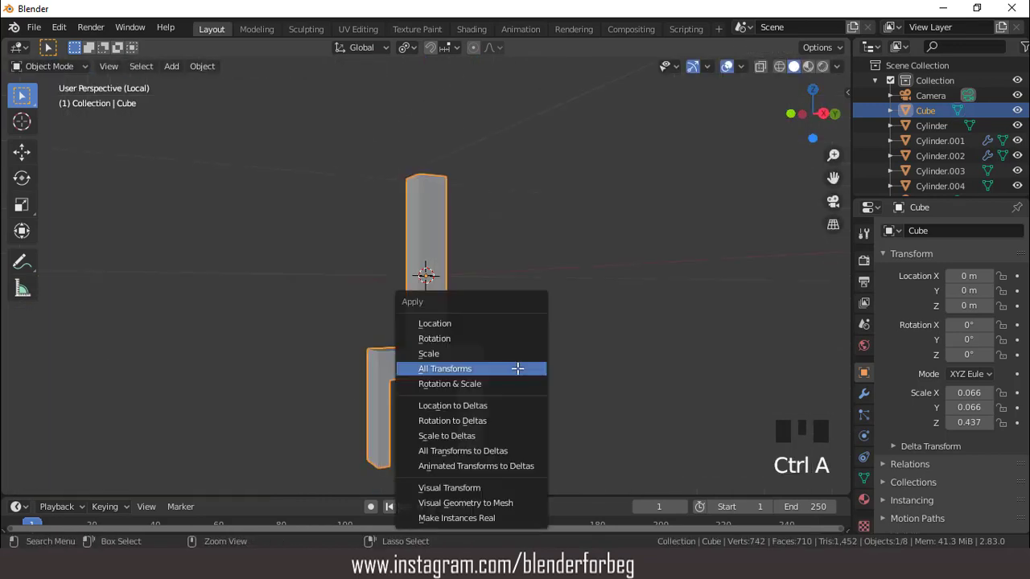
left_click(520, 368)
Inset the two inner leg-tip faces and connect them with Bridge Edge Loops to form an axle.
key("Tab")
key("i")
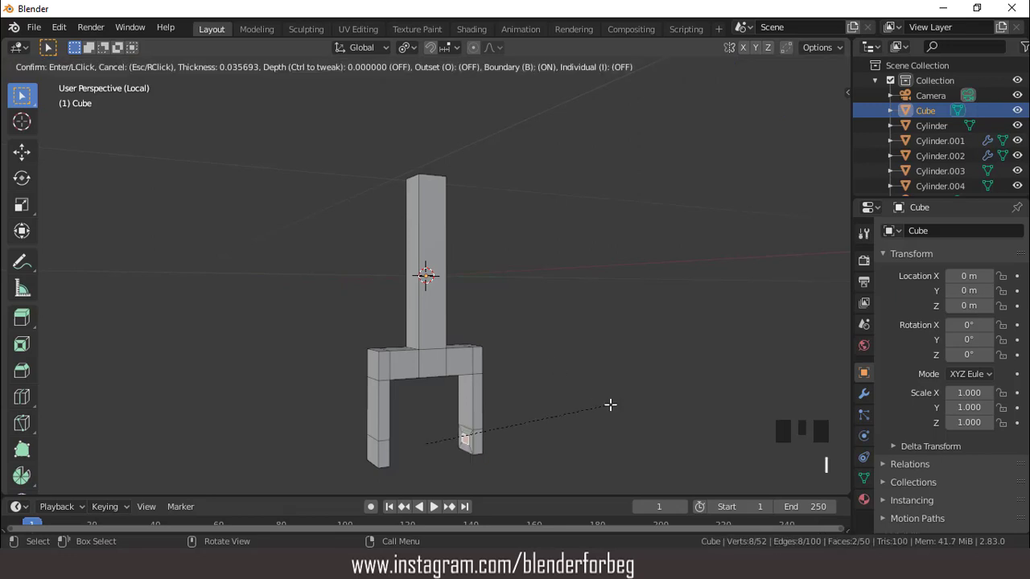
left_click(612, 404)
right_click(609, 383)
left_click(532, 190)
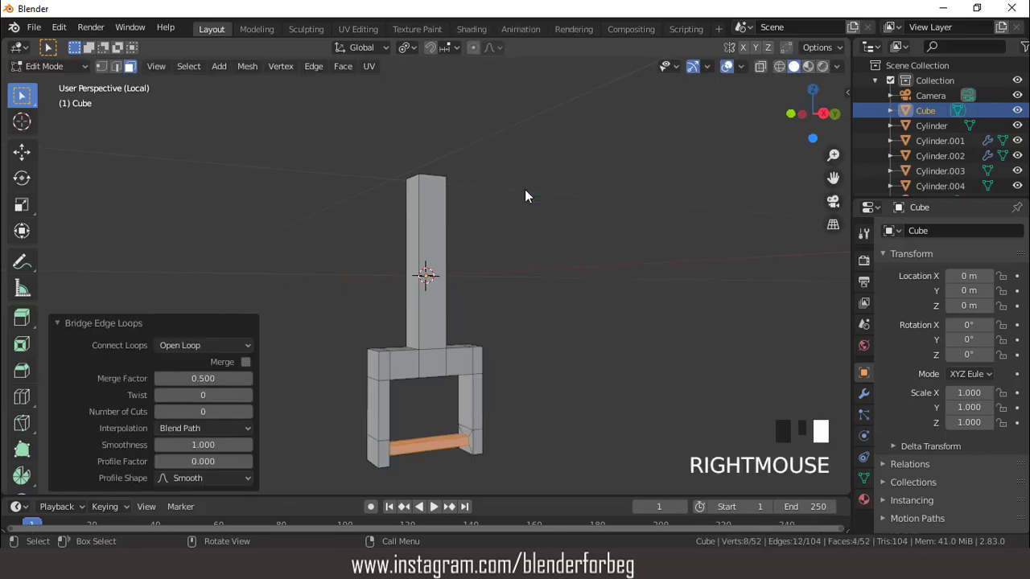
middle_click_drag(524, 189, 477, 261)
key("Tab")
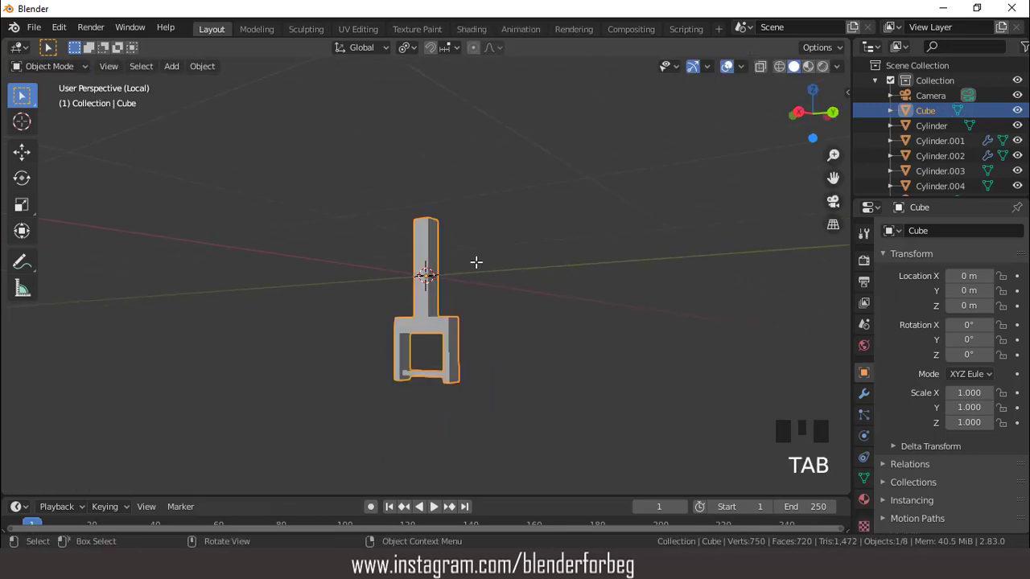
Add a mesh cylinder with 16 vertices for the wheel.
key("KP_3")
left_click(172, 66)
mouse_move(193, 85)
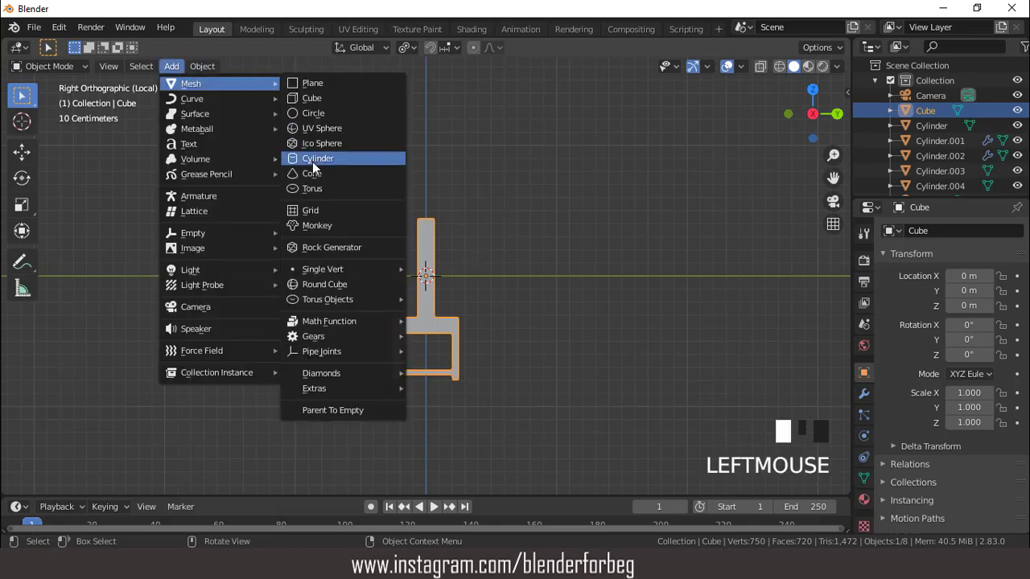
left_click(313, 162)
type("16")
key("Return")
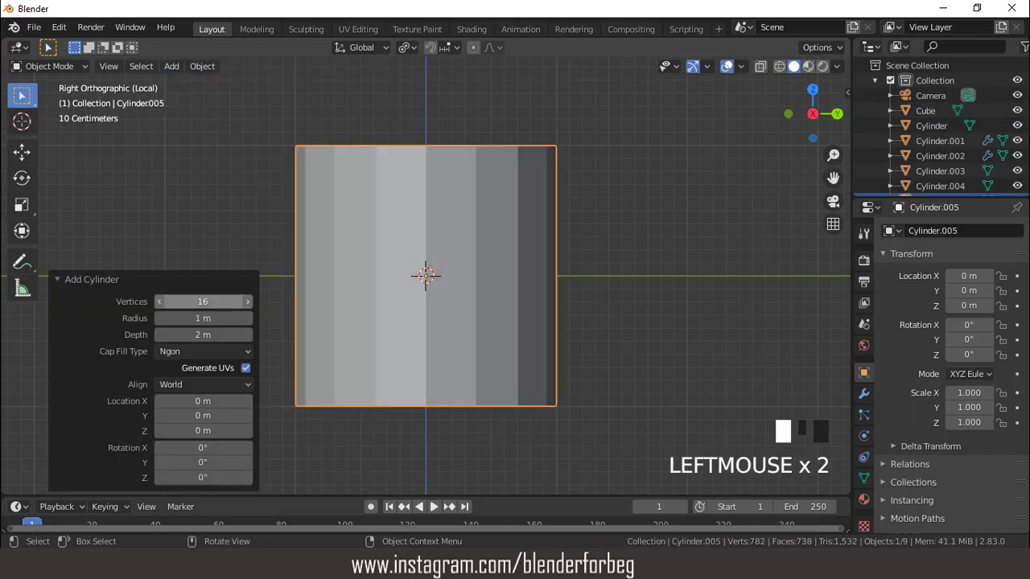
Scale the cylinder by about 0.388, flatten it along Z, and scale it again by about 0.708.
key("s")
left_click(527, 304)
key("s")
key("z")
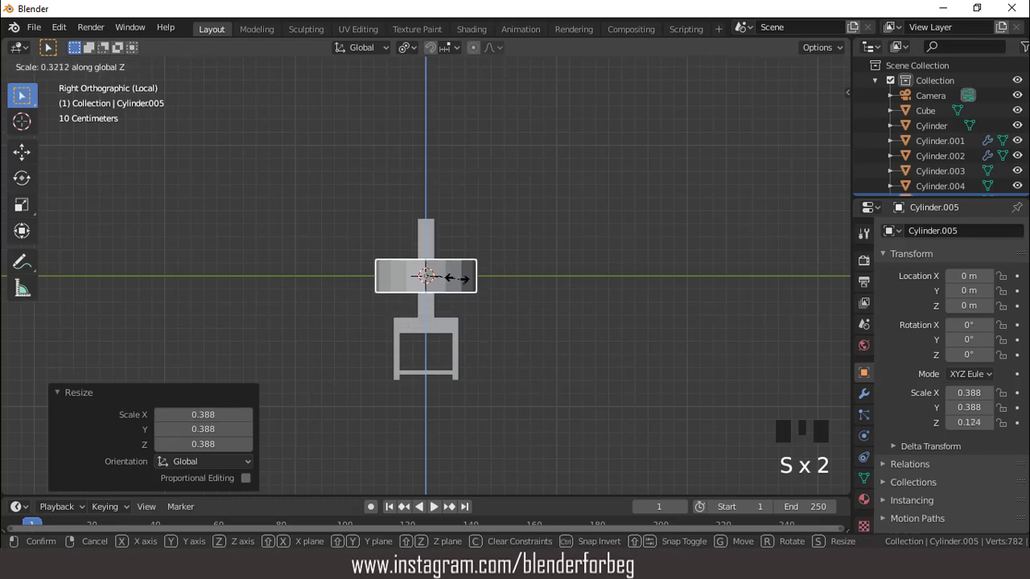
left_click(486, 296)
key("s")
left_click(476, 291)
Set the wheel's X rotation to 90° and move it down about 0.73 m along Z onto the fork axle.
key("KP_1")
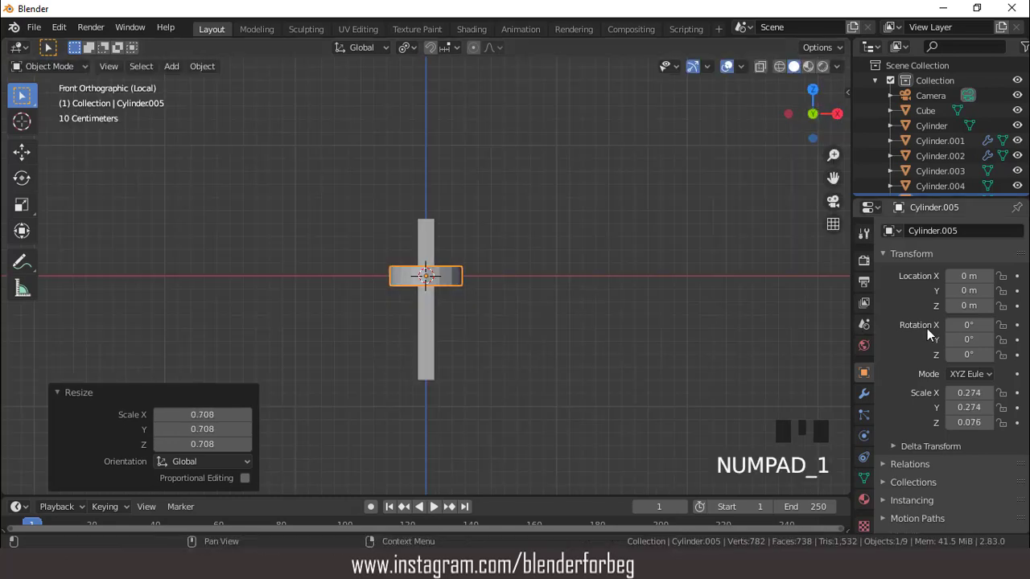
key("Return")
scroll(589, 251, "up", 2)
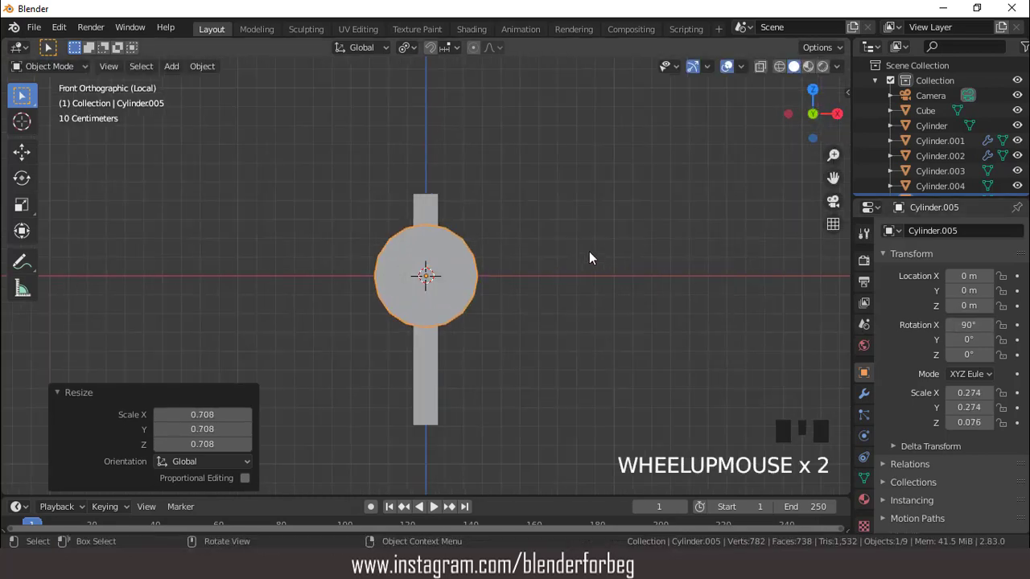
key("KP_3")
key("g")
key("z")
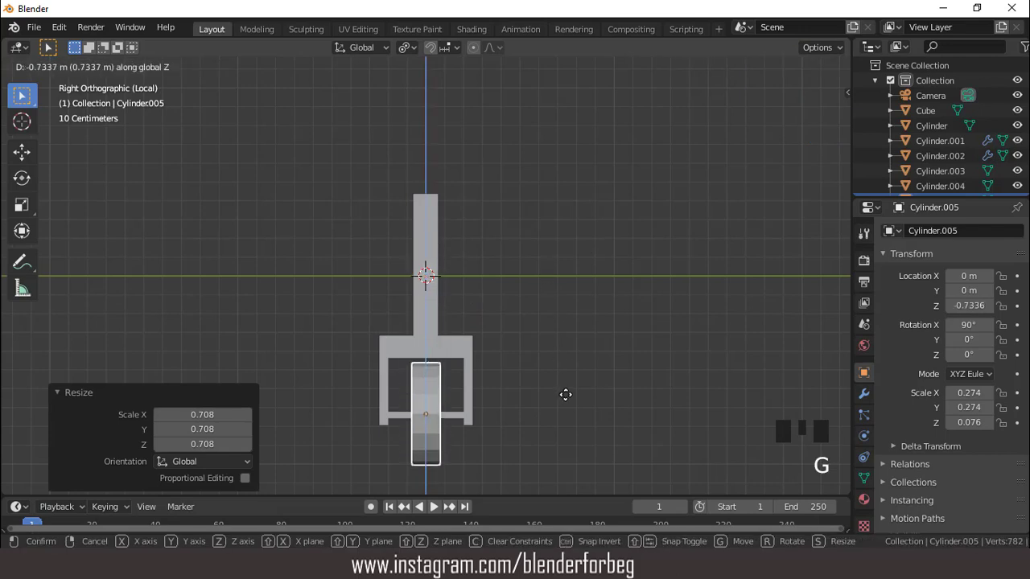
left_click(566, 394)
Widen the wheel along global Y until its own Z scale is about 0.103.
key("s")
key("y")
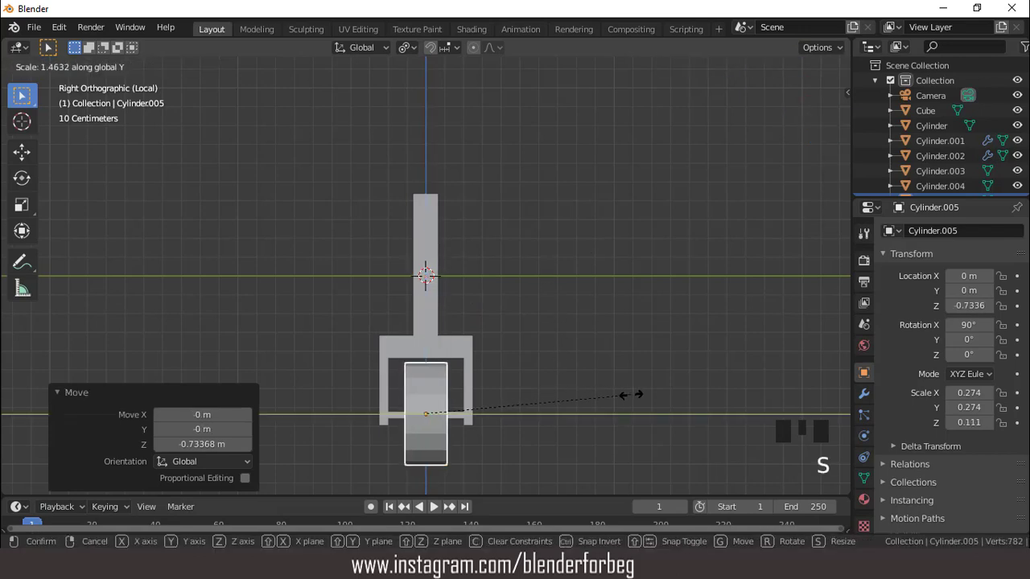
left_click(631, 395)
middle_click_drag(631, 394, 501, 349)
key("KP_3")
key("s")
key("y")
left_click(510, 341)
Inset both flat side faces of the wheel by about 0.31 m.
key("Tab")
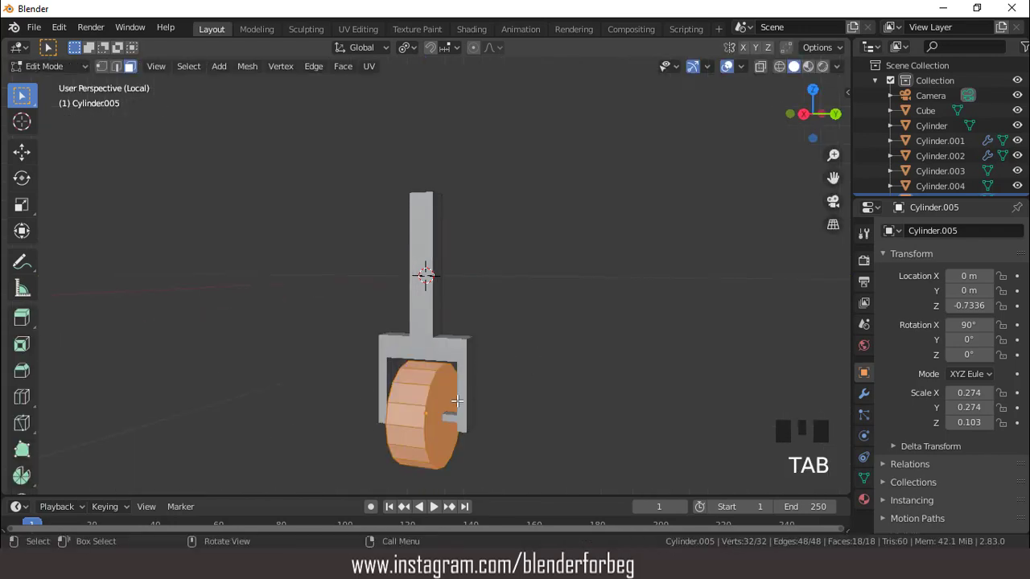
left_click(450, 398)
middle_click_drag(456, 398, 330, 419)
left_click(428, 404, "shift")
key("i")
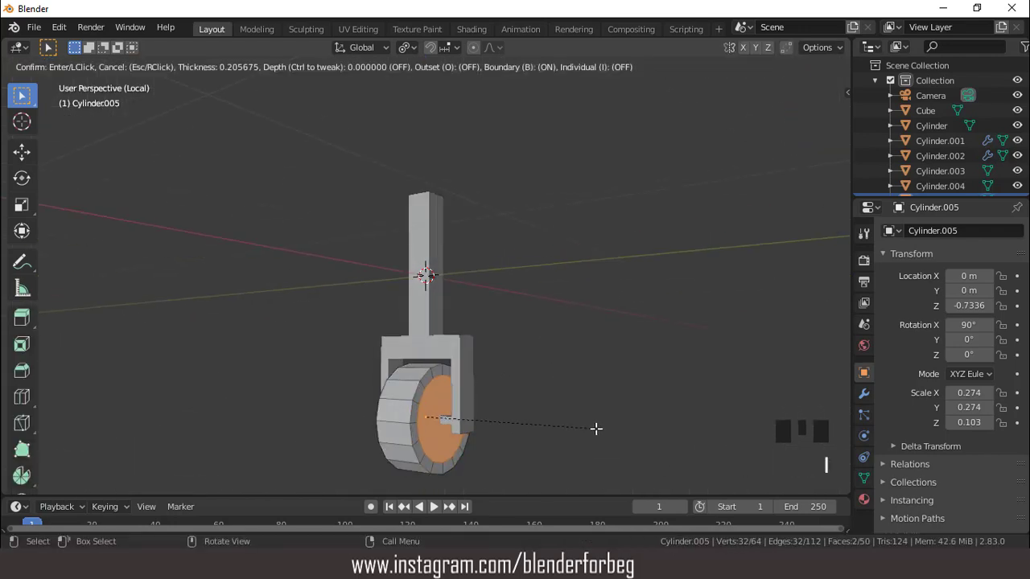
left_click(591, 425)
Set the pivot point to Median Point and scale the two inset wheel faces along Y by about 1.134.
left_click(407, 47)
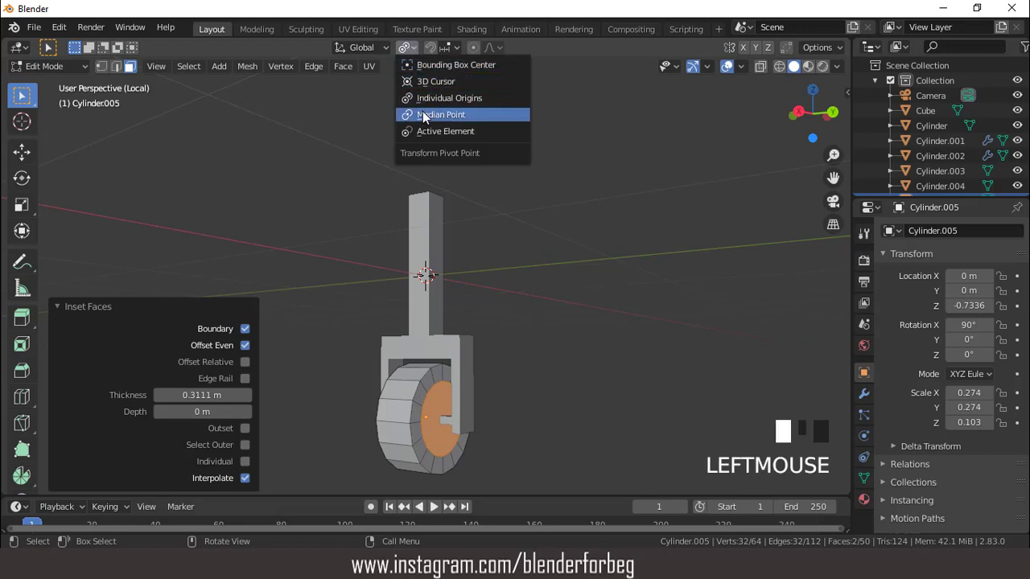
left_click(411, 115)
middle_click_drag(563, 313, 526, 290)
key("s")
key("y")
left_click(616, 321)
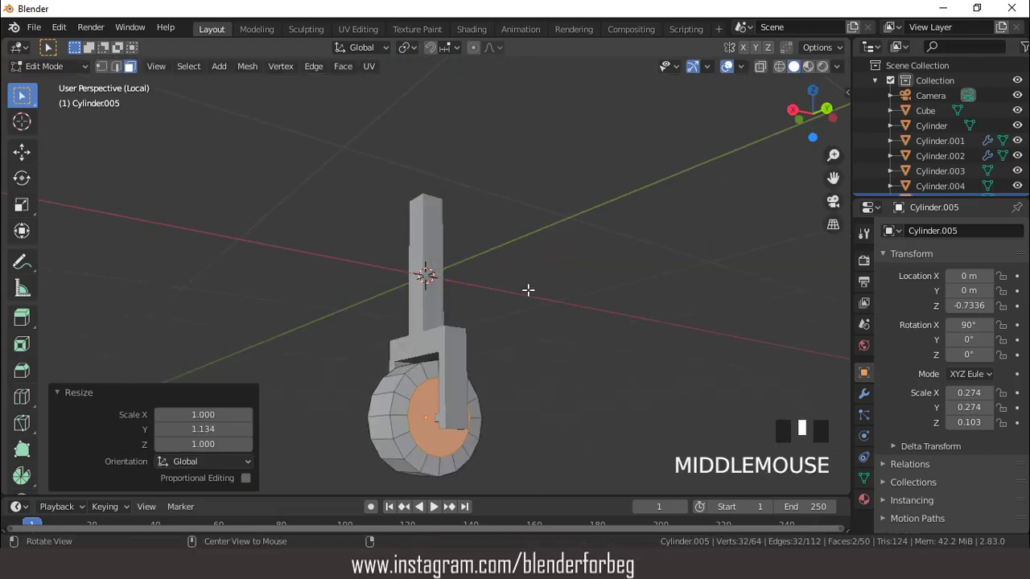
Inset the wheel's side faces again by about 0.21 m and set the pivot point to Individual Origins.
key("i")
left_click(604, 338)
left_click(407, 47)
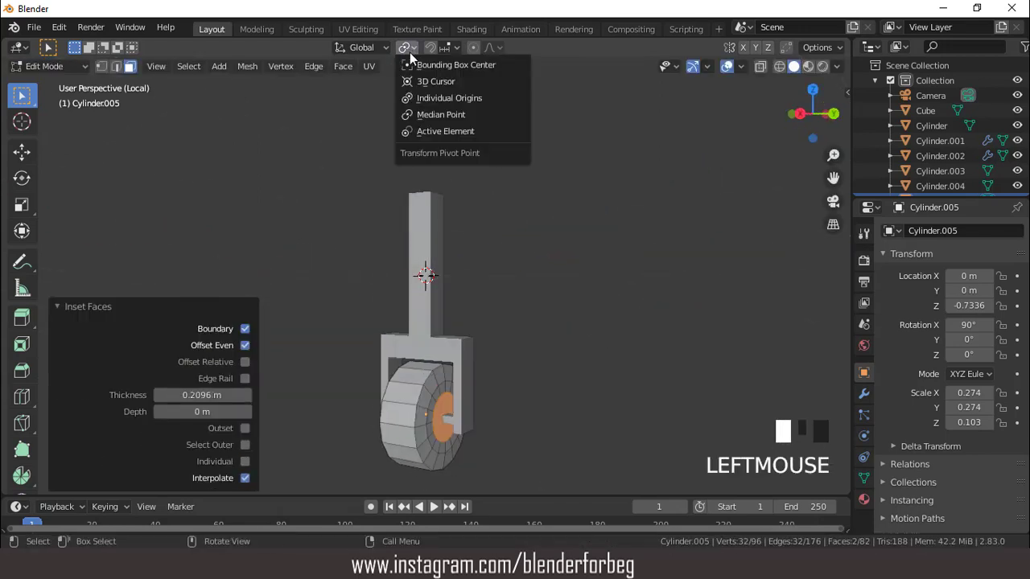
left_click(445, 96)
Extrude the wheel's two inner hub faces slightly and scale them down.
key("e")
left_click(512, 306)
key("s")
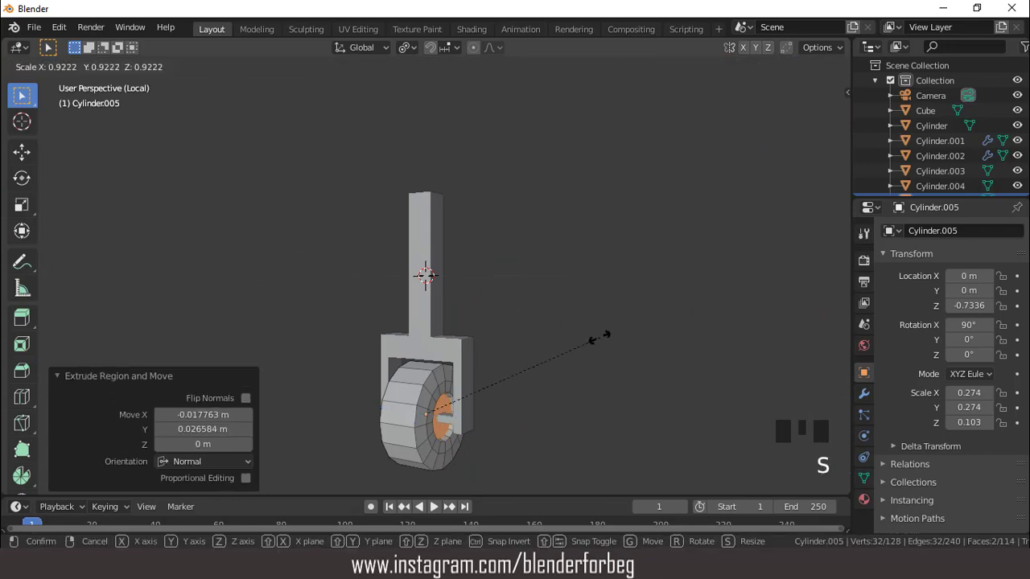
left_click(539, 311)
middle_click_drag(539, 310, 531, 317)
key("Tab")
Resize the selected axle faces of the landing gear fork in edit mode.
middle_click_drag(450, 245, 426, 232)
left_click(426, 232)
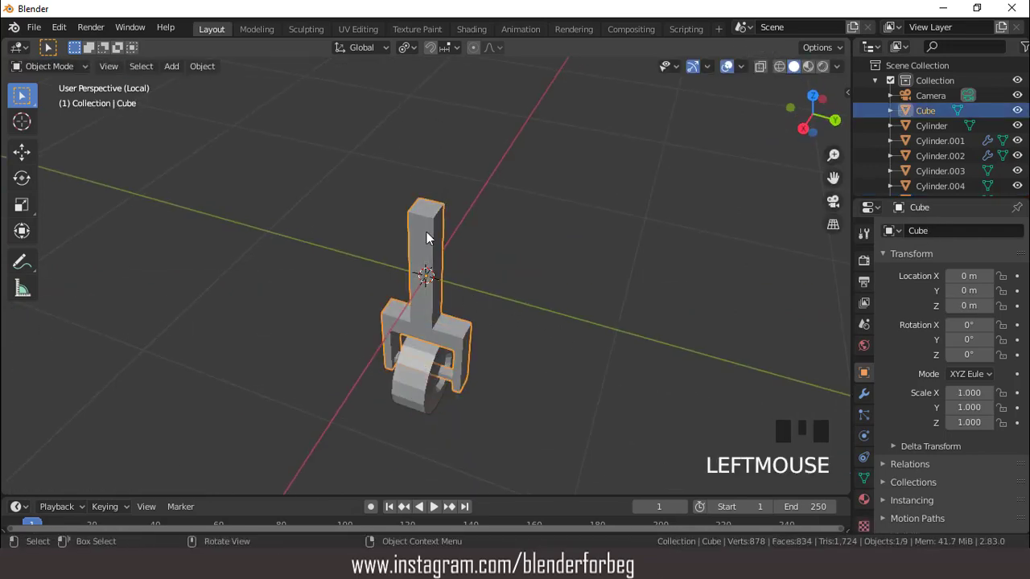
key("Tab")
key("s")
left_click(500, 250)
key("Tab")
Join the fork and the wheel into one object and exit local view to show the whole airplane.
middle_click_drag(501, 250, 418, 391)
left_click(421, 321, "shift")
key("ctrl+j")
scroll(519, 262, "down", 4)
key("KP_Divide")
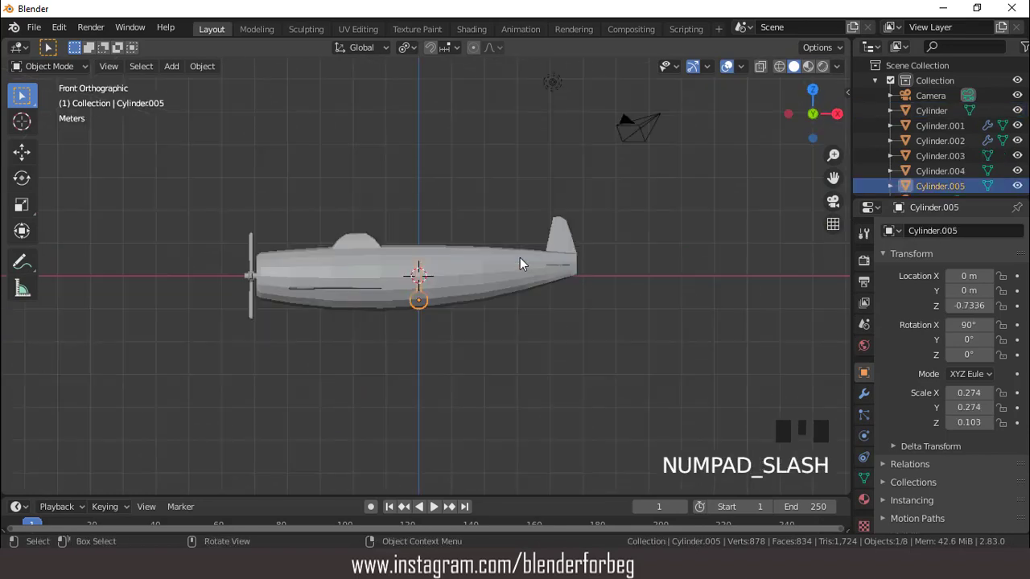
Move the wheel assembly about 4.43 m along X to the tail and scale it down to about 0.665.
scroll(512, 257, "up", 2)
key("g")
key("x")
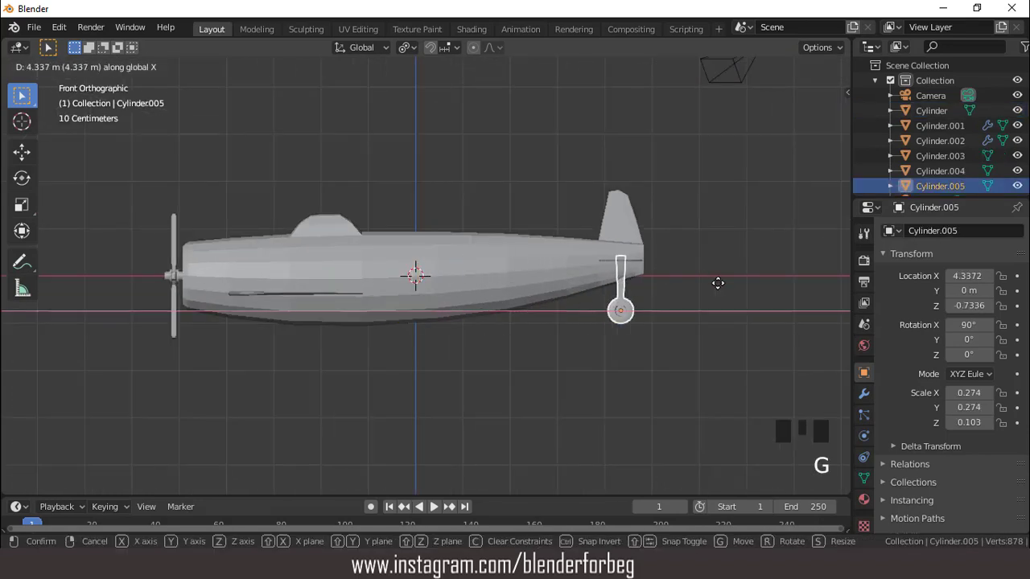
left_click(720, 287)
key("s")
left_click(675, 289)
scroll(674, 288, "up", 1)
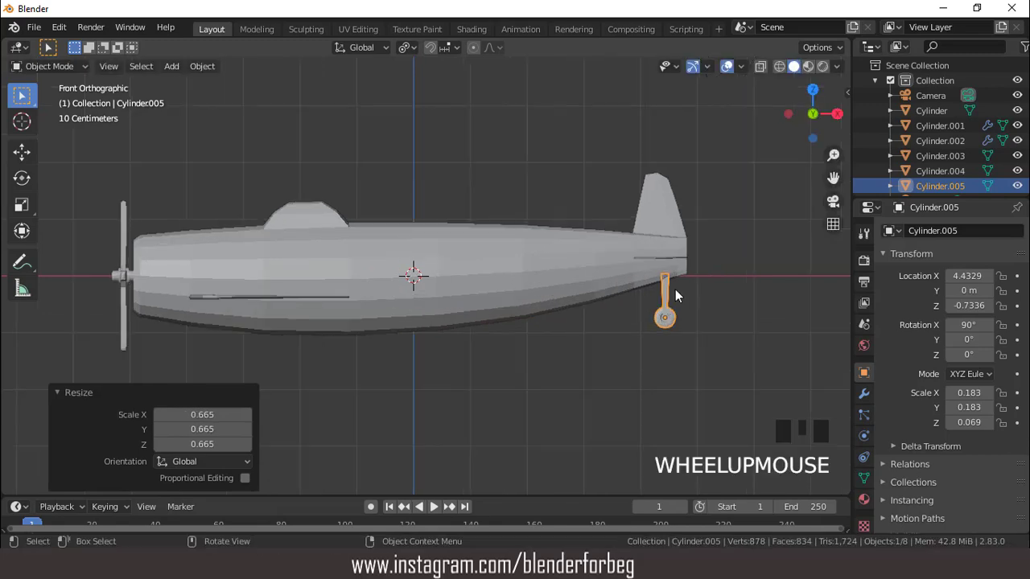
Raise the tail wheel assembly about 0.25 m along Z so its strut meets the rear fuselage.
key("KP_3")
scroll(606, 262, "up", 6)
key("g")
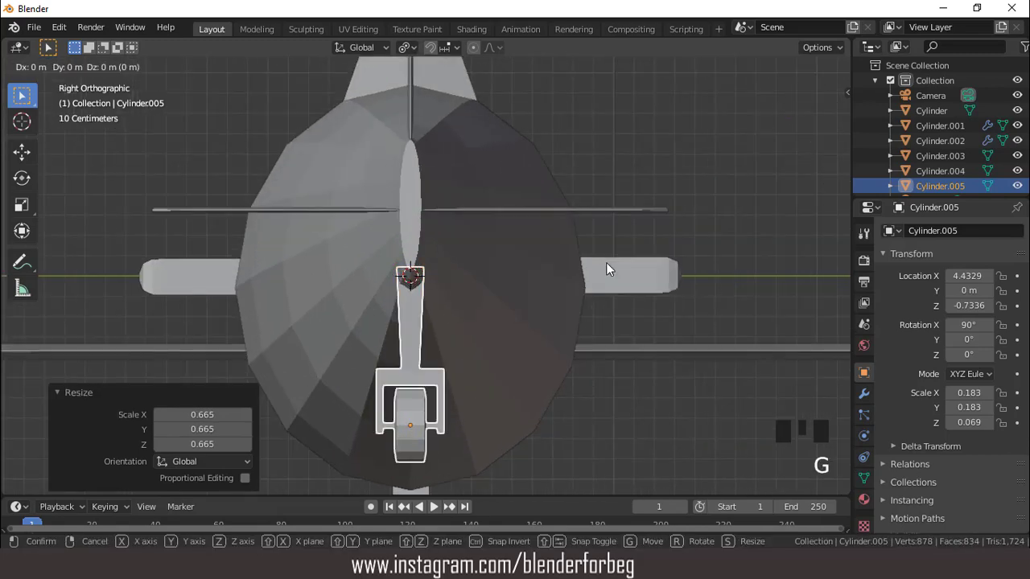
key("z")
left_click(610, 211)
middle_click_drag(610, 211, 509, 233)
key("KP_7")
key("KP_1")
scroll(525, 246, "down", 3)
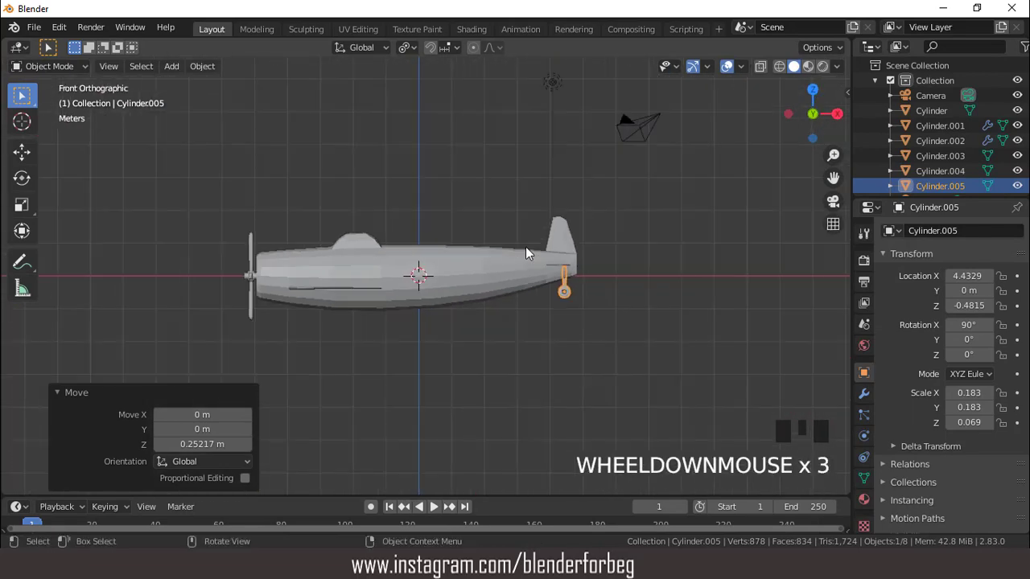
Duplicate the tail wheel assembly about 7.14 m forward along X and shift the copy about -1.81 m along Y under the wing.
key("shift+d")
key("x")
left_click(292, 246)
key("KP_7")
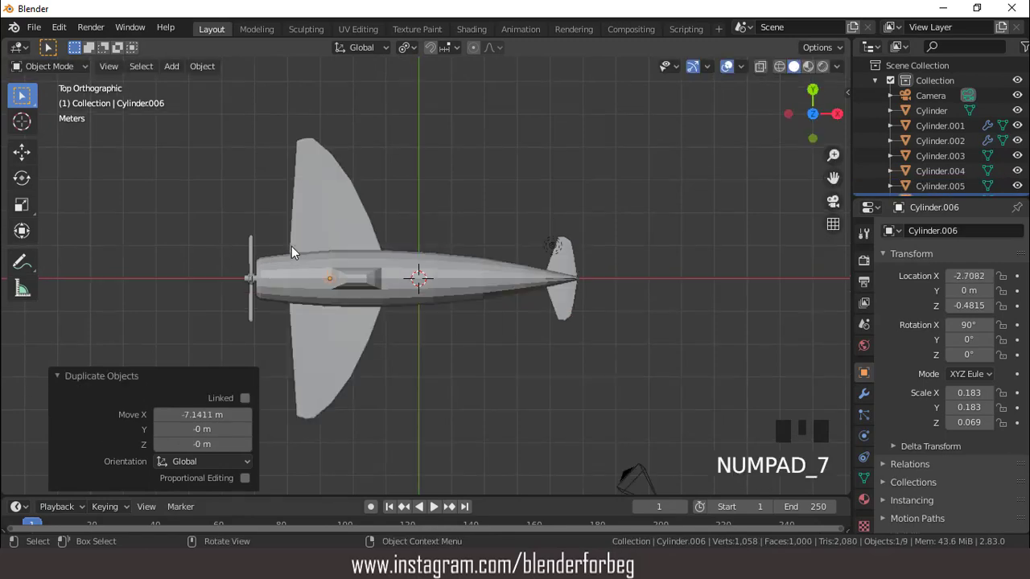
key("g")
key("y")
left_click(294, 306)
key("ctrl+KP_3")
Lower the copied wheel assembly about 0.71 m along Z and scale it up by about 1.52.
scroll(518, 307, "up", 2)
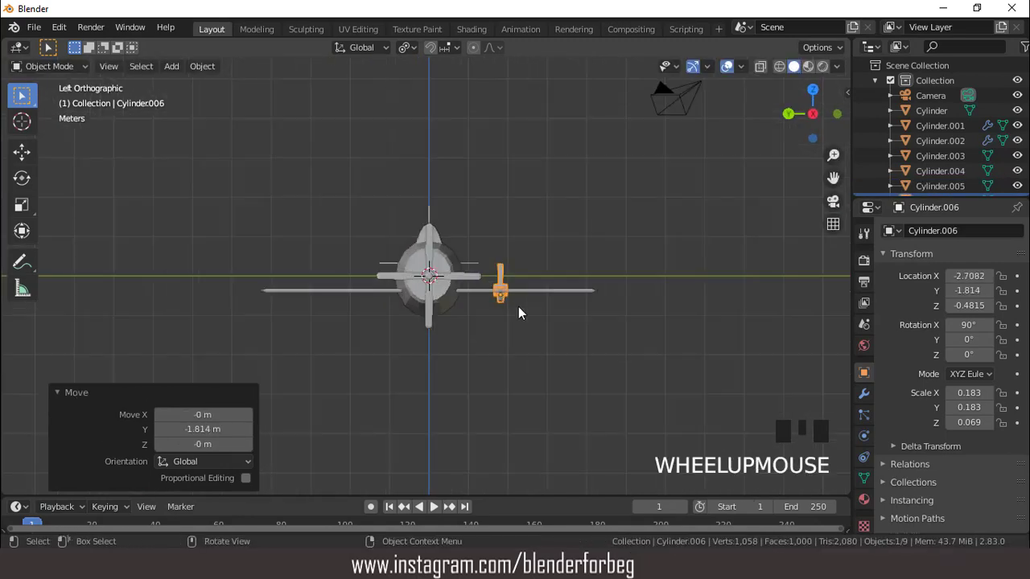
key("g")
key("z")
left_click(589, 334)
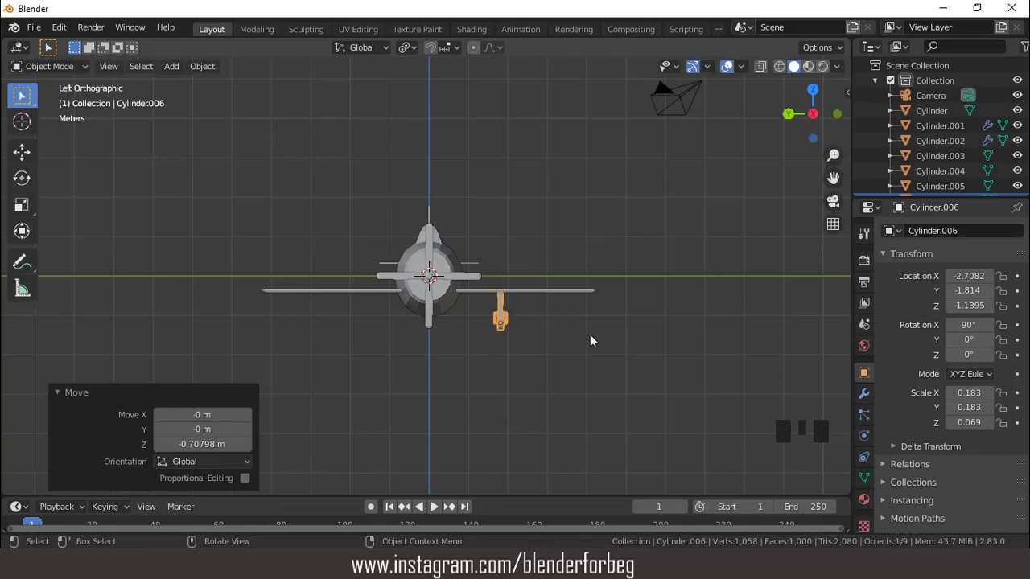
key("s")
left_click(628, 358)
Try lowering the enlarged wheel assembly about 0.38 m along Z and undo the move.
key("g")
key("z")
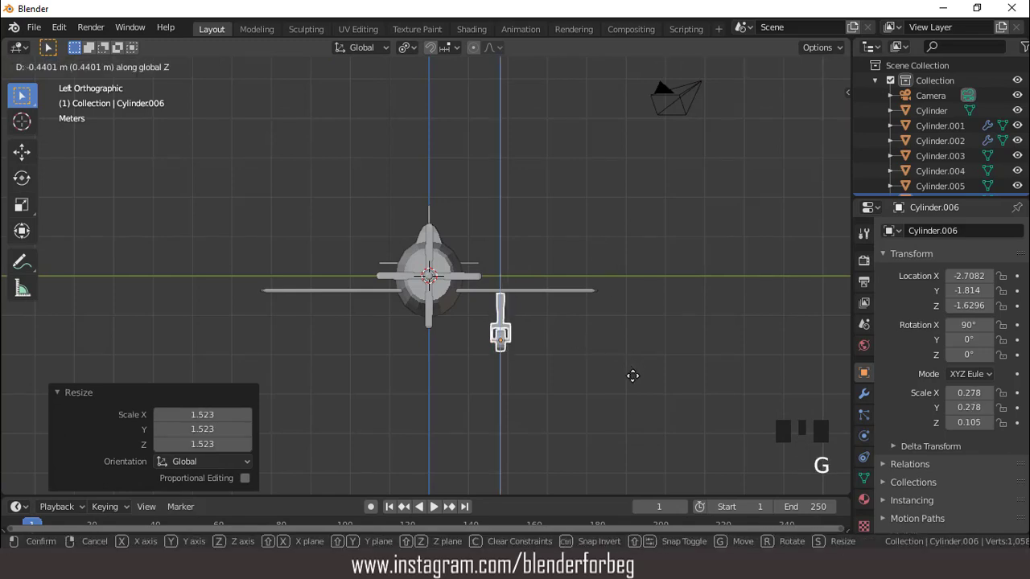
left_click(632, 373)
middle_click_drag(575, 341, 502, 320)
scroll(500, 317, "up", 3)
scroll(500, 311, "down", 3)
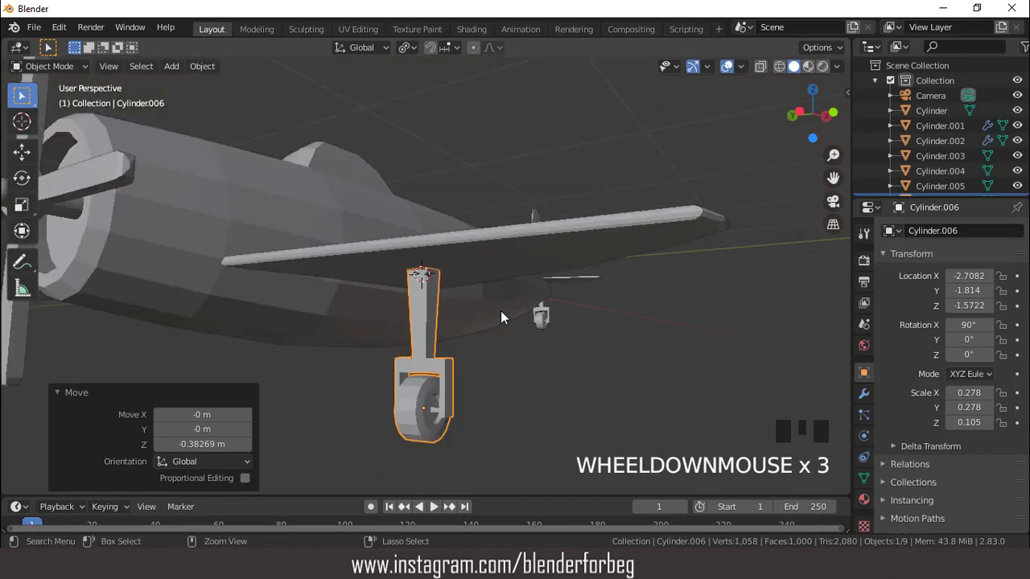
key("ctrl+KP_3")
key("ctrl+z")
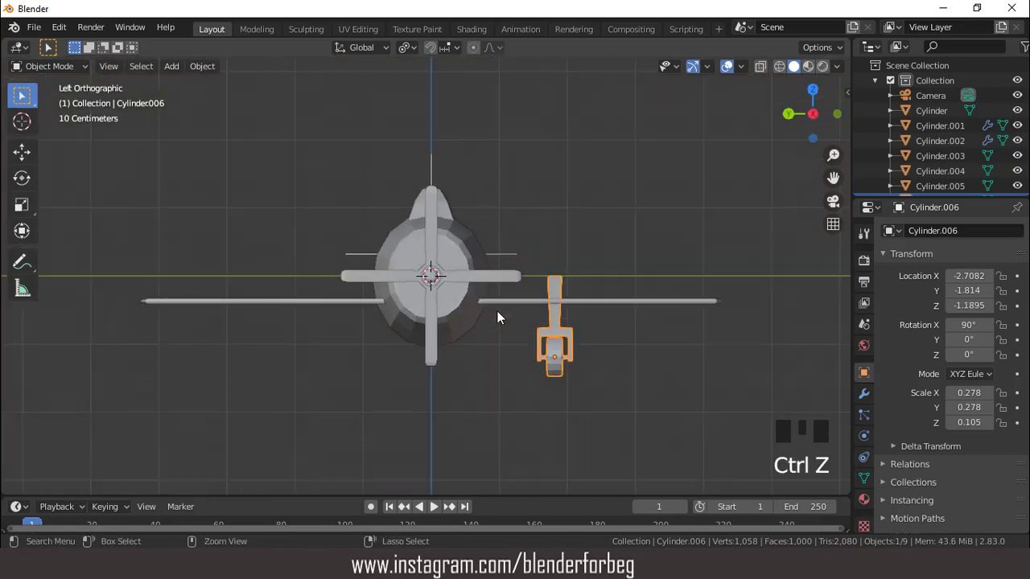
Lower the front wheel assembly about 0.376 m along Z to the wing's underside and apply its location, rotation and scale.
key("g")
key("z")
left_click(606, 275)
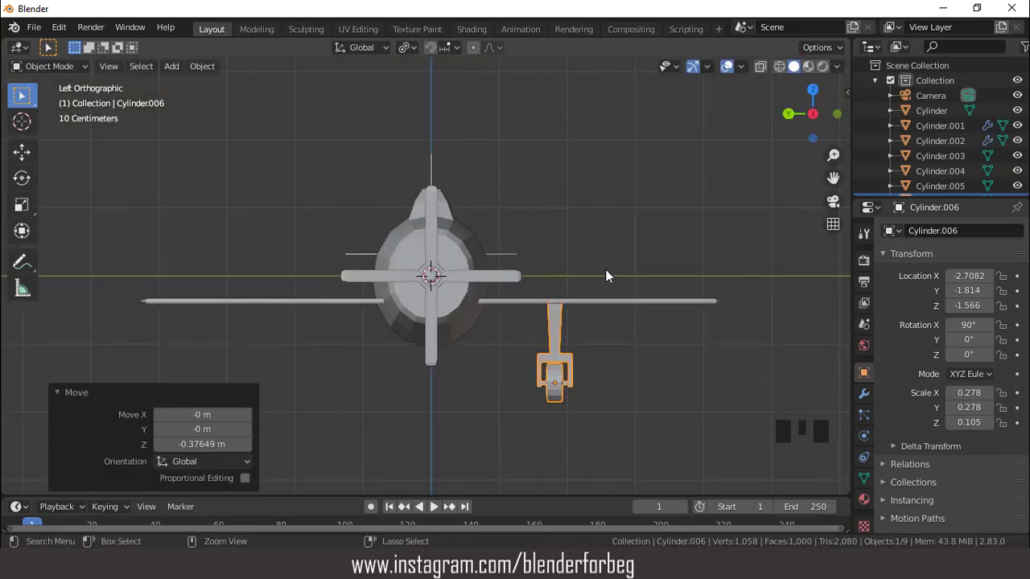
key("ctrl+a")
left_click(606, 270)
Add a Mirror modifier to the front wheel assembly, mirroring across Y instead of X.
left_click(863, 393)
left_click(893, 230)
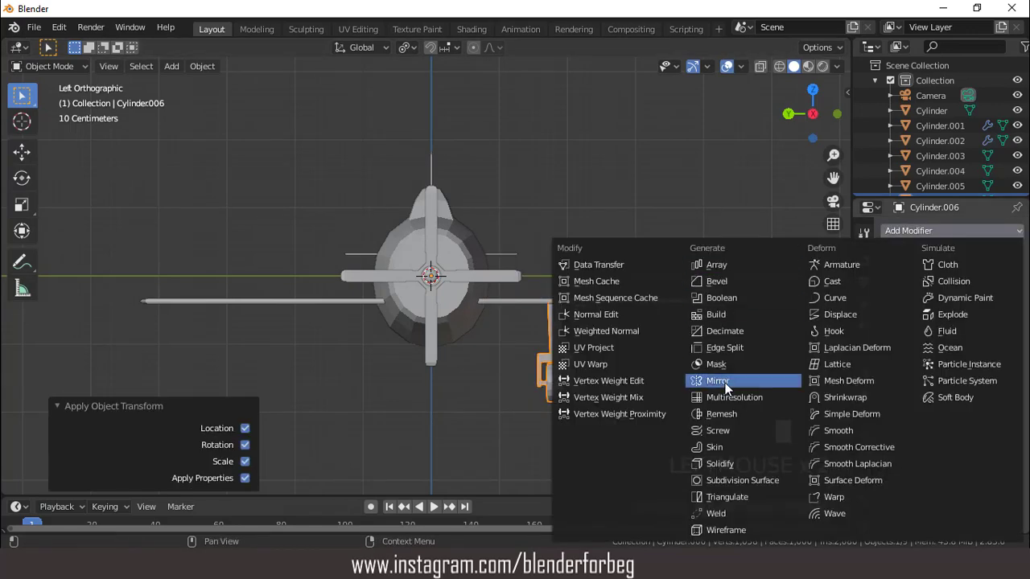
left_click(726, 387)
left_click(891, 312)
left_click(890, 330)
Examine the placement of the mirrored front landing gear from the top, front, sides and in perspective.
scroll(702, 273, "up", 1)
middle_click_drag(702, 273, 542, 271)
key("KP_7")
scroll(535, 271, "down", 2)
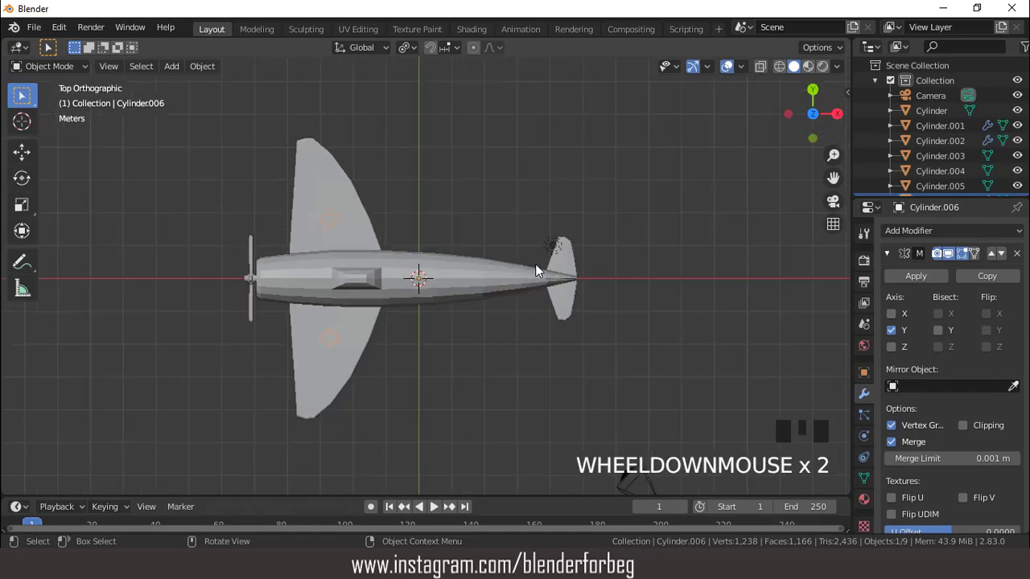
key("KP_1")
key("ctrl+KP_3")
scroll(520, 245, "up", 2)
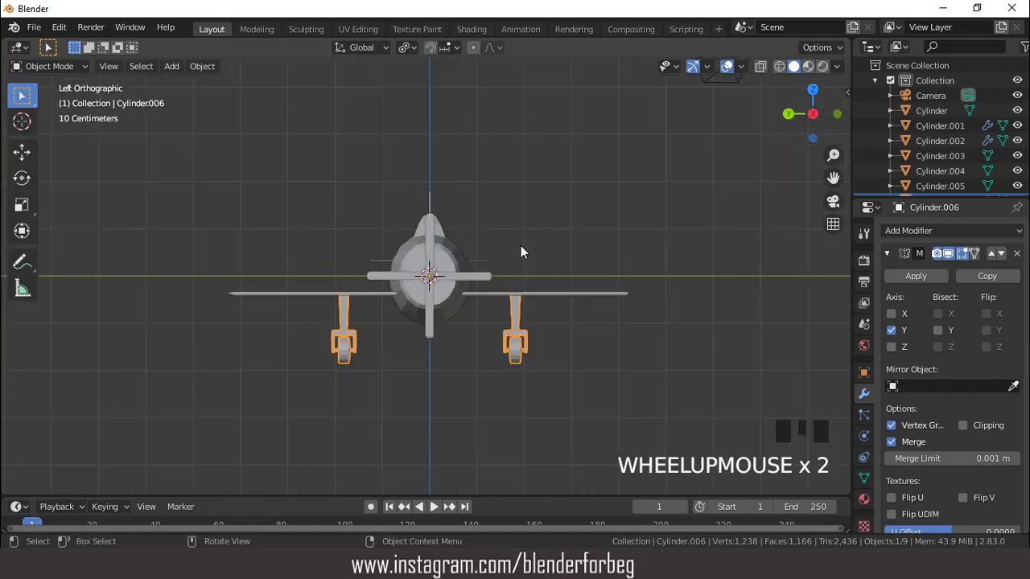
key("KP_3")
mouse_move(520, 249)
middle_mouse_down()
mouse_move(511, 249)
mouse_move(569, 260)
mouse_move(532, 238)
middle_mouse_up()
scroll(568, 260, "up", 3)
Switch the viewport to material preview and give the fuselage a new material named G.
left_click(432, 259)
key("KP_1")
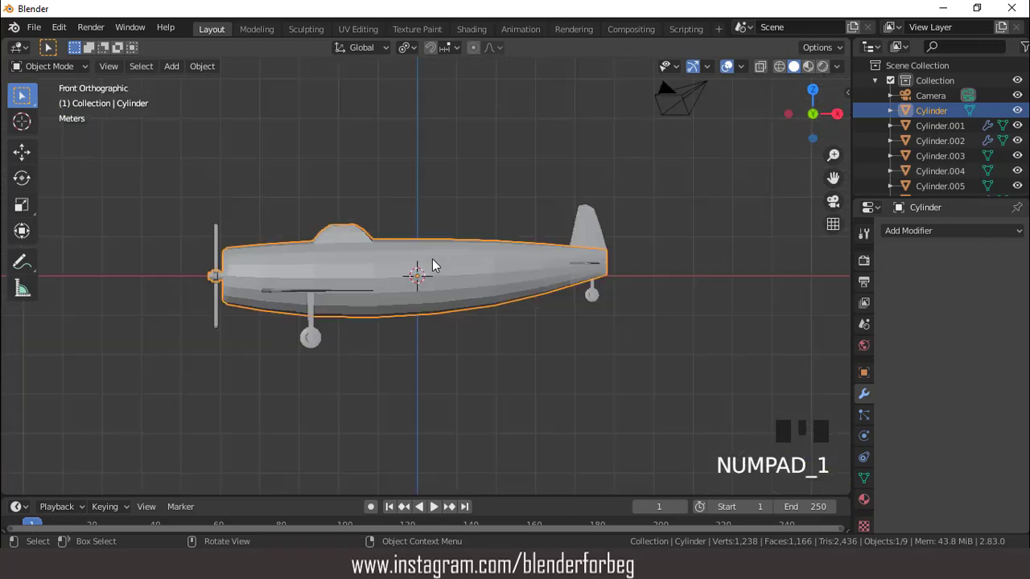
left_click(807, 67)
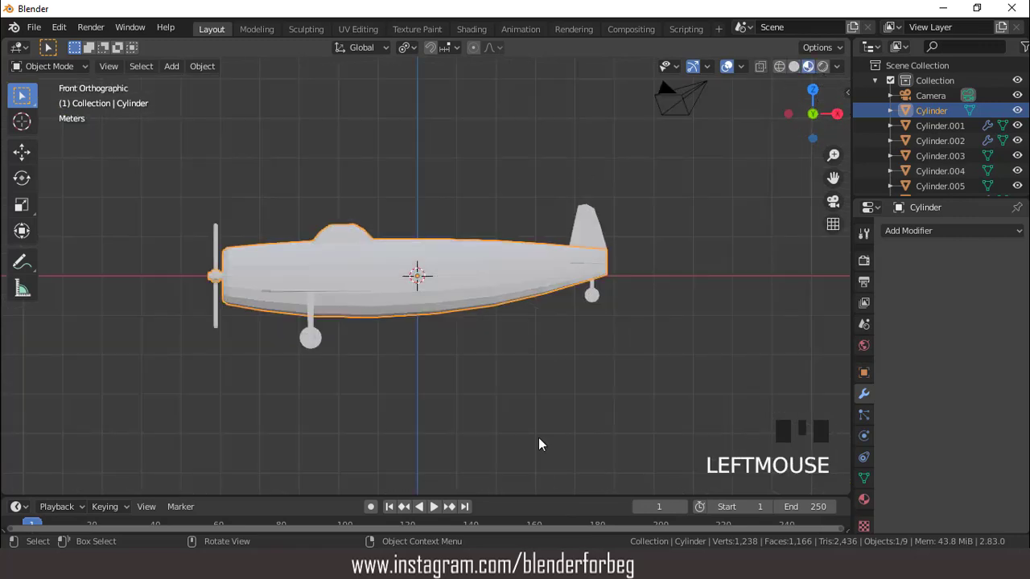
left_click(863, 498)
left_click(966, 294)
double_click(926, 235)
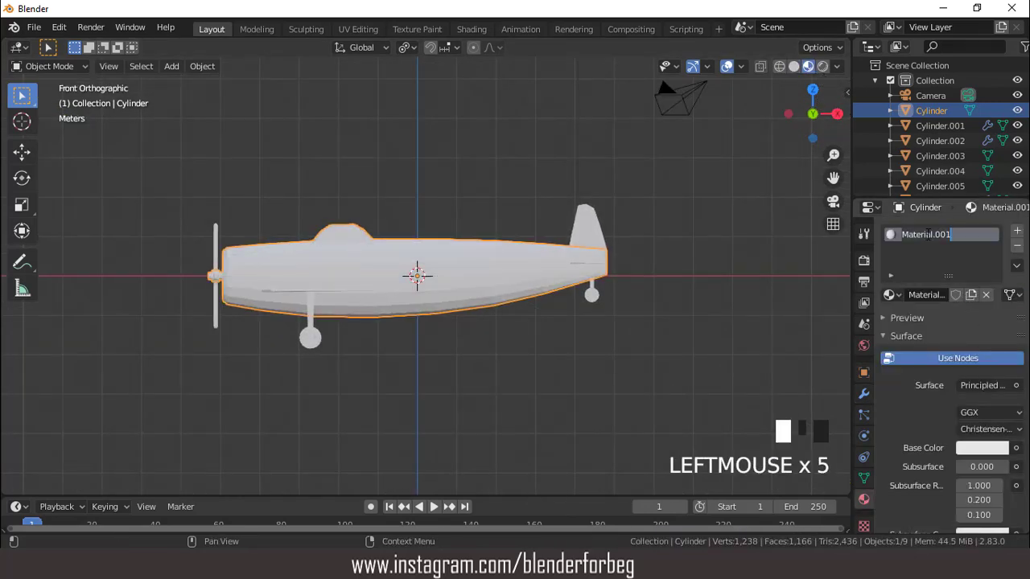
Set material G's base color to bright green and its Metallic value to about 0.389.
left_click(981, 448)
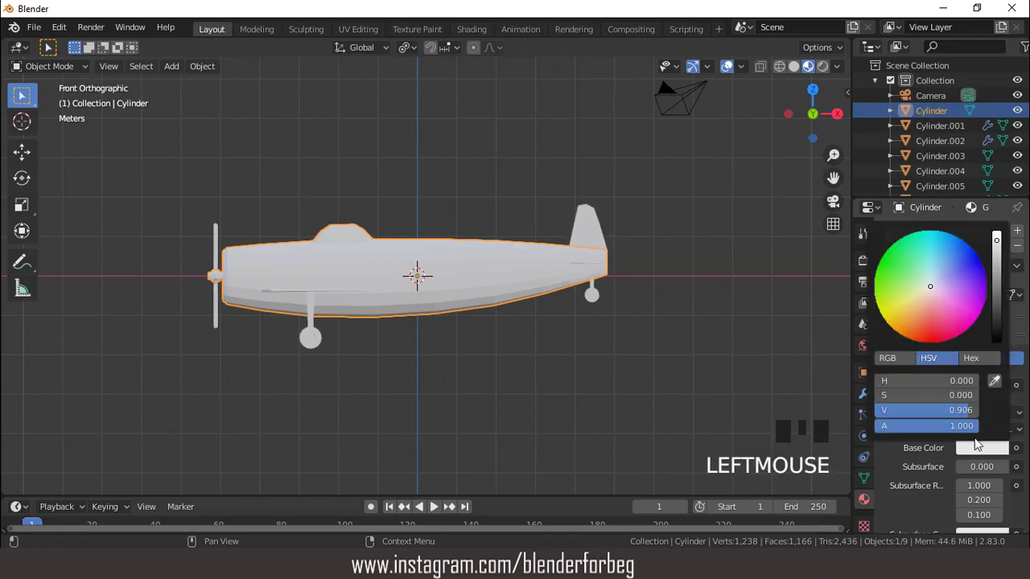
left_click(916, 291)
scroll(925, 487, "down", 3)
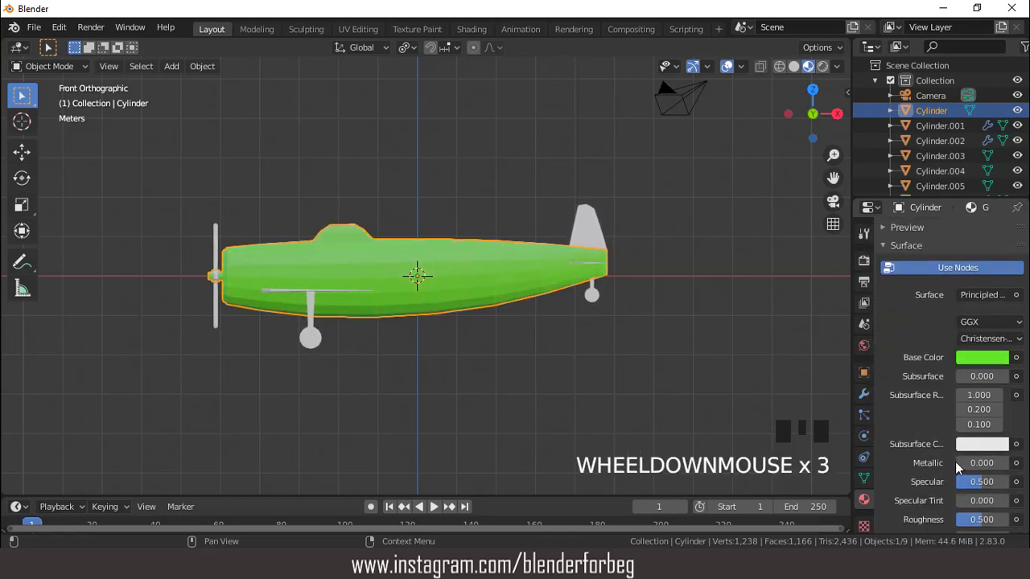
left_click(957, 463)
left_click_drag(958, 463, 978, 463)
Darken material G's base color to a deeper green with a brightness value of about 0.48.
middle_click_drag(451, 193, 532, 250)
left_click(974, 357)
left_click_drag(994, 172, 996, 195)
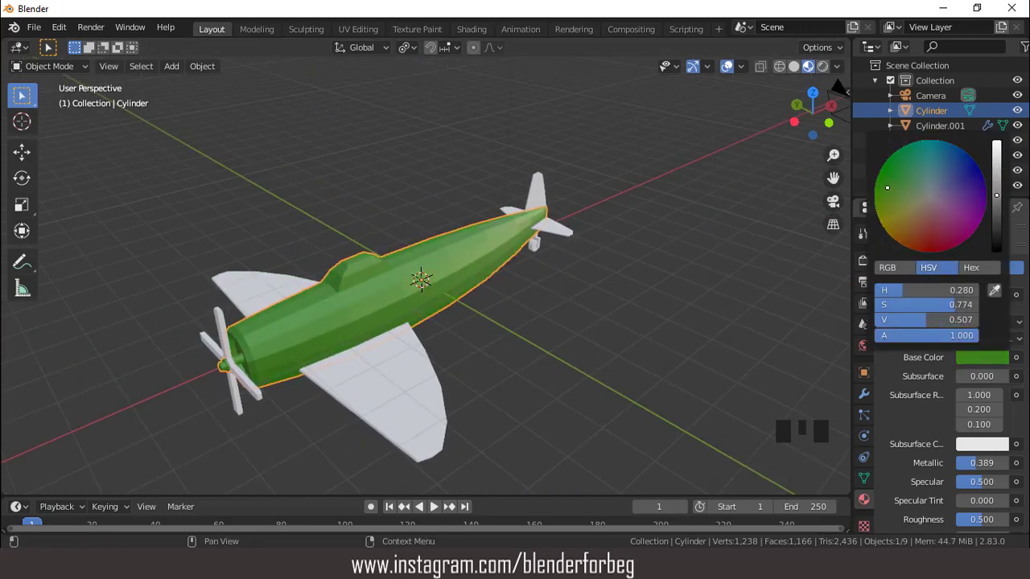
scroll(569, 256, "up", 3)
middle_click_drag(569, 256, 809, 294)
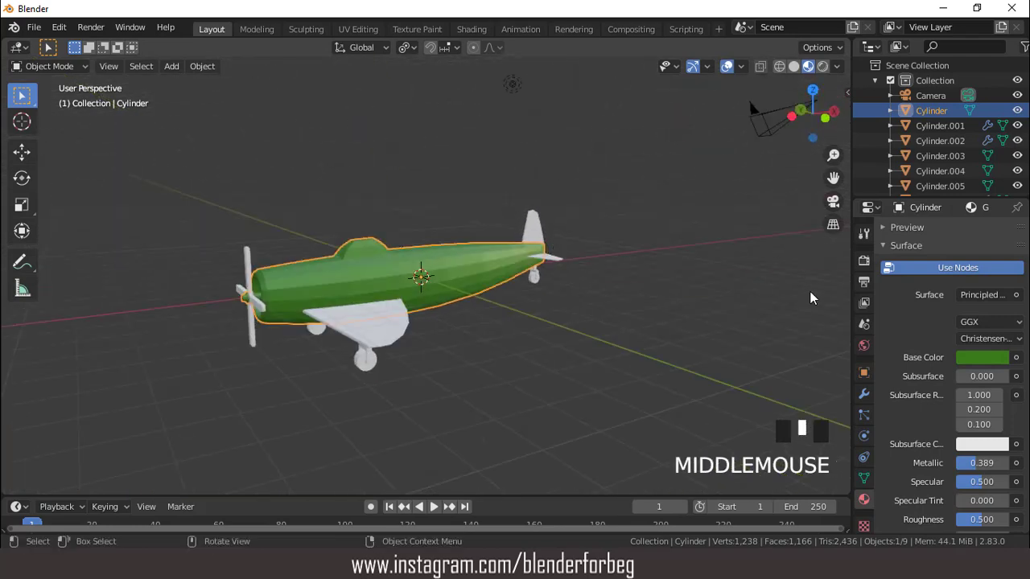
Add a second fuselage material as a copy of G, name it R and set its base color to red.
scroll(989, 248, "up", 7)
left_click(1017, 231)
left_click(964, 325)
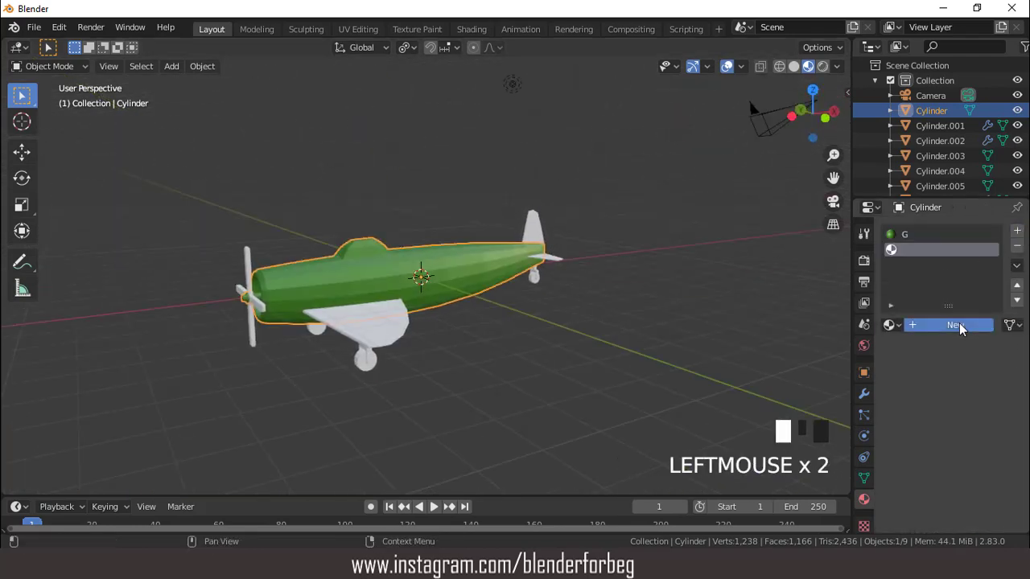
left_click(891, 325)
left_click(741, 348)
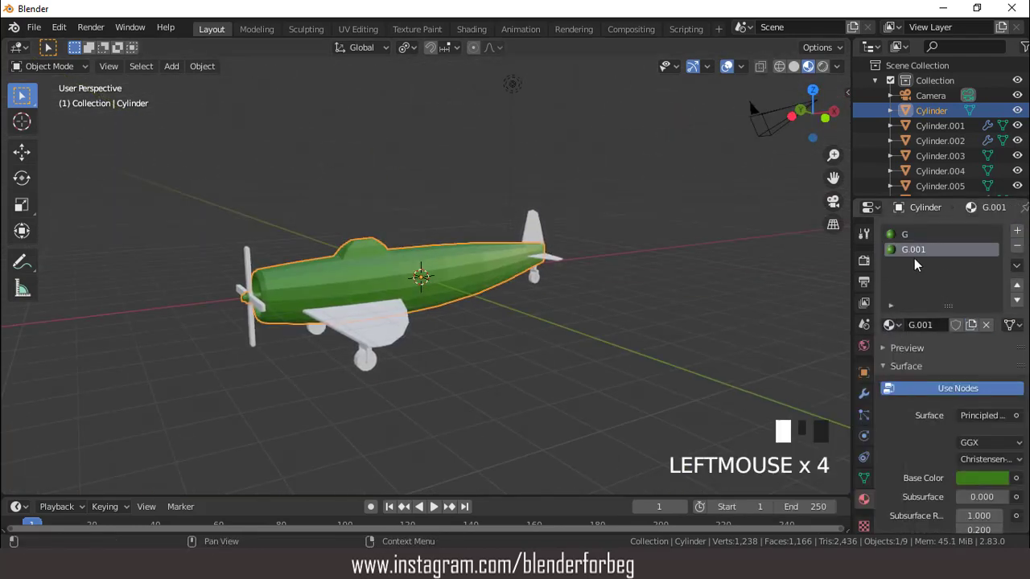
left_click(981, 478)
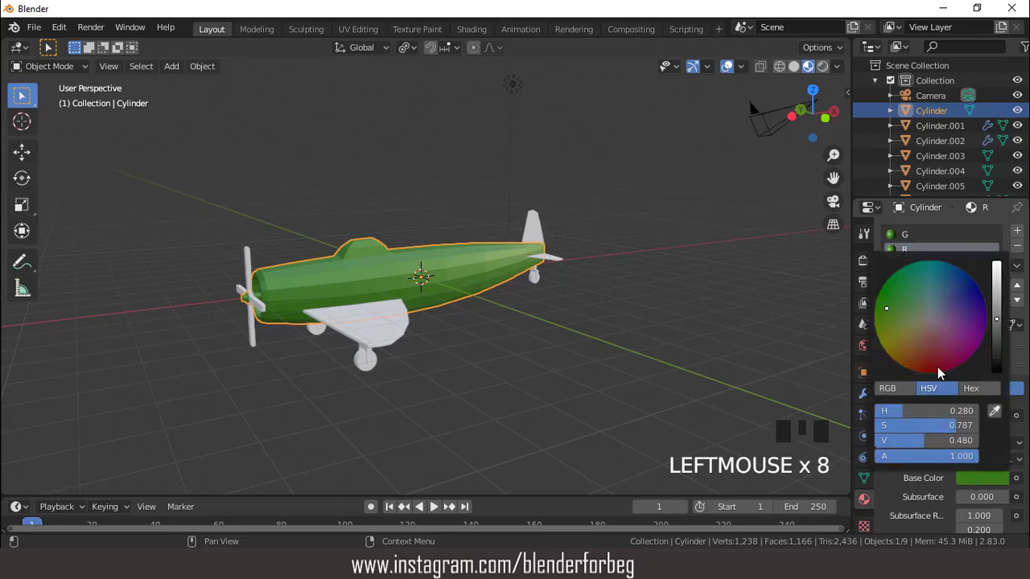
left_click(928, 363)
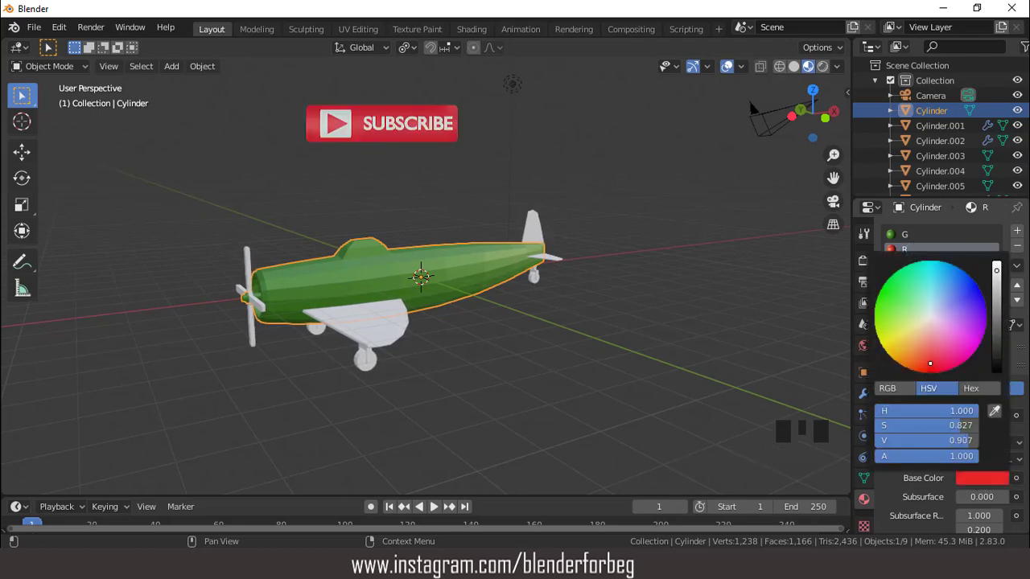
Add a third fuselage material as a copy of G, set its base color to light grey and name it M.
left_click(1017, 231)
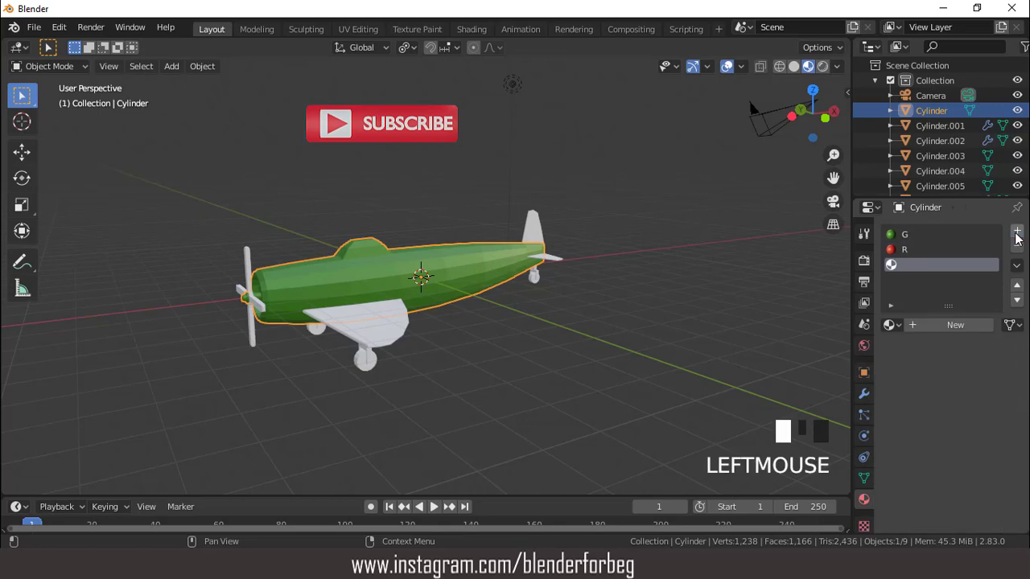
left_click(957, 324)
left_click(893, 325)
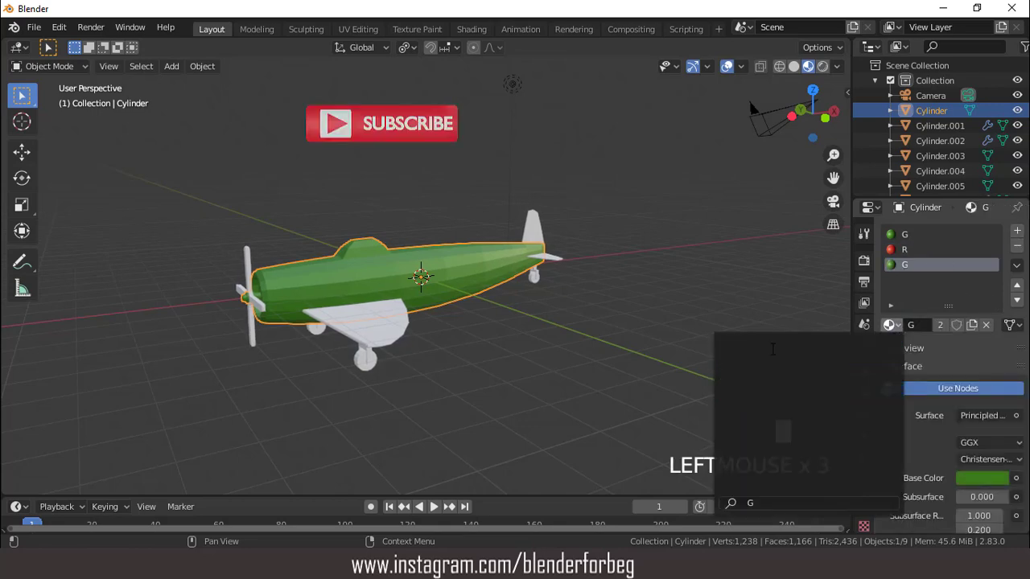
left_click(844, 348)
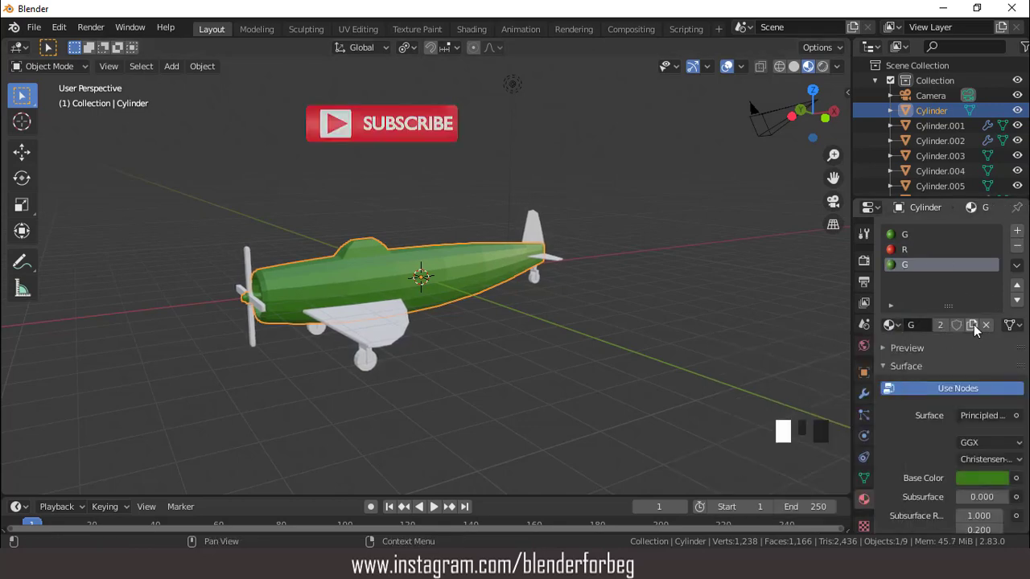
left_click(980, 478)
left_click_drag(995, 322, 996, 277)
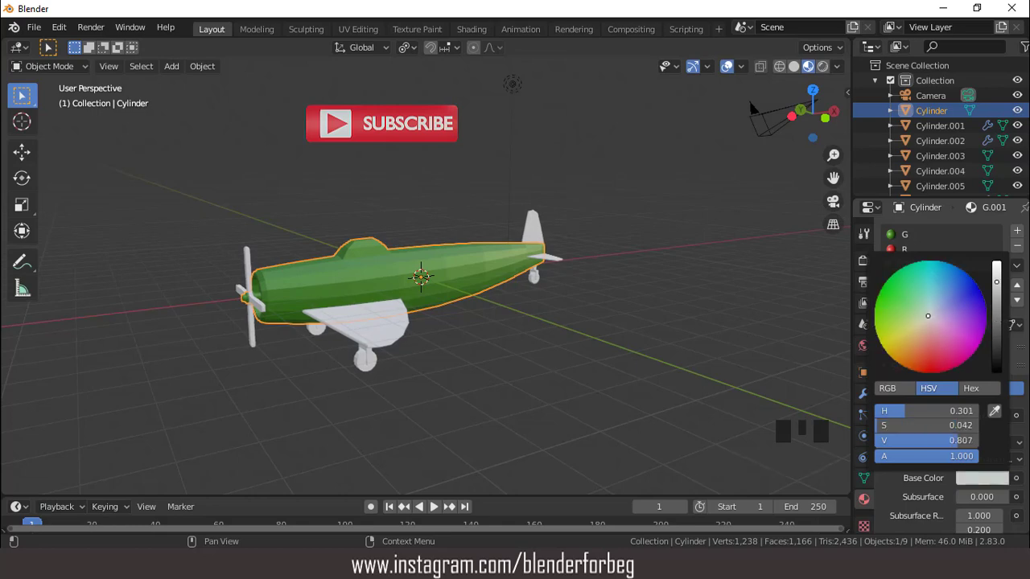
left_click(917, 264)
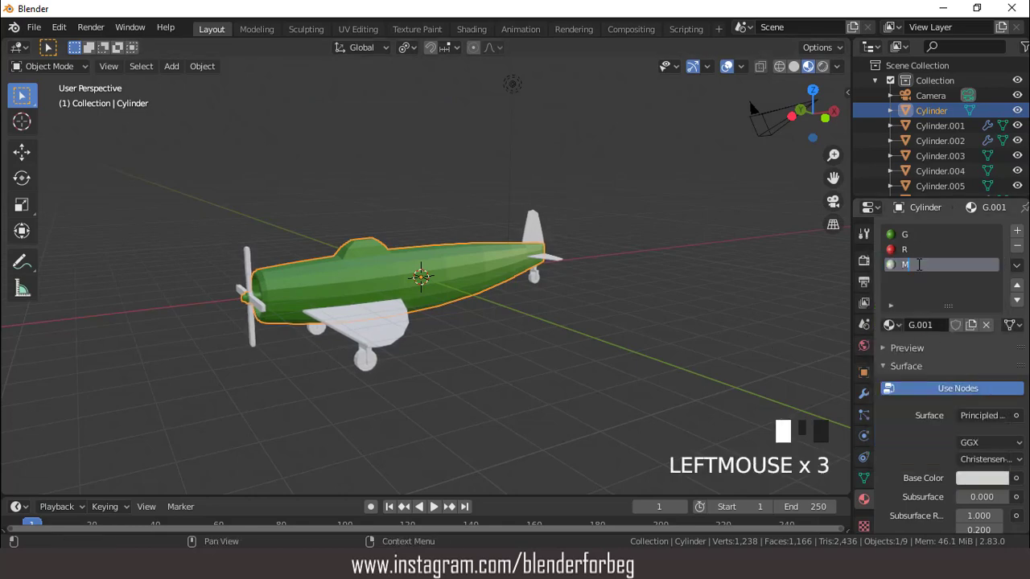
Add a fourth fuselage material as a copy of G, name it B and set its base color to black.
left_click(1017, 232)
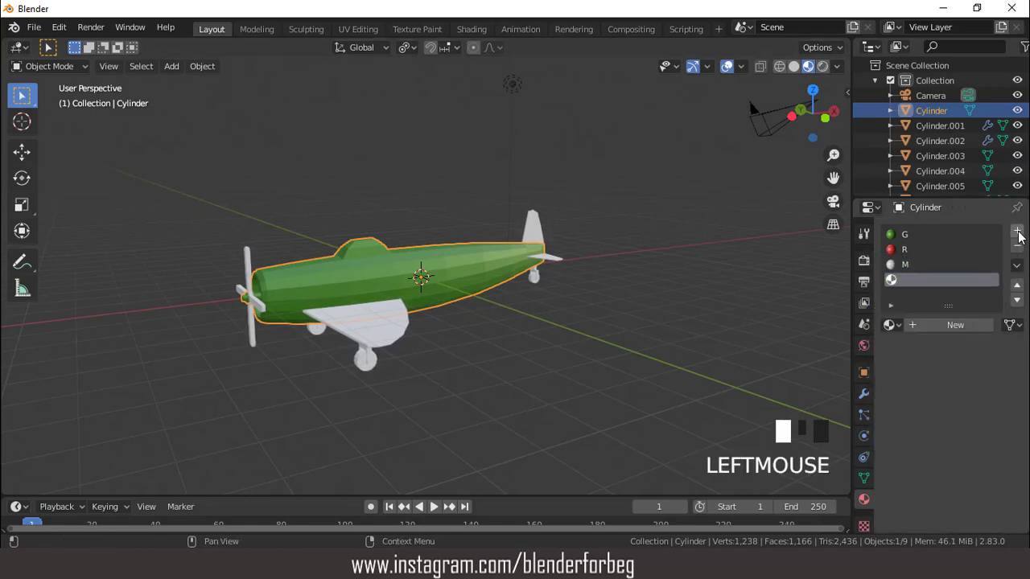
left_click(958, 324)
left_click(891, 324)
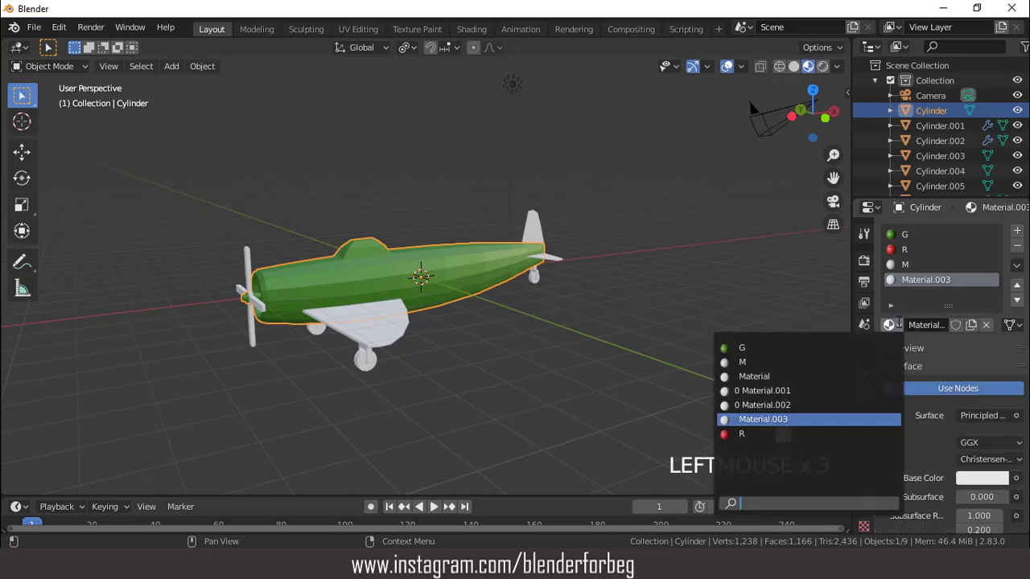
left_click(772, 348)
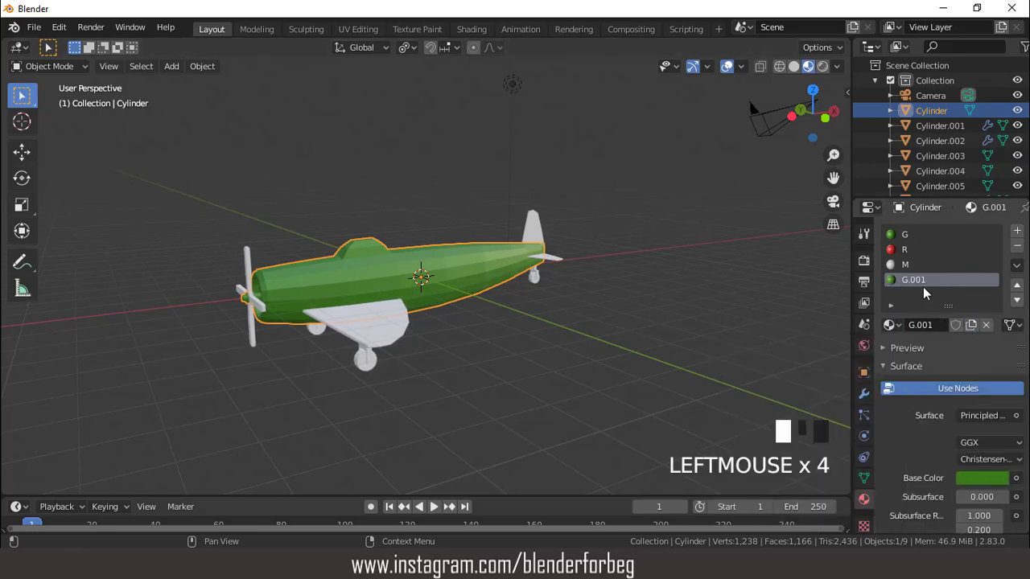
left_click(972, 480)
scroll(945, 325, "down", 10)
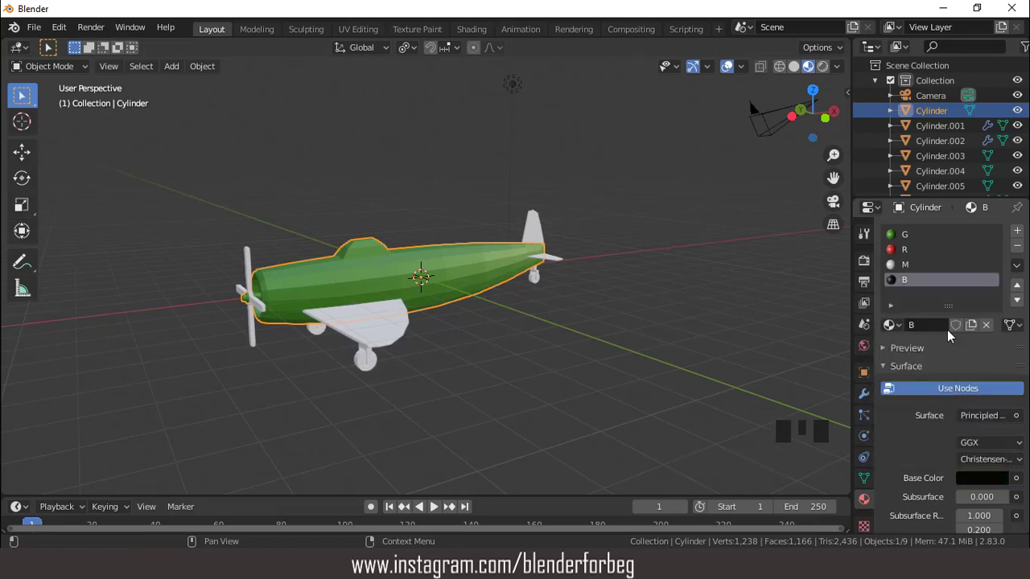
Add a fifth, new material to the fuselage and name it TRNM.
left_click(1017, 230)
left_click(949, 325)
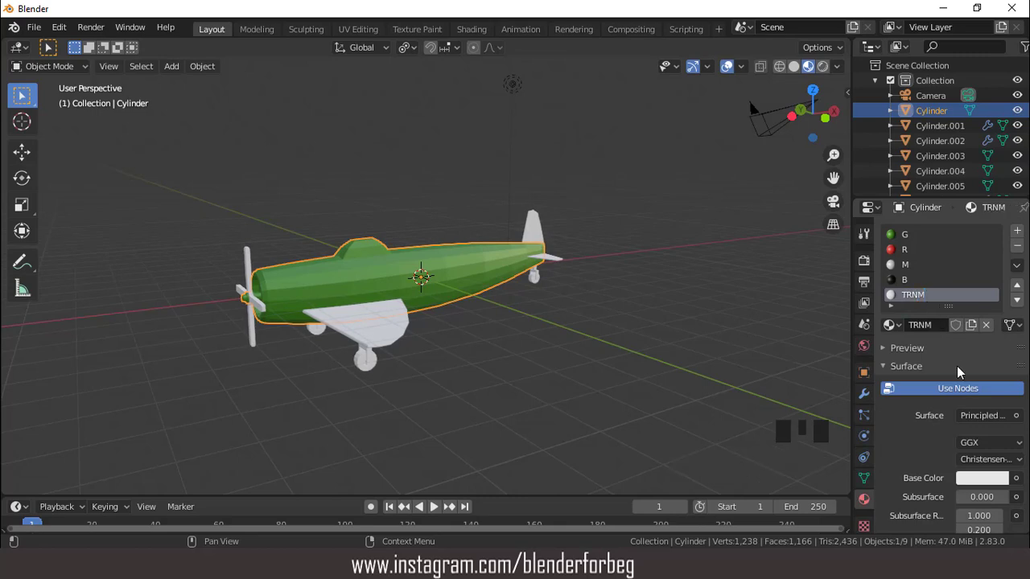
Add two centered edge loops around the fuselage just behind the nose with Loop Cut.
scroll(409, 248, "up", 4)
scroll(418, 259, "down", 4)
middle_click_drag(418, 259, 449, 253)
key("KP_1")
scroll(428, 262, "up", 3)
key("Tab")
scroll(428, 261, "up", 2)
scroll(429, 261, "down", 3)
key("KP_1")
key("ctrl+r")
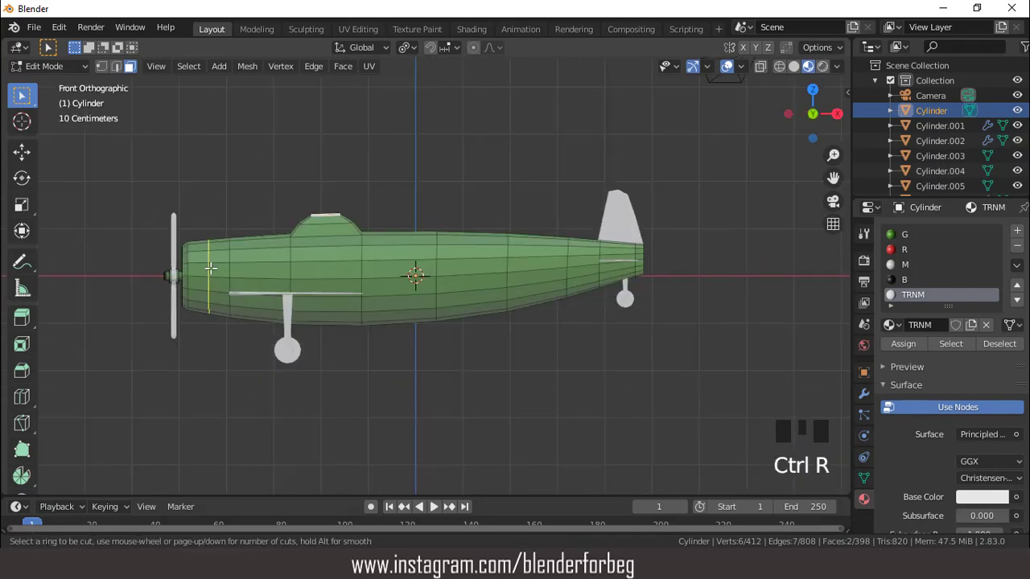
scroll(210, 268, "up", 1)
left_click(210, 268)
right_click(209, 268)
middle_click_drag(210, 267, 241, 269)
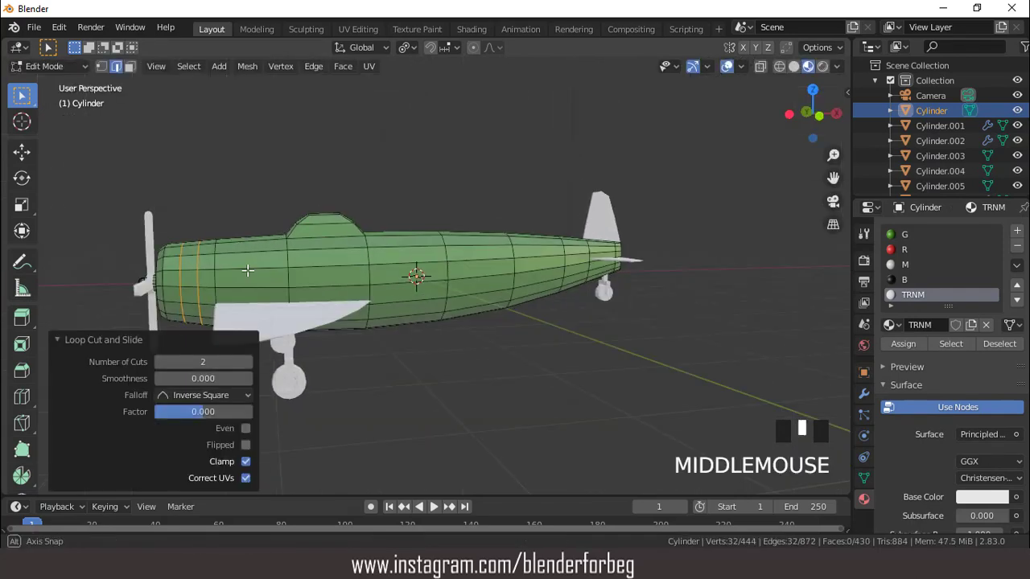
Assign material M to the ring of fuselage faces between the two new edge loops.
key("KP_1")
key("ctrl+KP_4")
key("ctrl+KP_4")
key("ctrl+KP_4")
key("ctrl+KP_4")
key("ctrl+KP_4")
key("ctrl+KP_4")
key("ctrl+KP_4")
key("ctrl+KP_4")
key("3")
triple_click(329, 273)
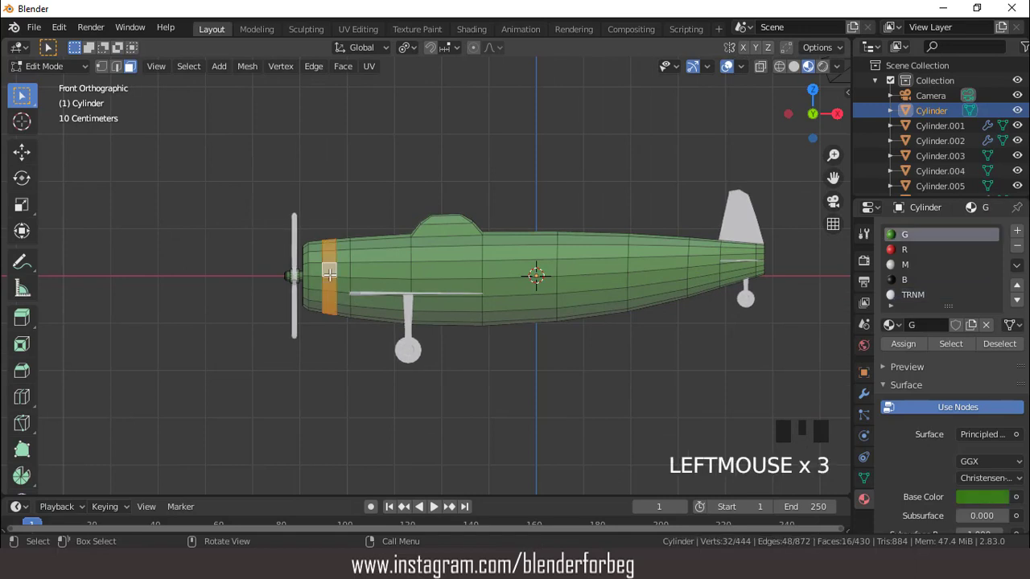
left_click(904, 264)
left_click(903, 343)
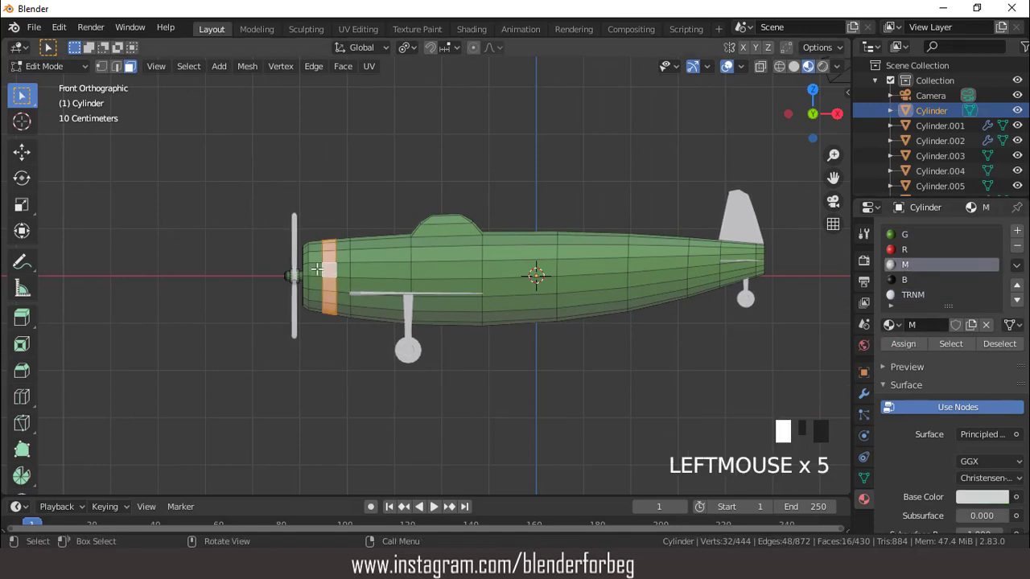
Assign material R to the ring of fuselage faces directly in front of the light grey nose band.
left_click(318, 265, "alt")
left_click(316, 266, "alt")
left_click(904, 250)
left_click(902, 344)
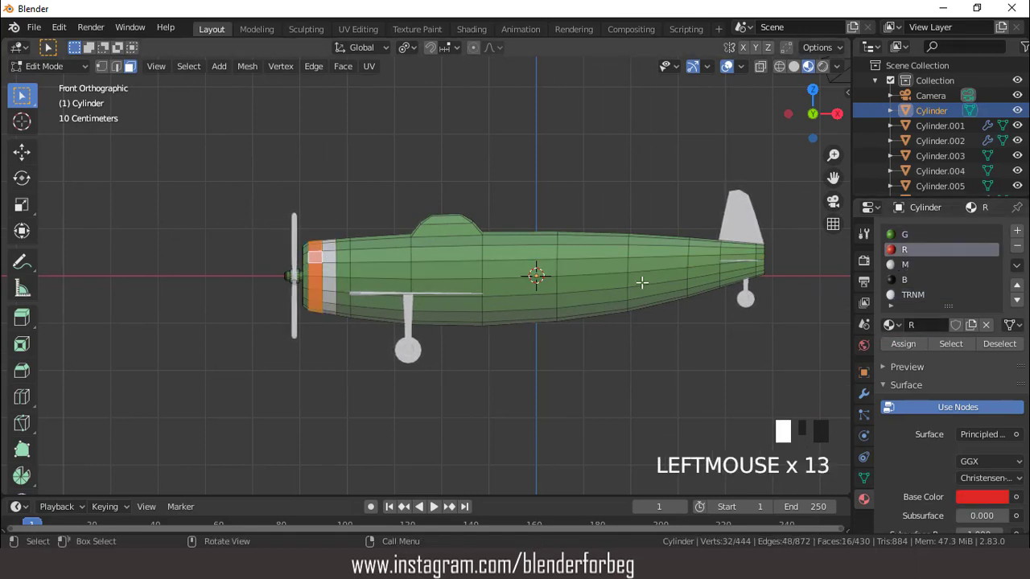
scroll(611, 277, "down", 3)
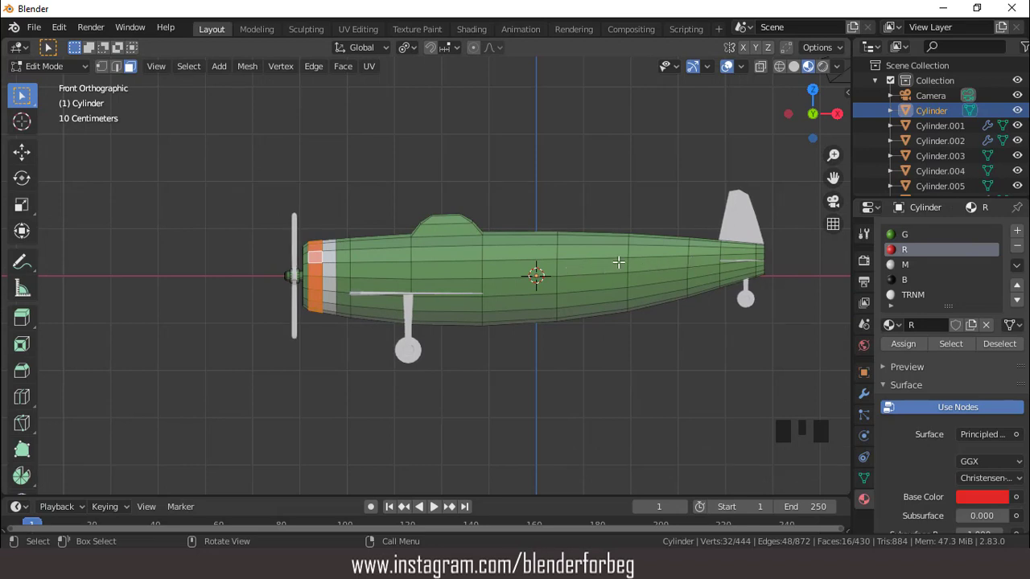
Add a centered edge loop behind the fuselage middle and bevel the neighboring loops on both sides by 0.174 m with 1 segment.
key("ctrl+r")
left_click(610, 257)
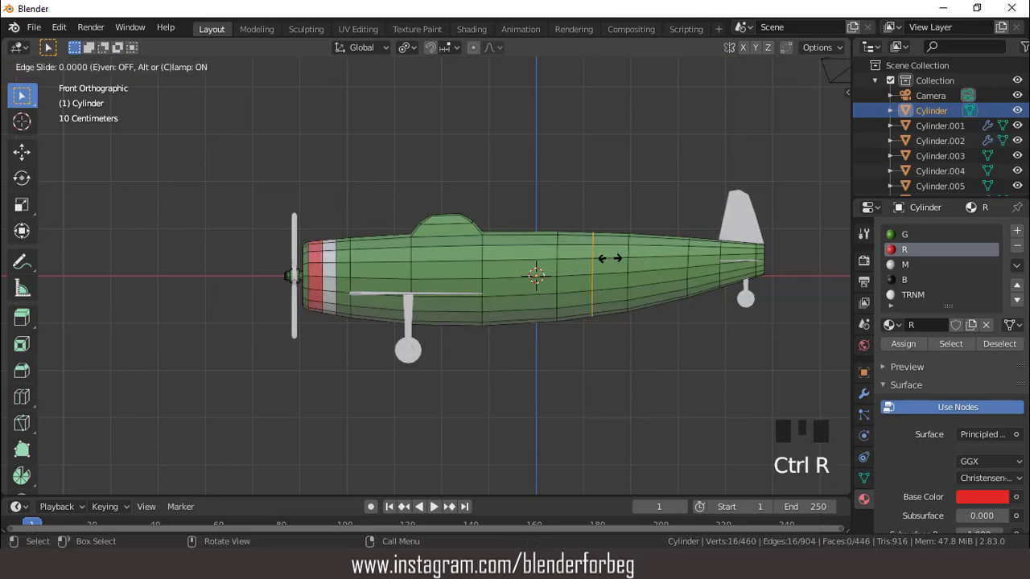
left_click(626, 258)
left_click(626, 259)
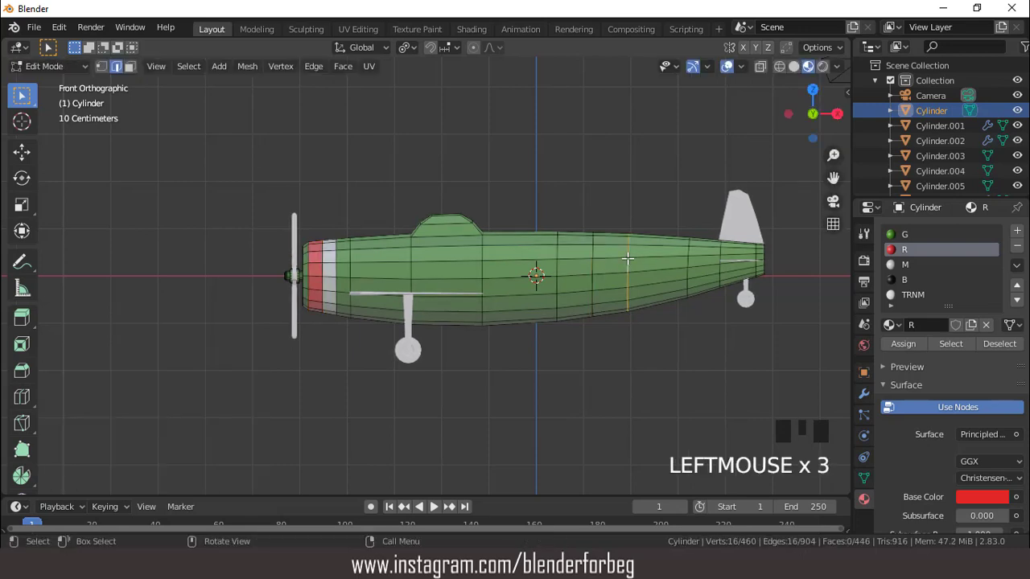
key("ctrl+b")
left_click(592, 193)
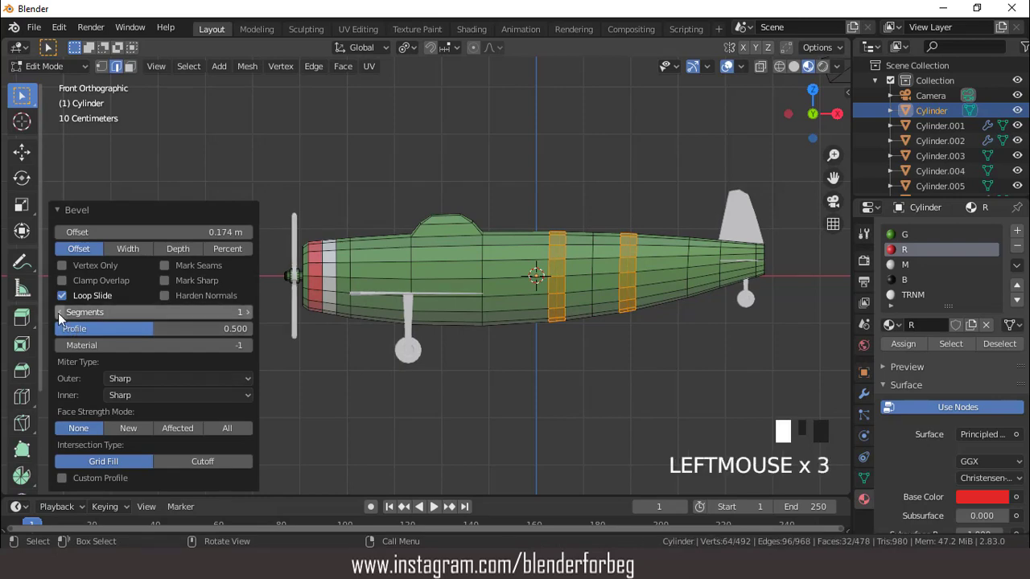
left_click(58, 313)
Assign material M to the two beveled bands on the rear fuselage and check the colors without overlays.
left_click(905, 264)
left_click(903, 344)
left_click(726, 66)
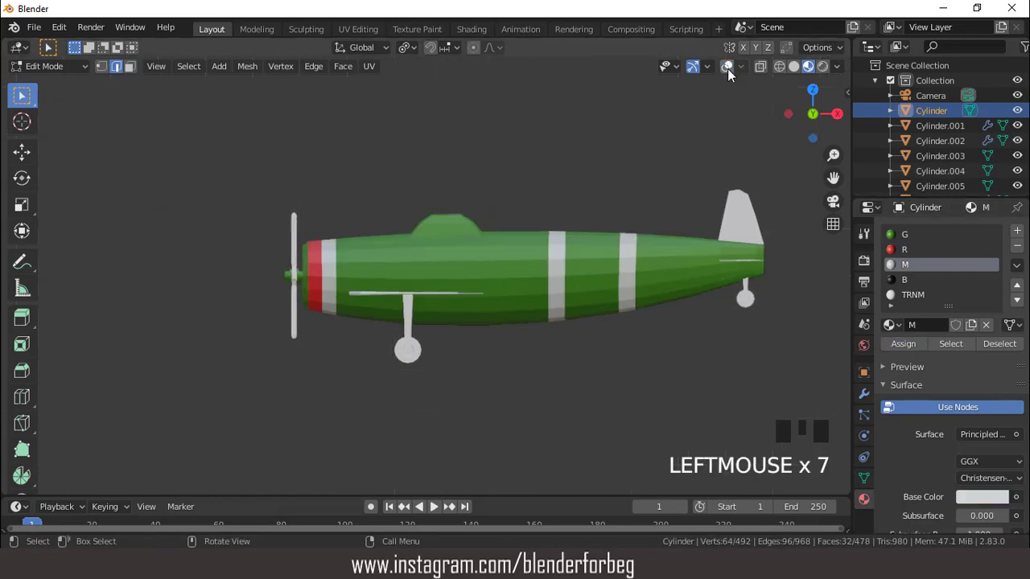
left_click(726, 66)
Grow a selection from the hub tip across the whole nose front and assign material M to it.
scroll(620, 209, "down", 3)
middle_click_drag(620, 209, 400, 321)
scroll(400, 322, "up", 4)
key("3")
left_click(369, 345)
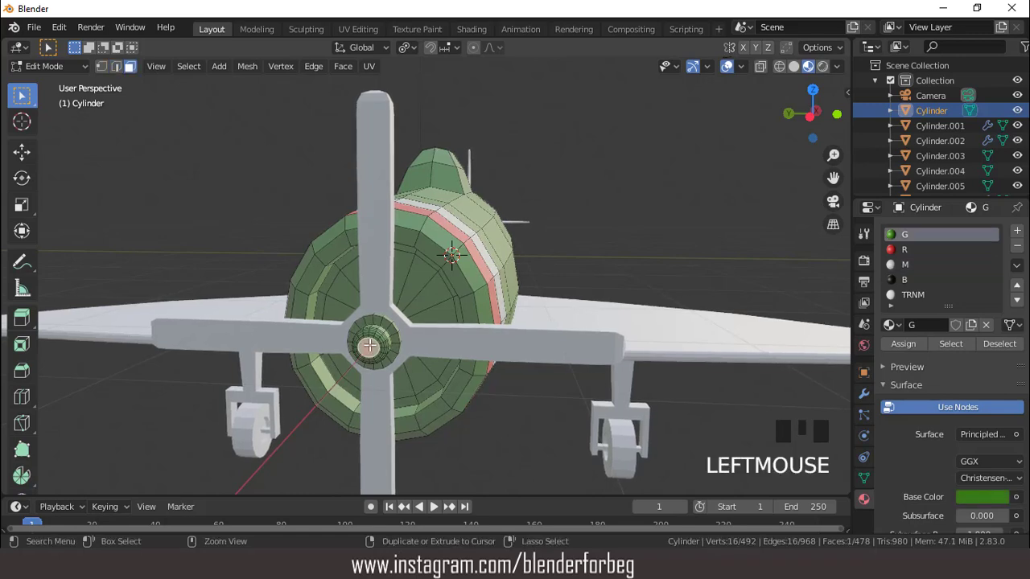
key("ctrl+KP_Add")
key("ctrl+KP_Add")
key("ctrl+KP_Add")
key("ctrl+KP_Add")
key("ctrl+KP_Add")
key("ctrl+KP_Add")
key("ctrl+KP_Add")
key("ctrl+KP_Add")
key("ctrl+KP_Add")
key("ctrl+KP_Add")
key("ctrl+KP_Add")
key("ctrl+KP_Add")
key("ctrl+KP_Add")
key("ctrl+KP_Add")
key("ctrl+KP_Add")
key("ctrl+KP_Add")
key("ctrl+KP_Add")
key("ctrl+KP_Add")
key("ctrl+KP_Add")
key("ctrl+KP_Add")
key("ctrl+KP_Add")
key("ctrl+KP_Add")
key("ctrl+KP_Add")
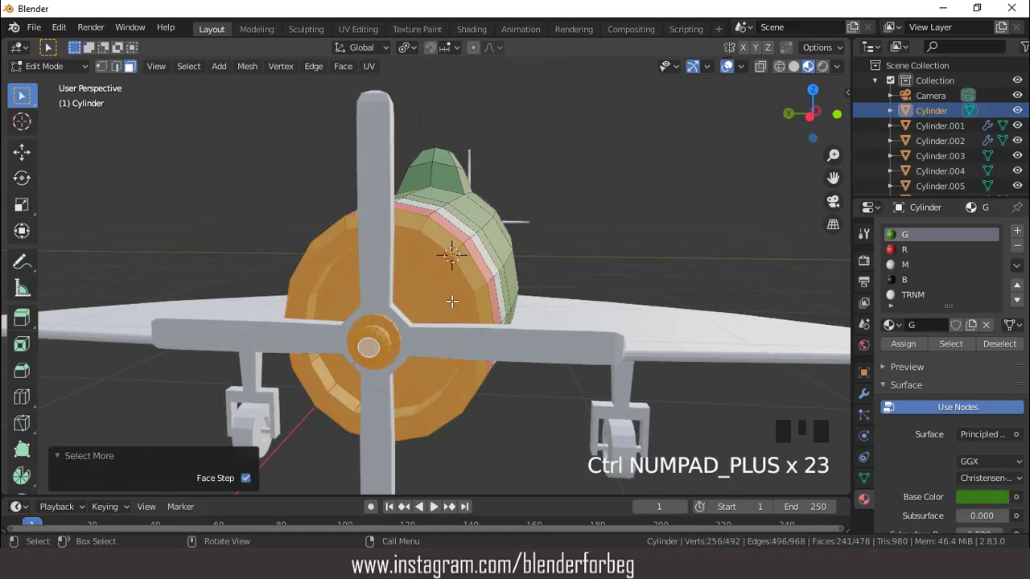
middle_click_drag(452, 301, 678, 265)
left_click(905, 265)
left_click(903, 343)
Isolate the fuselage and extrude every other face of the nose's inner radial ring by about 0.055 m, using Checker Deselect.
middle_click_drag(515, 265, 662, 260)
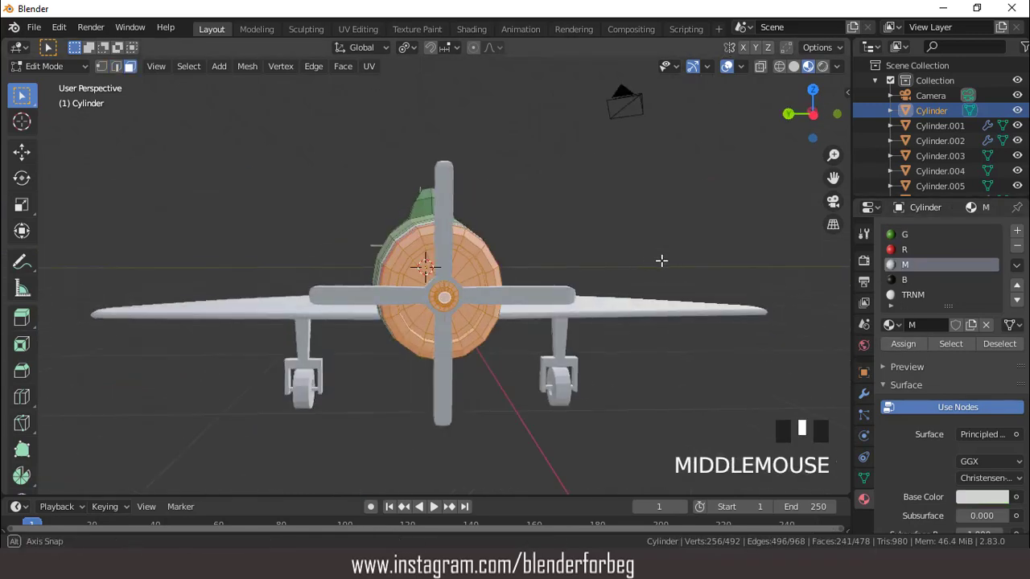
scroll(567, 232, "up", 2)
key("ctrl+KP_3")
key("KP_Divide")
scroll(471, 249, "up", 10)
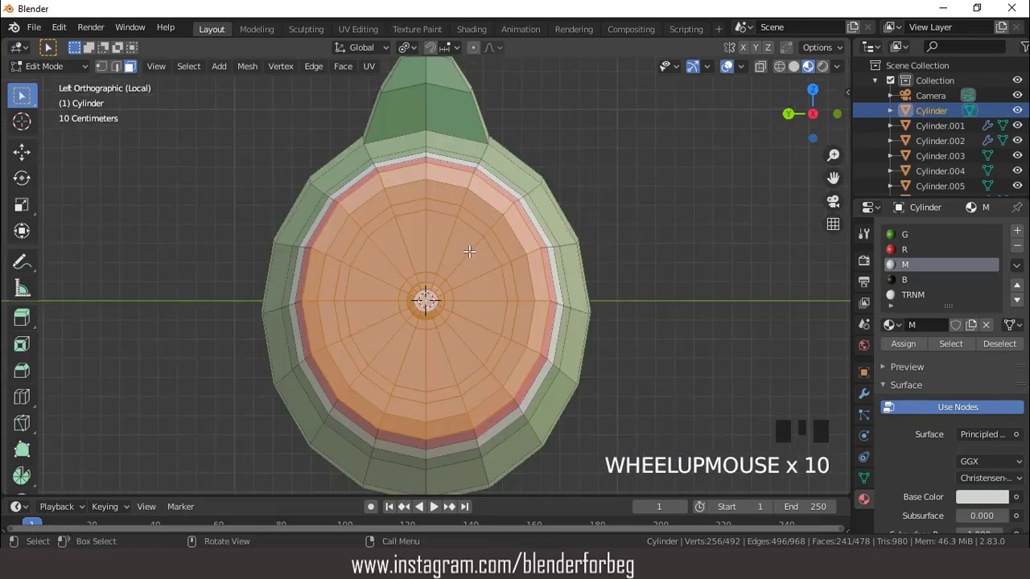
left_click(423, 239)
triple_click(418, 242)
left_click(189, 66)
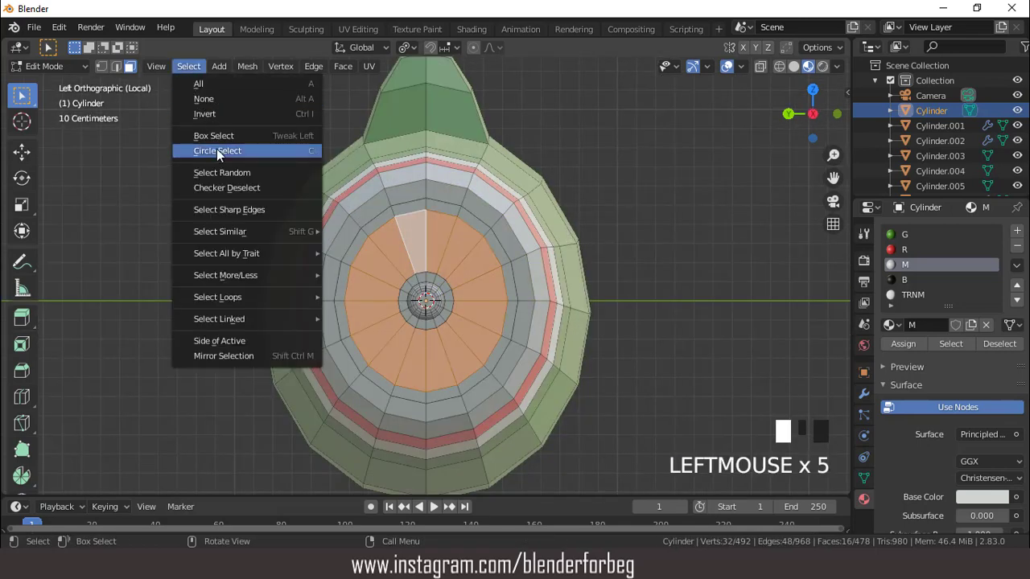
left_click(216, 151)
left_click(191, 67)
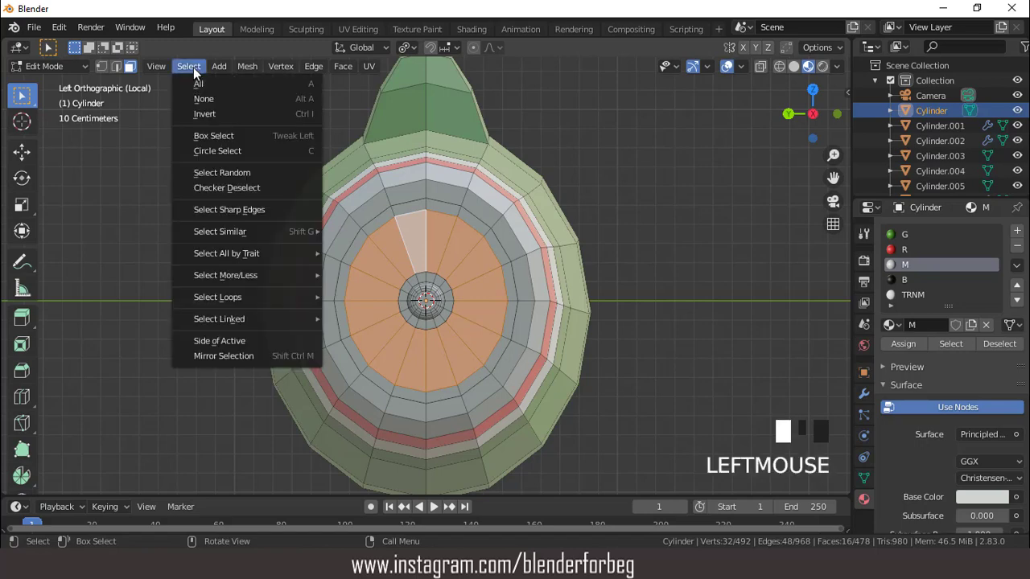
left_click(226, 188)
middle_click_drag(482, 322, 559, 332)
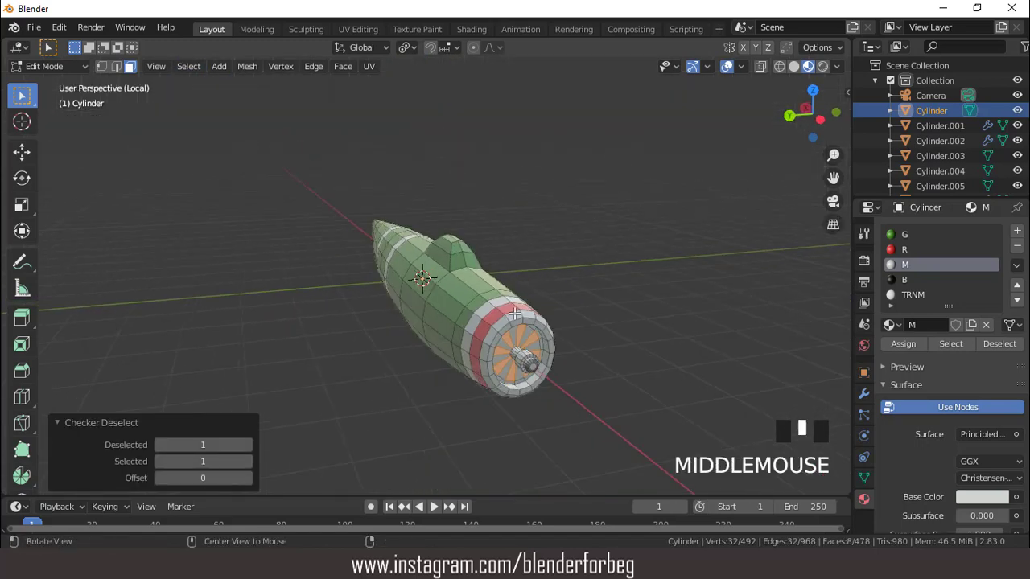
scroll(558, 333, "up", 3)
key("e")
left_click(556, 337)
Assign material B to the alternating extruded faces inside the nose.
key("ctrl+KP_3")
scroll(556, 289, "up", 5)
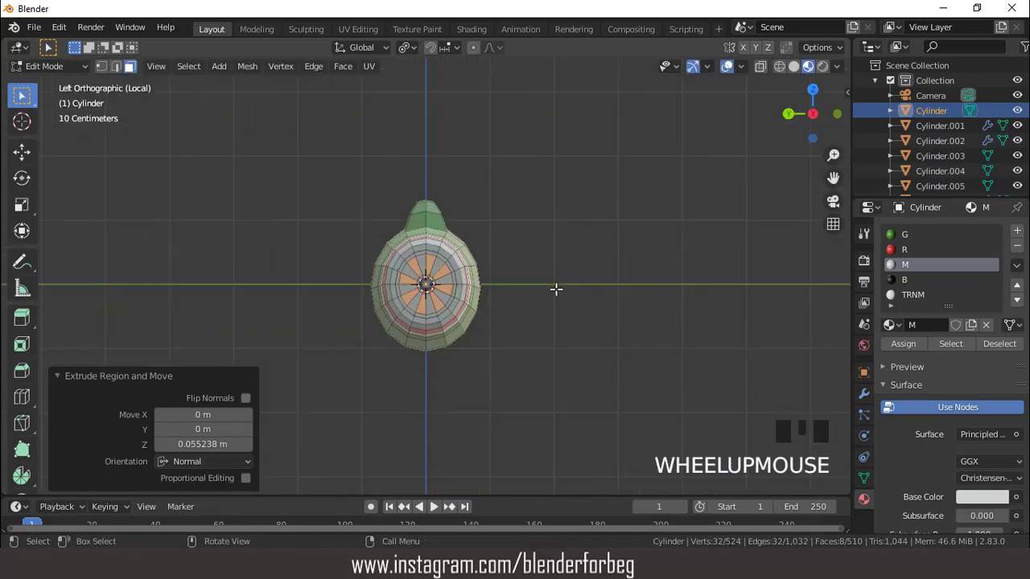
left_click(901, 279)
left_click(903, 343)
scroll(534, 251, "down", 2)
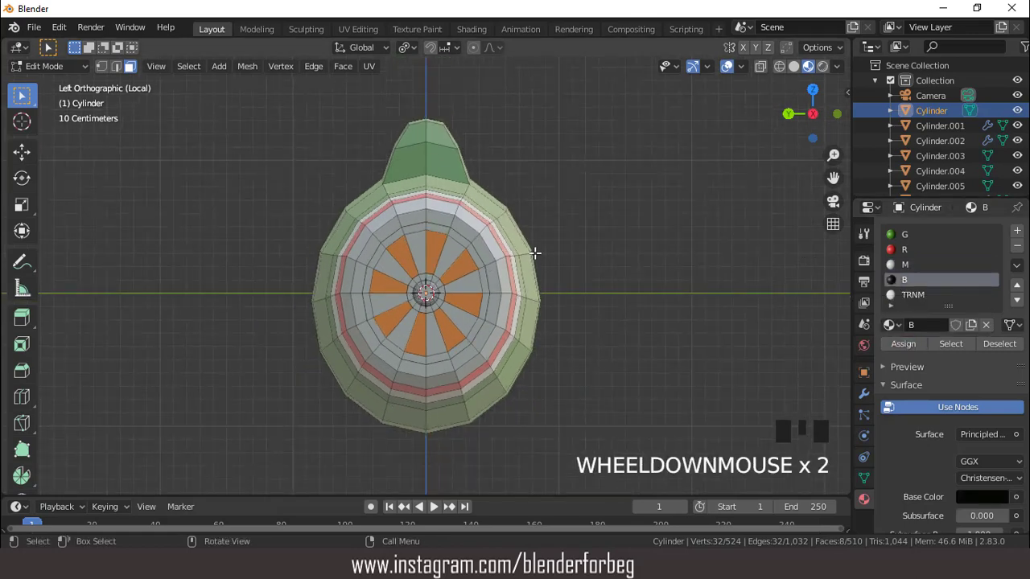
Assign material B to the front rim ring of the nose and check the result without overlays.
middle_click_drag(534, 251, 501, 254)
left_click(270, 267)
left_click(270, 267, "alt")
left_click(257, 300, "alt")
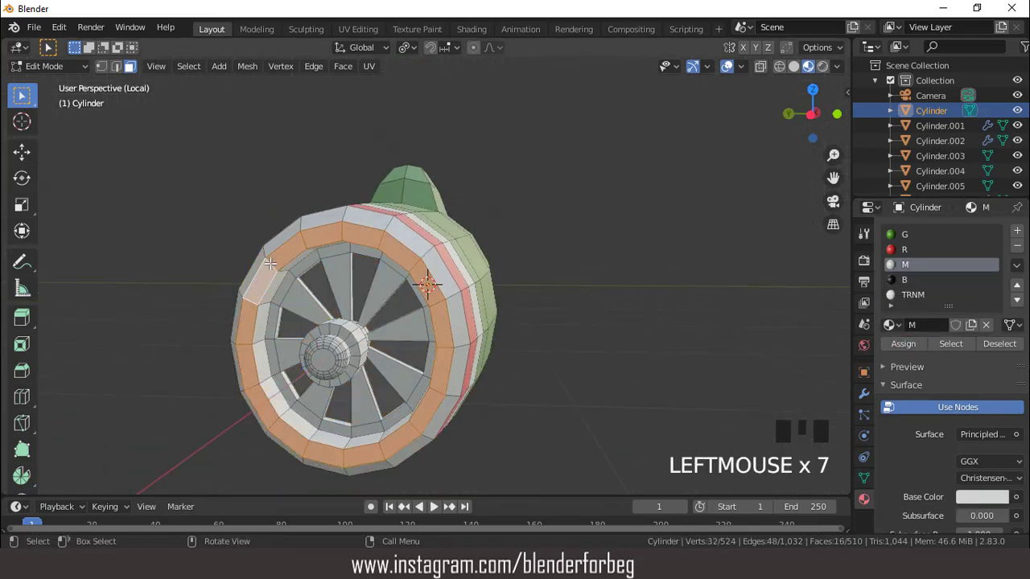
middle_click_drag(256, 300, 228, 301)
left_click(904, 280)
left_click(902, 344)
left_click(726, 67)
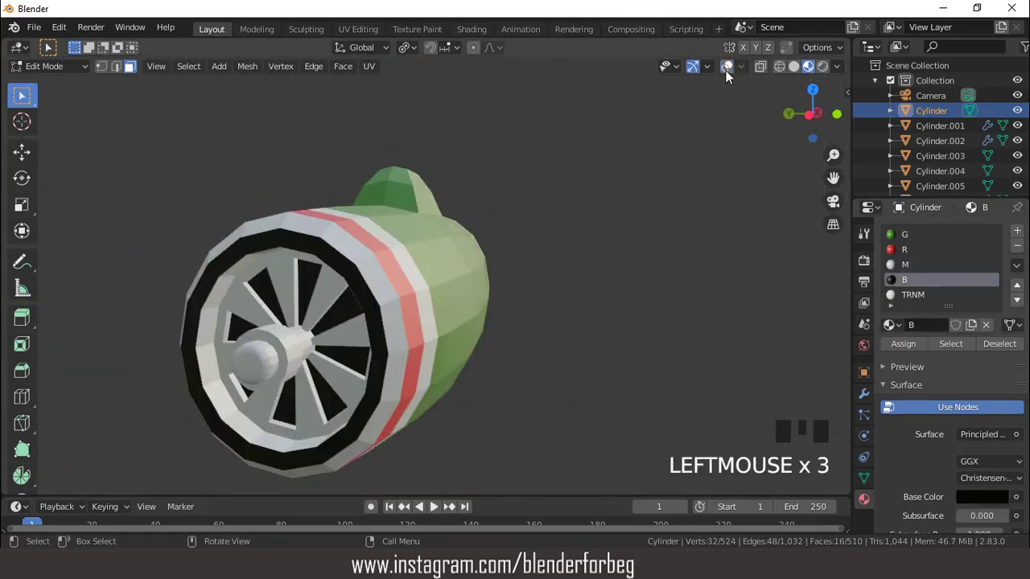
left_click(726, 67)
Select all the cockpit canopy faces on top of the fuselage and separate them into their own object.
scroll(635, 211, "down", 4)
middle_click_drag(634, 211, 565, 260)
key("KP_7")
scroll(344, 245, "up", 2)
left_click(298, 274)
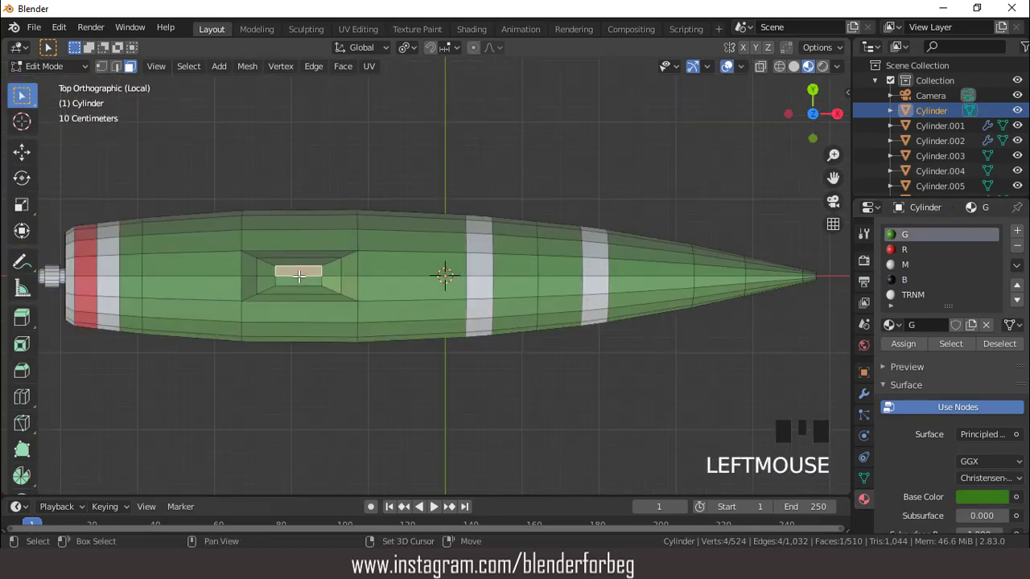
key("ctrl+KP_Add")
key("ctrl+KP_Add")
key("ctrl+KP_Add")
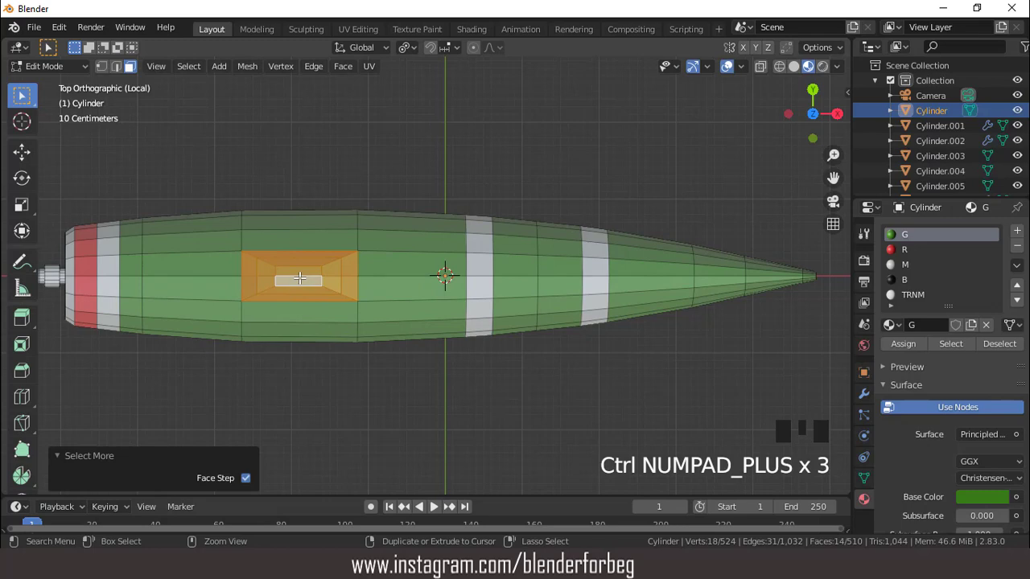
key("KP_1")
key("p")
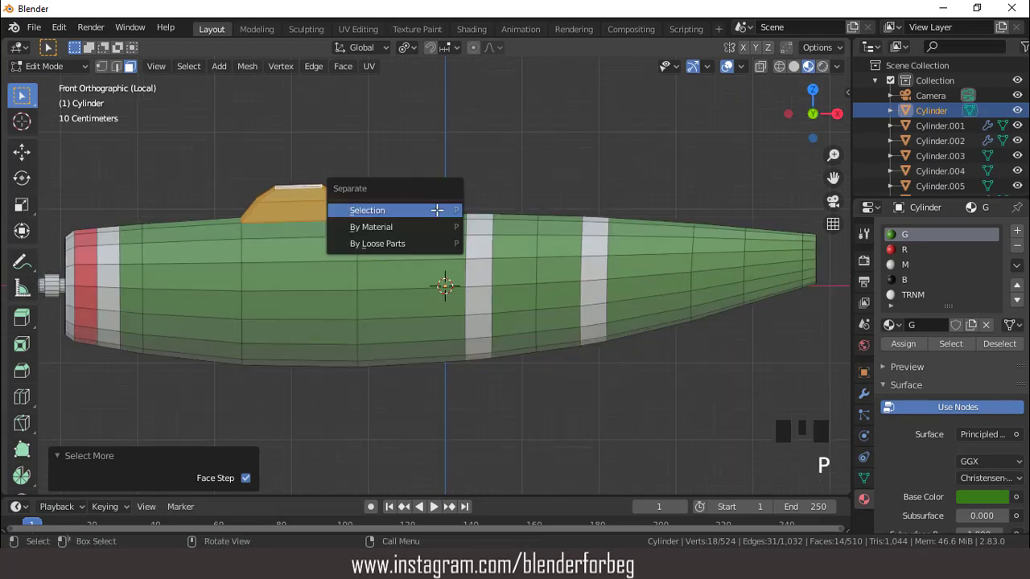
left_click(439, 211)
key("Tab")
Remove materials G, R, M and B from the canopy object, keeping only TRNM.
left_click(322, 202)
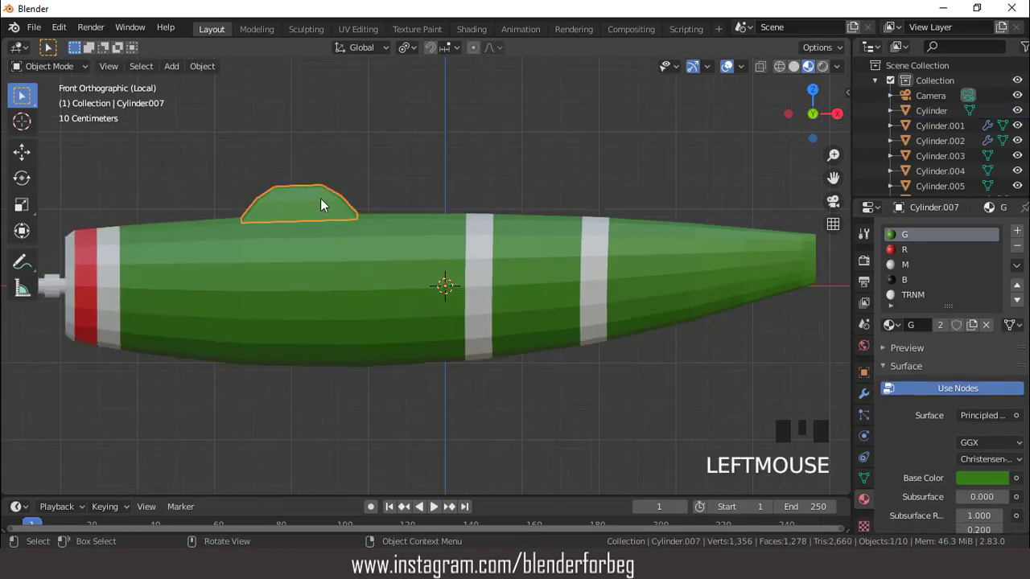
left_click(1018, 249)
left_click(1018, 250)
left_click(1018, 249)
left_click(1019, 250)
left_click(1018, 249)
scroll(363, 214, "down", 4)
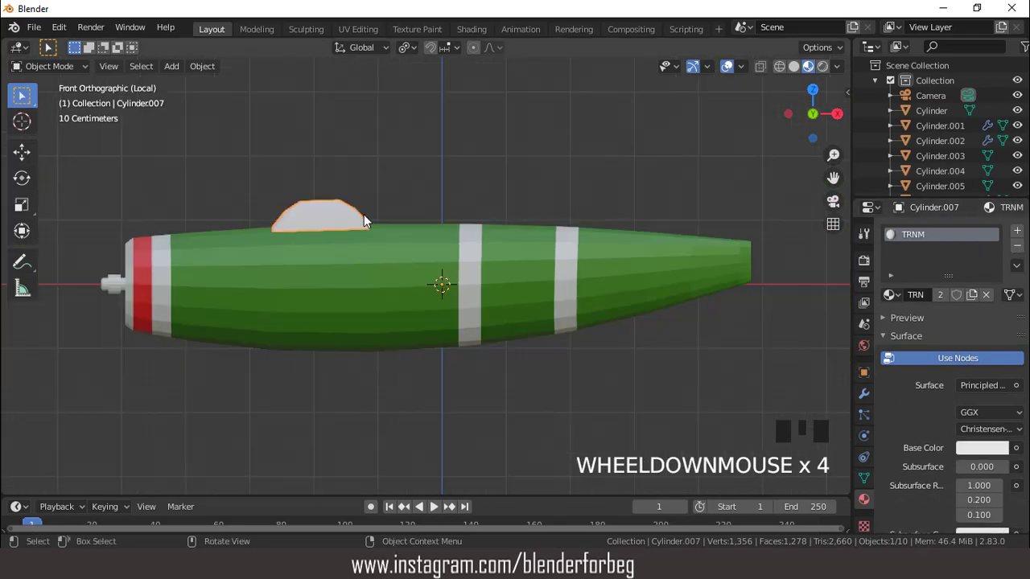
Set the TRNM material's Transmission and IOR to 1.000 and enable Eevee's Screen Space Reflections with Refraction.
scroll(953, 423, "down", 13)
left_click_drag(956, 369, 980, 360)
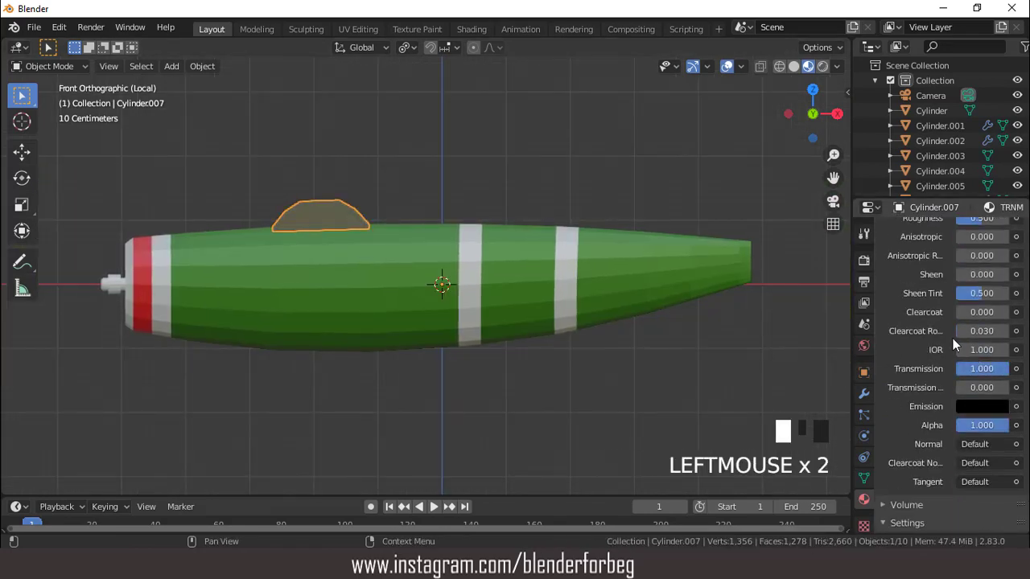
scroll(949, 333, "up", 6)
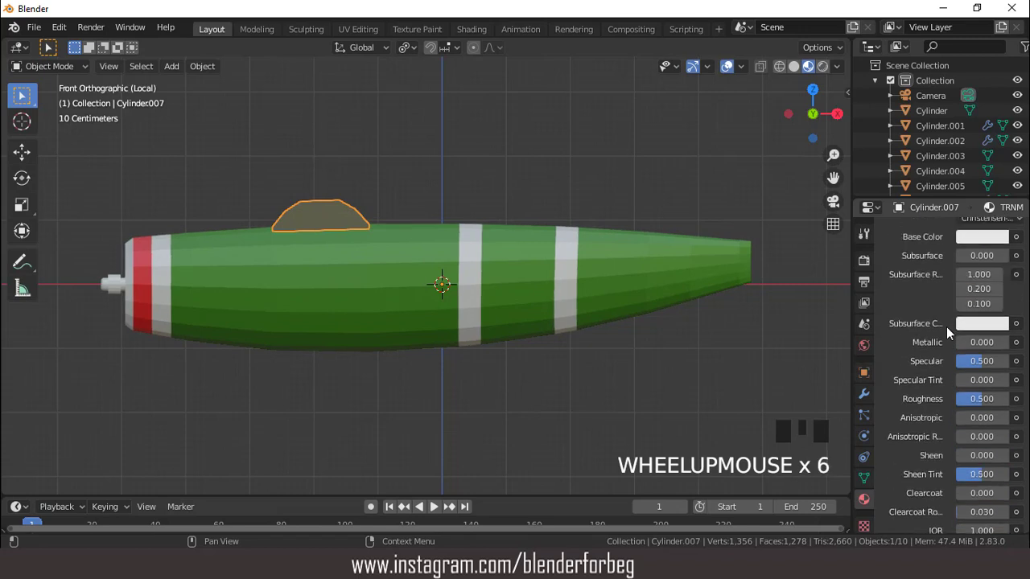
left_click(864, 262)
left_click(882, 406)
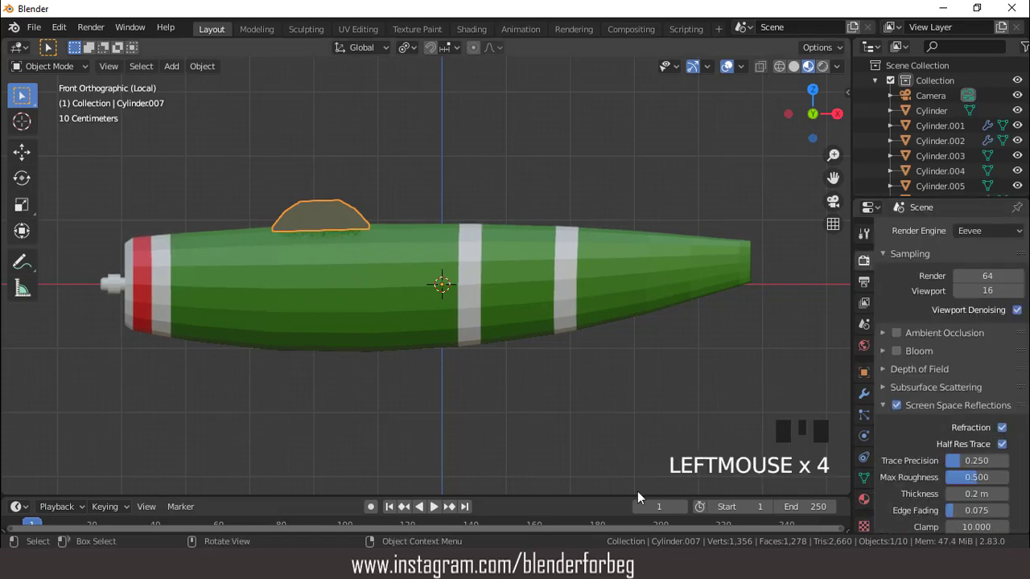
Enlarge the timeline area and switch it to the Shader Editor to show the TRNM nodes.
left_click_drag(637, 496, 614, 351)
middle_click_drag(401, 160, 515, 185)
left_click(20, 348)
left_click(48, 454)
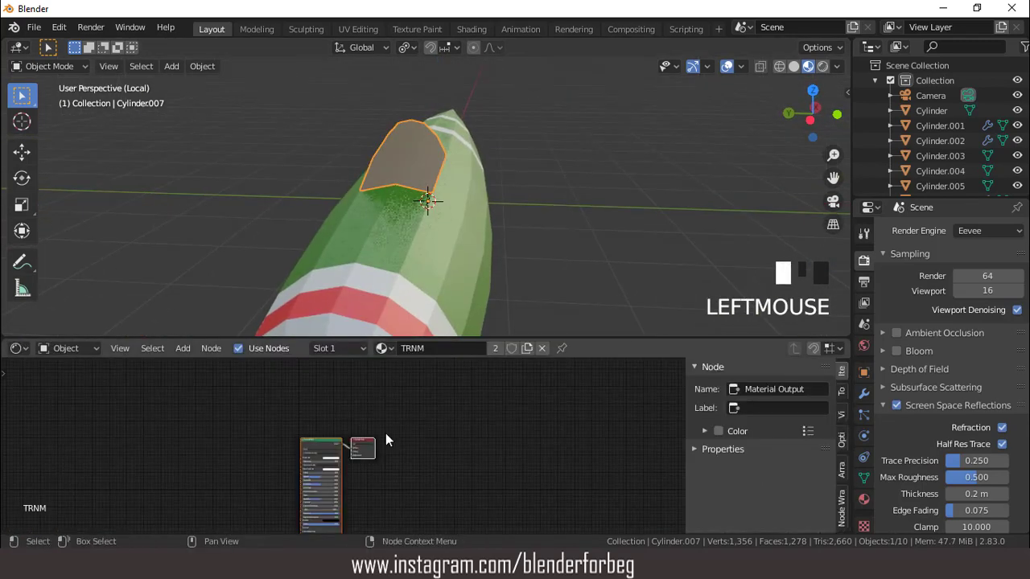
key("n")
scroll(418, 457, "up", 7)
key("n")
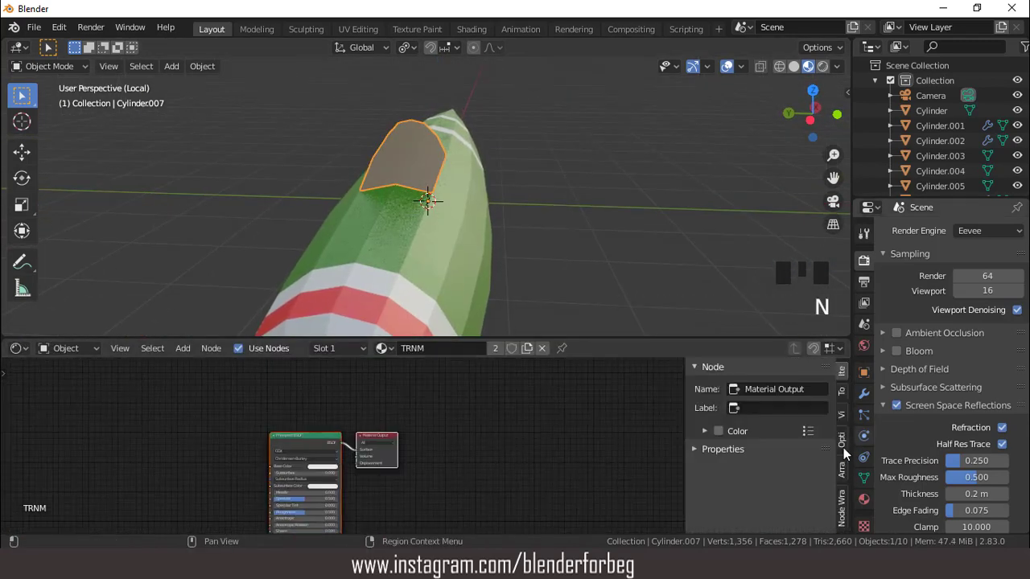
Enable Screen Space Refraction in the TRNM material's options.
left_click_drag(621, 338, 595, 175)
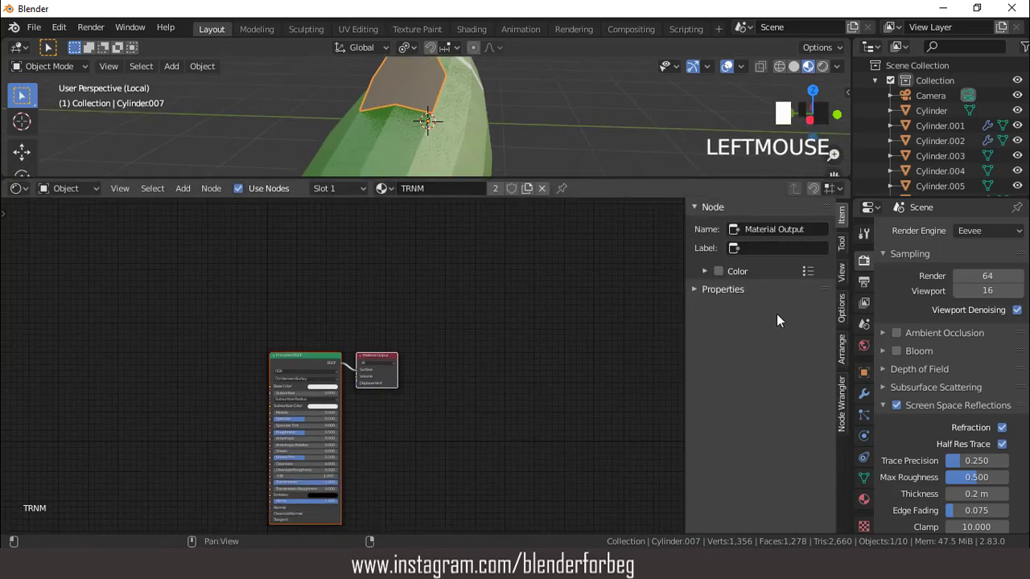
left_click(840, 311)
left_click(822, 304)
scroll(415, 55, "down", 2)
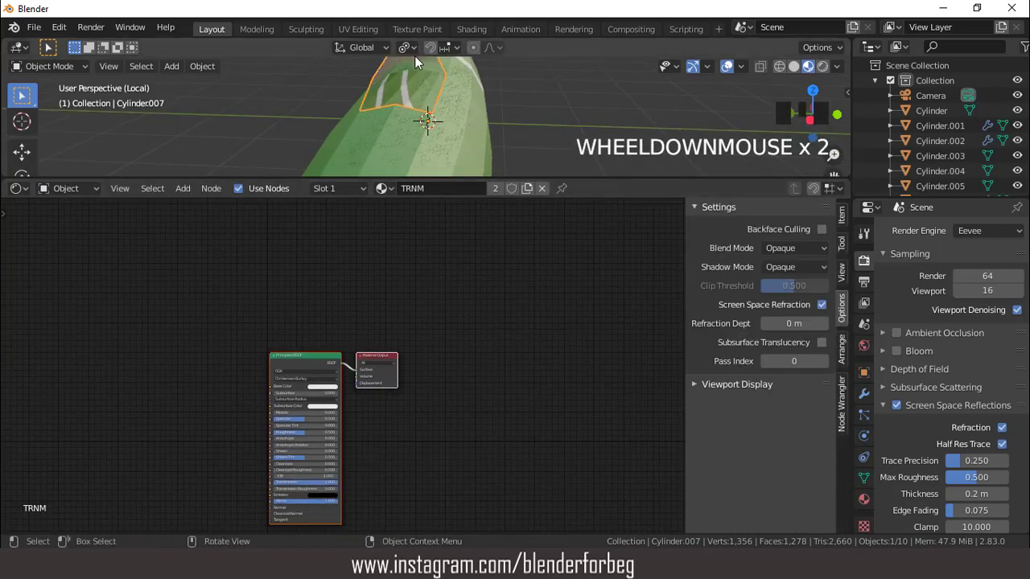
Shrink the Shader Editor and add a Wireframe modifier with 0.022 m thickness to the canopy.
left_click_drag(451, 178, 451, 418)
middle_click_drag(459, 260, 342, 157)
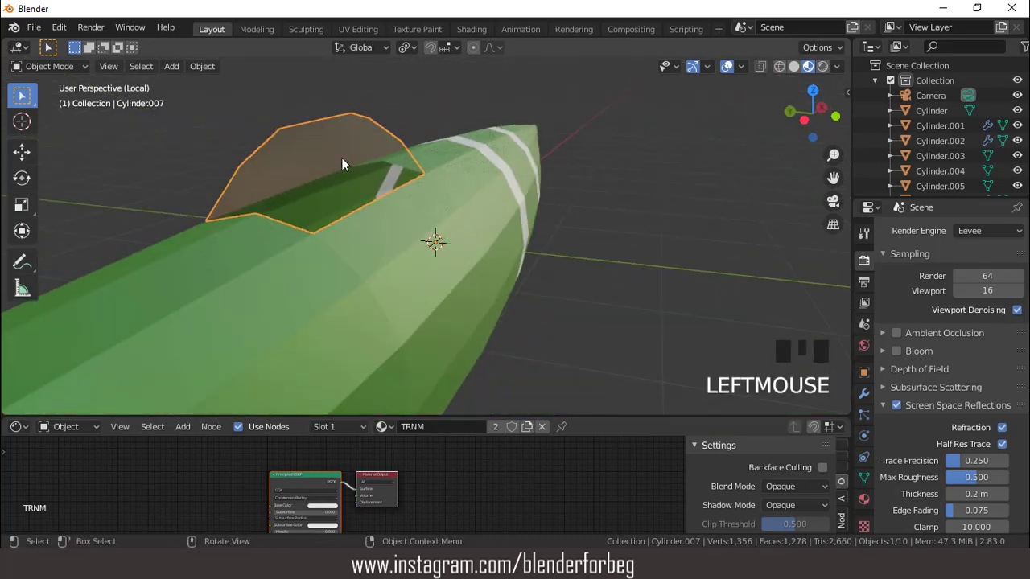
left_click(863, 393)
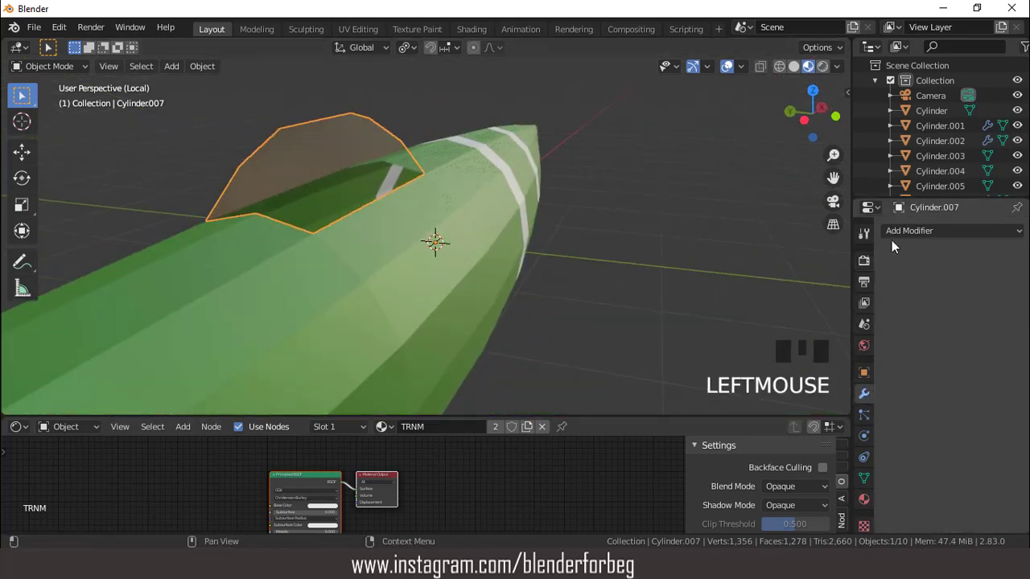
left_click(885, 232)
left_click(727, 530)
scroll(444, 206, "down", 2)
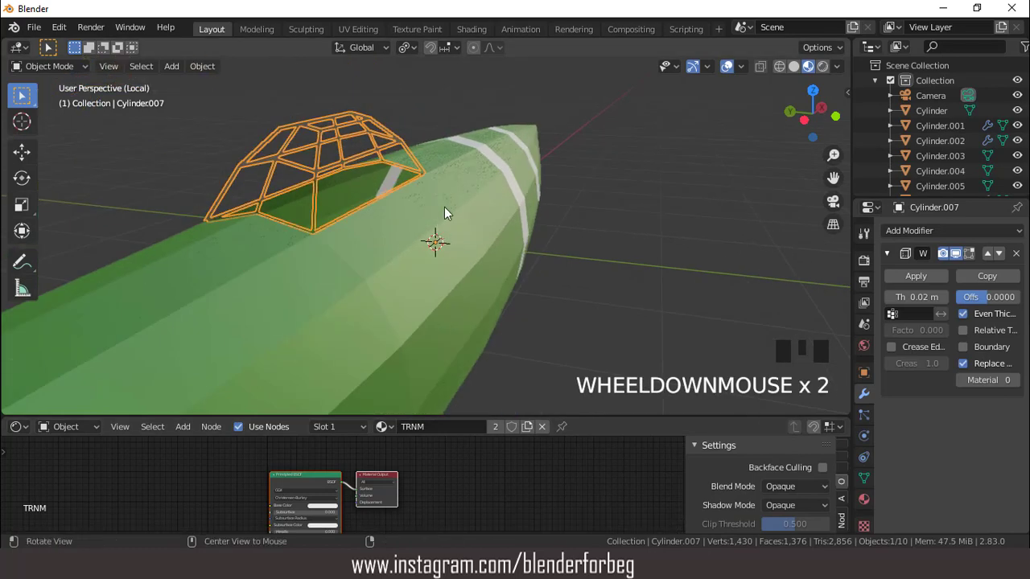
middle_click_drag(444, 206, 835, 239)
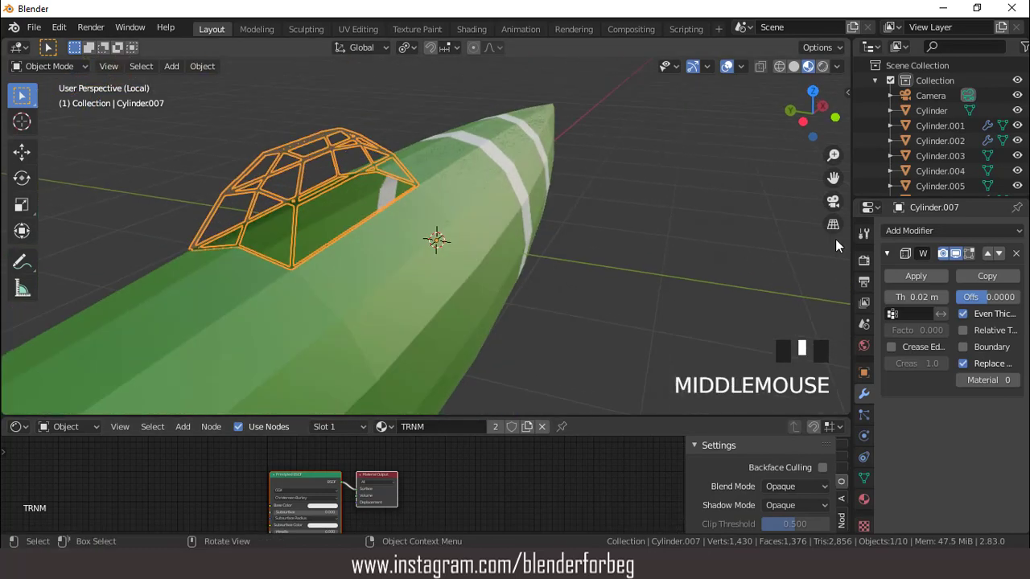
left_click(945, 297)
left_click(945, 297)
left_click(945, 298)
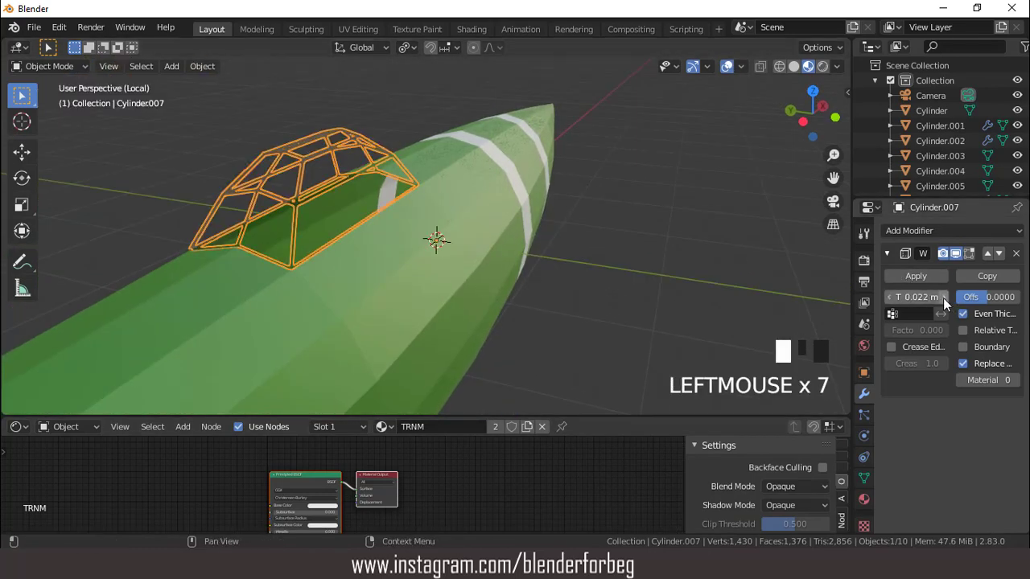
Add a second material slot to the canopy with a new material and darken its base color.
left_click(863, 499)
scroll(925, 281, "up", 13)
left_click(1017, 231)
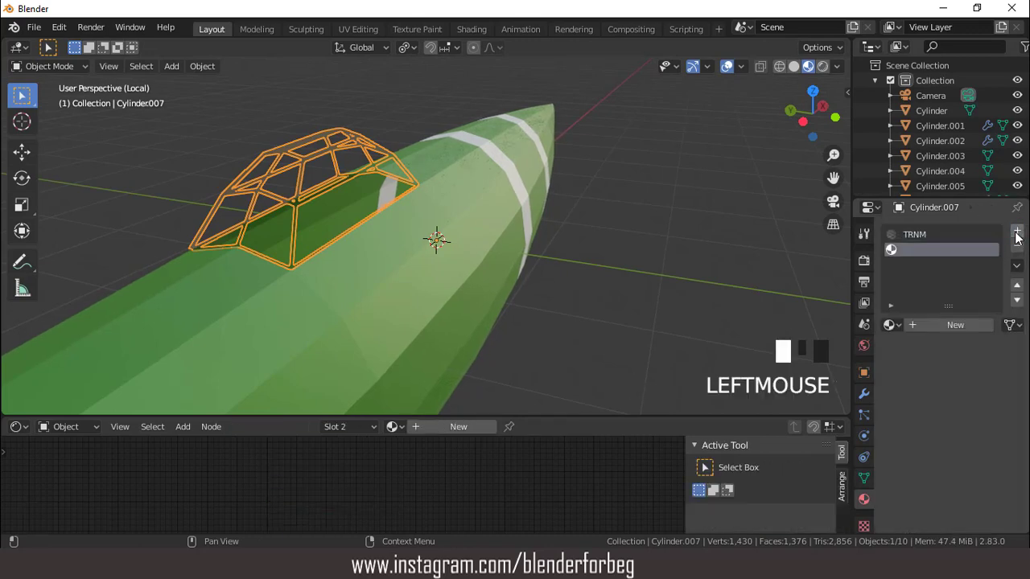
left_click(955, 324)
left_click(981, 475)
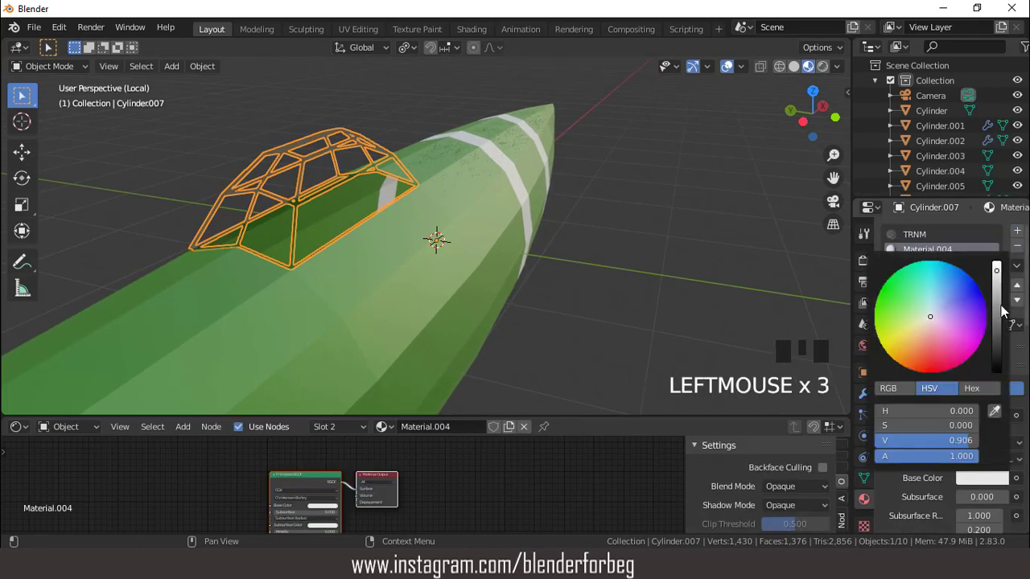
Set the canopy Wireframe modifier's material offset to 1 and turn off Replace Original.
left_click(863, 393)
scroll(902, 357, "down", 2)
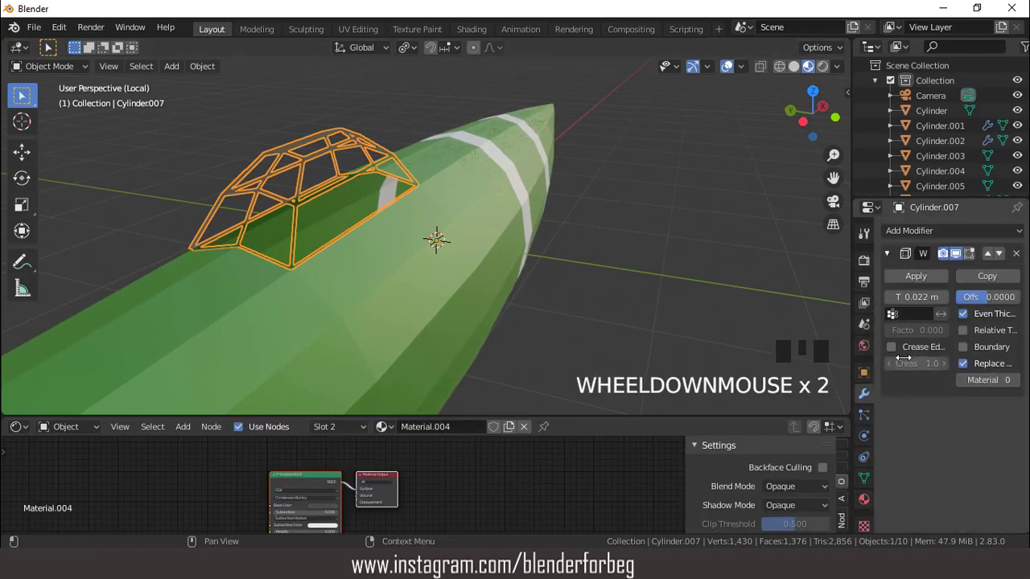
left_click(1015, 383)
left_click(963, 363)
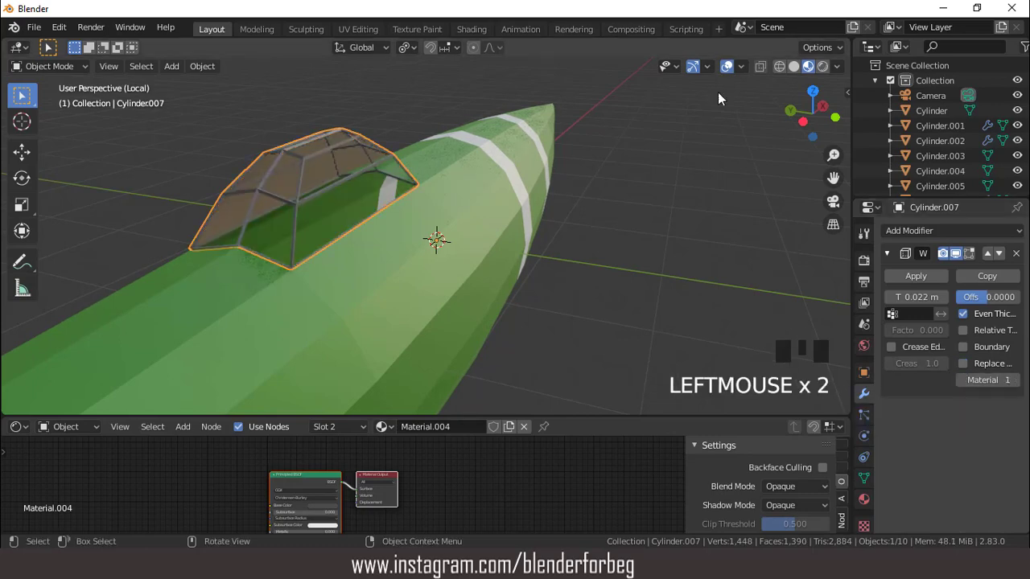
Set the canopy frame material's base color to light grey with value about 0.75 and its Metallic to 0.472.
left_click(863, 499)
left_click(981, 477)
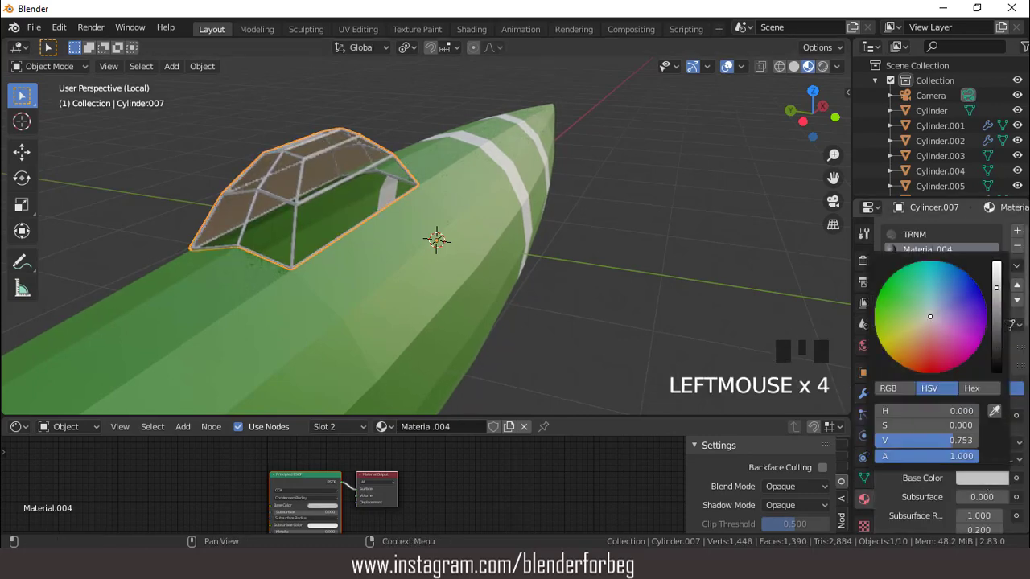
scroll(909, 477, "down", 4)
left_click_drag(965, 464, 982, 464)
Examine the canopy frame on the fuselage with the overlays hidden, ending in front view.
left_click(723, 67)
scroll(522, 193, "up", 2)
middle_click_drag(522, 193, 558, 200)
scroll(522, 220, "down", 3)
scroll(521, 221, "up", 2)
key("KP_1")
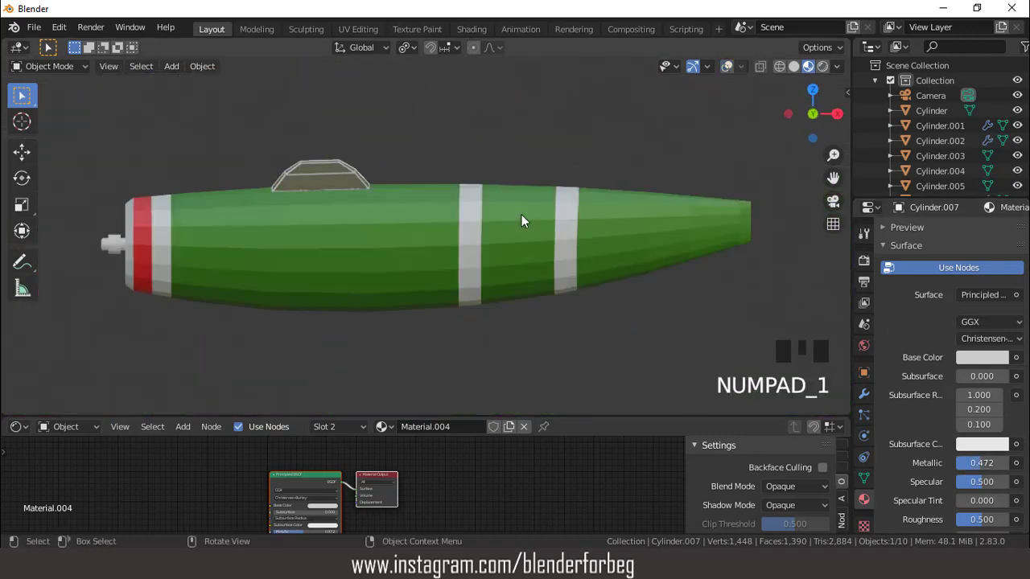
left_click(726, 67)
Exit local view and fill the cockpit opening in the fuselage by creating a face from its border edges.
left_click(398, 224)
middle_click_drag(397, 224, 487, 241)
scroll(487, 240, "up", 2)
middle_click_drag(446, 265, 461, 200)
key("KP_Divide")
key("Tab")
scroll(473, 261, "down", 2)
left_click(456, 114)
left_click(461, 178)
key("Tab")
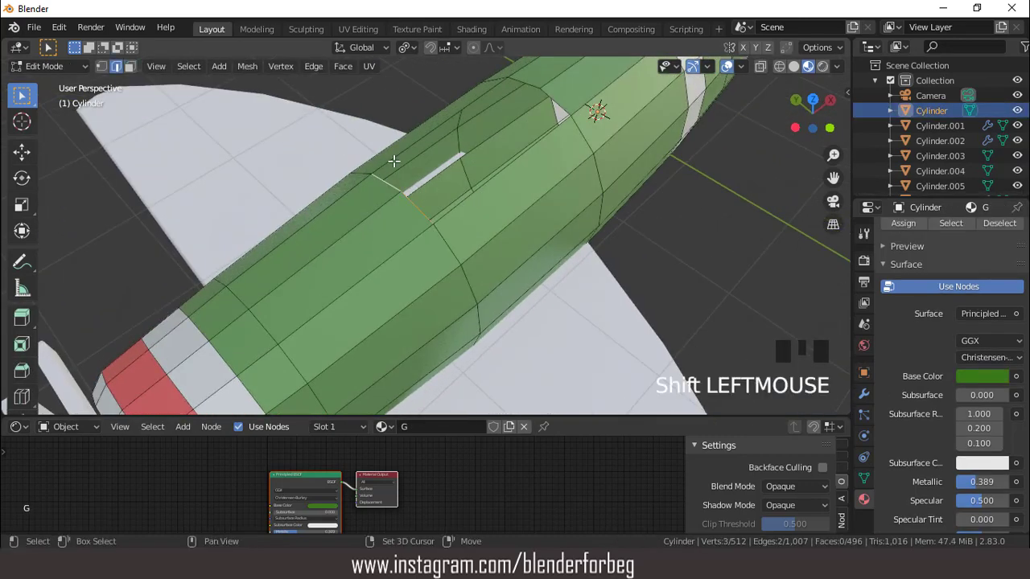
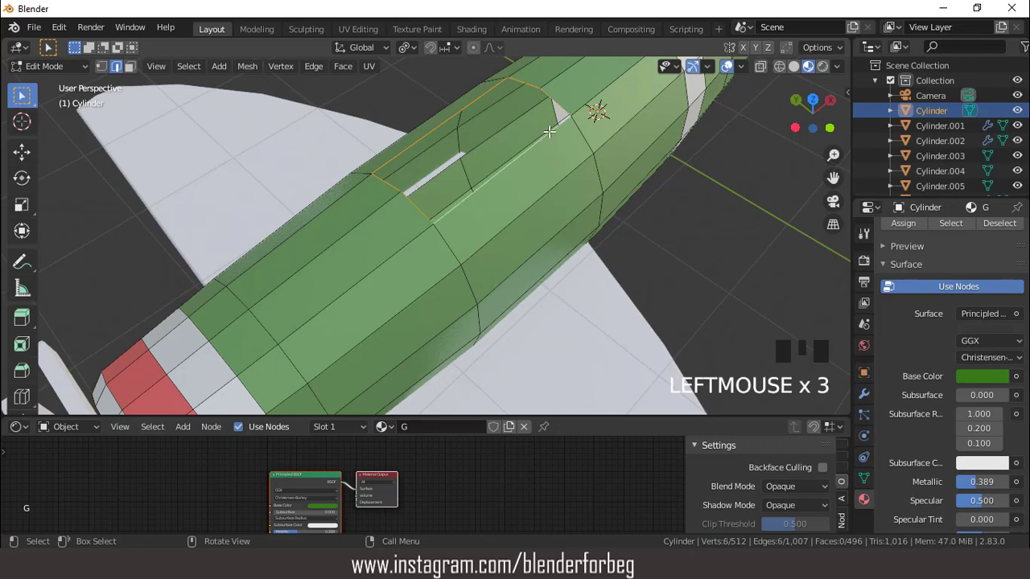
key("f")
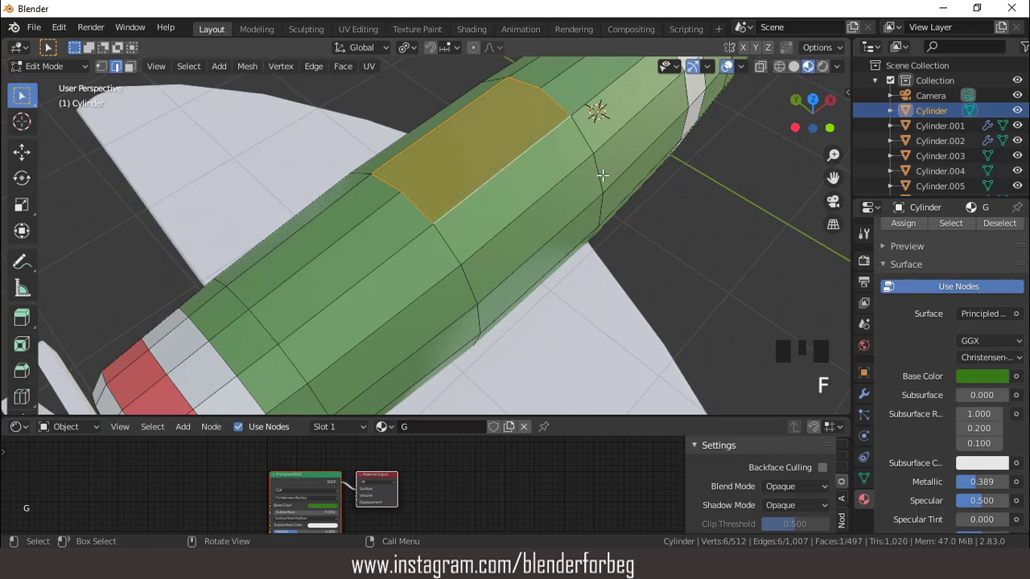
Inset the two faces covering the cockpit opening by about 0.02 m.
left_click(476, 116)
left_click(508, 146, "shift")
key("i")
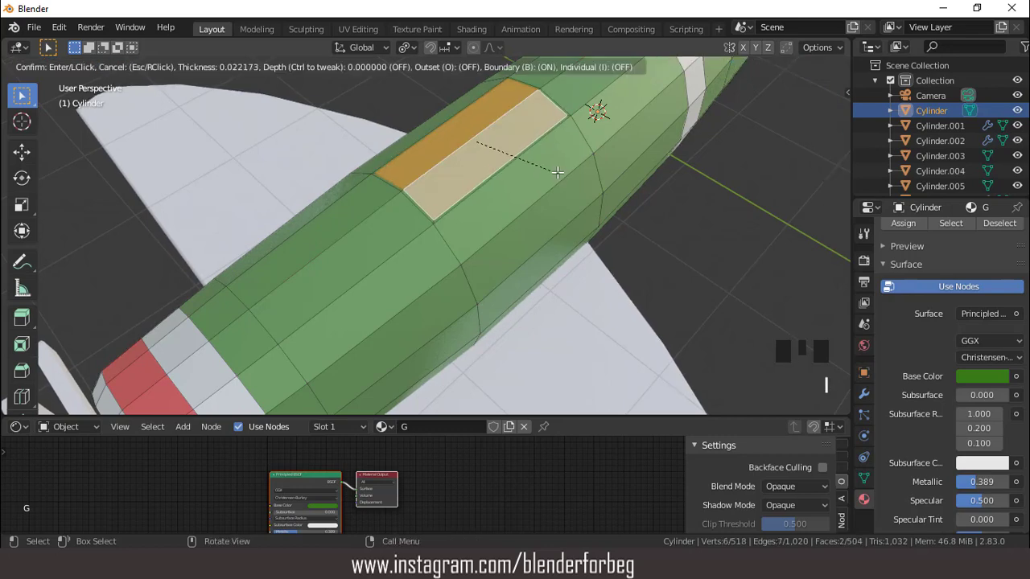
left_click(555, 169)
Lower the inset cockpit faces about 0.17 m along Z and scale them down slightly.
key("g")
key("z")
left_click(489, 129)
key("s")
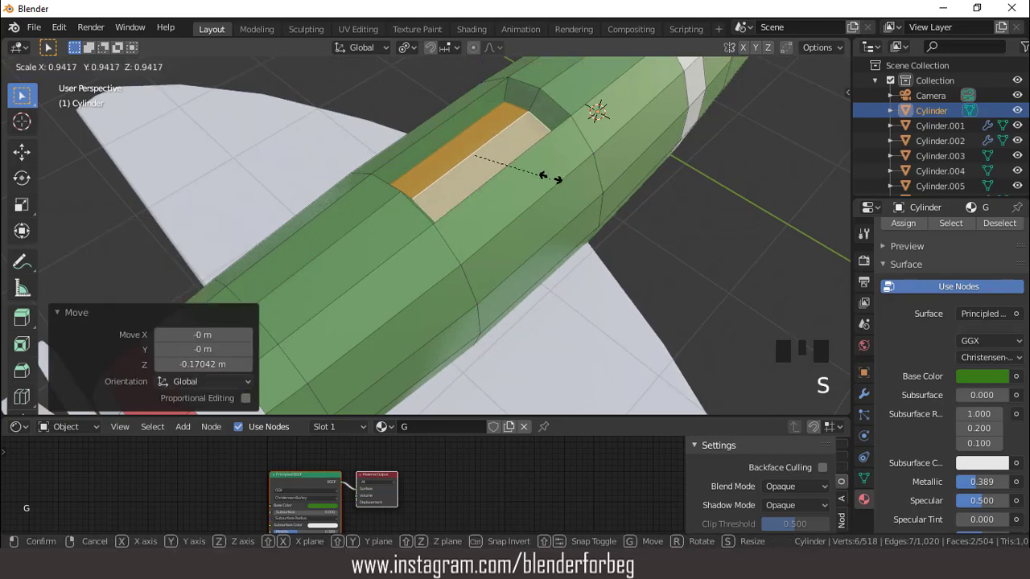
left_click(547, 174)
Expand the selection to the whole cockpit recess and assign material B to it.
key("ctrl+KP_Add")
scroll(922, 407, "up", 6)
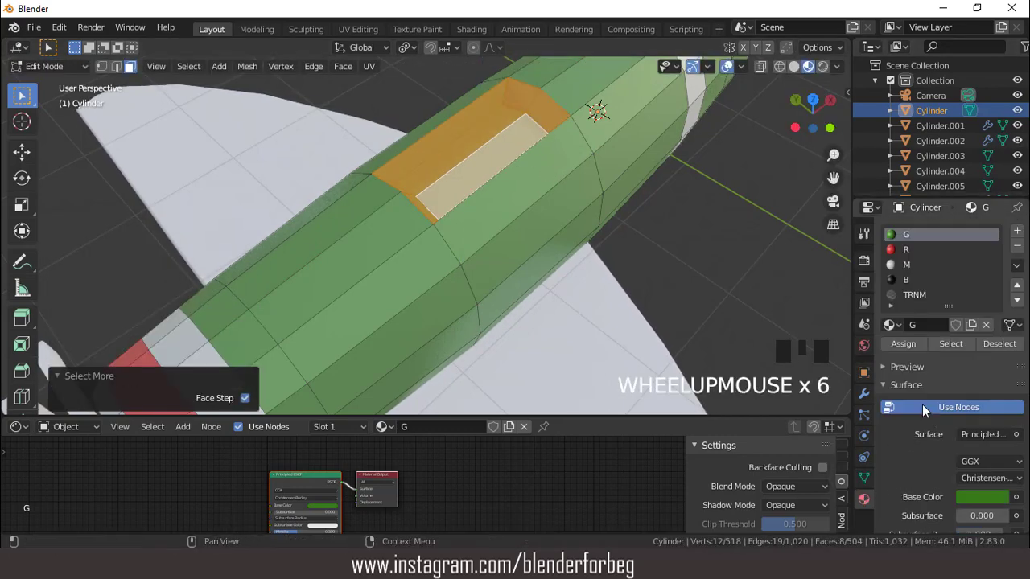
left_click(901, 279)
left_click(903, 344)
Hide the overlays, return to Object Mode and unhide the canopy object Cylinder.007.
left_click(726, 66)
scroll(598, 173, "down", 2)
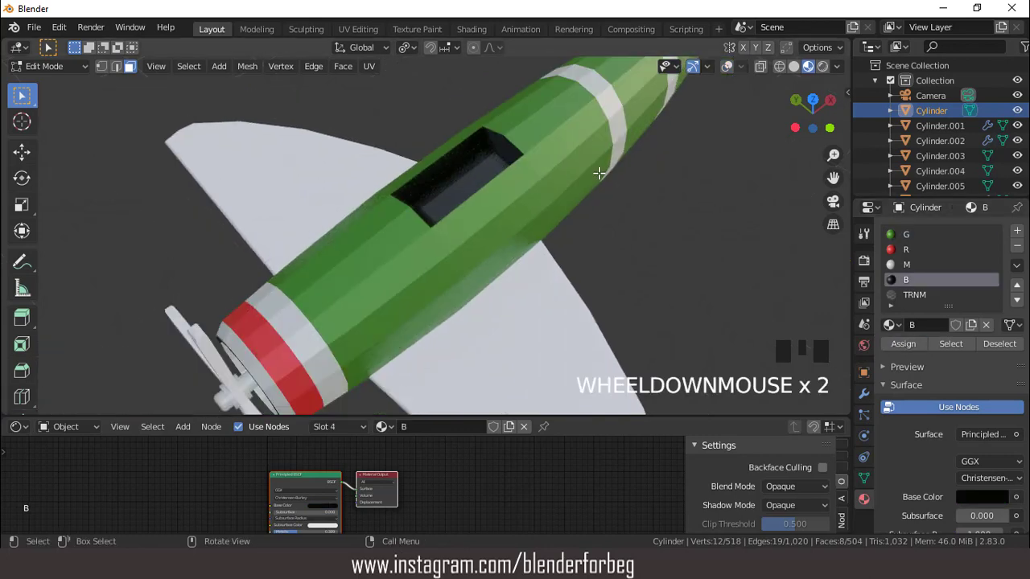
key("alt+h")
key("Tab")
scroll(598, 172, "down", 2)
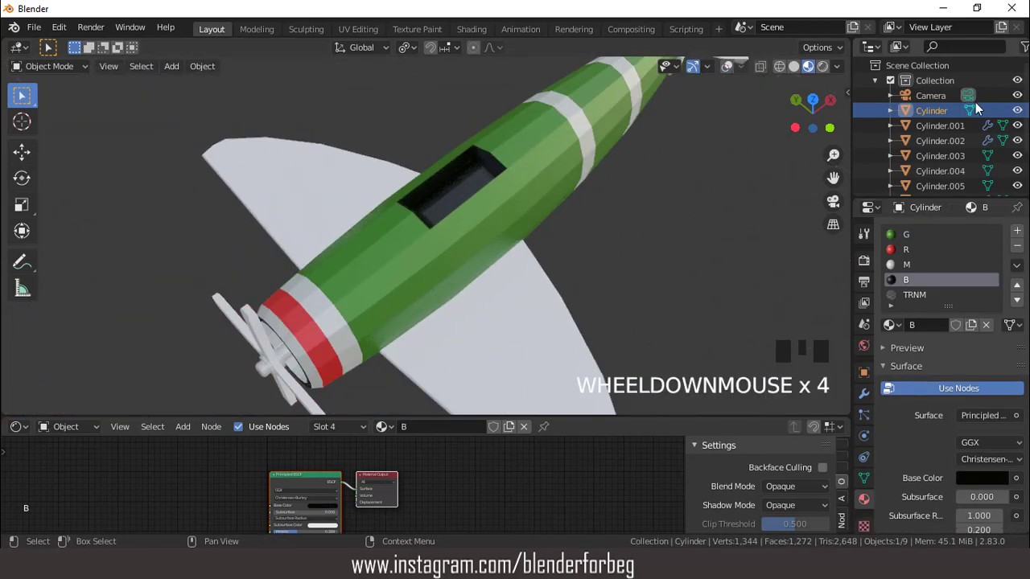
scroll(976, 107, "down", 7)
left_click(1017, 167)
Show the plane in top view and shrink the Shader Editor to enlarge the 3D viewport.
middle_click_drag(724, 169, 505, 184)
scroll(560, 168, "down", 2)
scroll(504, 184, "up", 2)
key("KP_7")
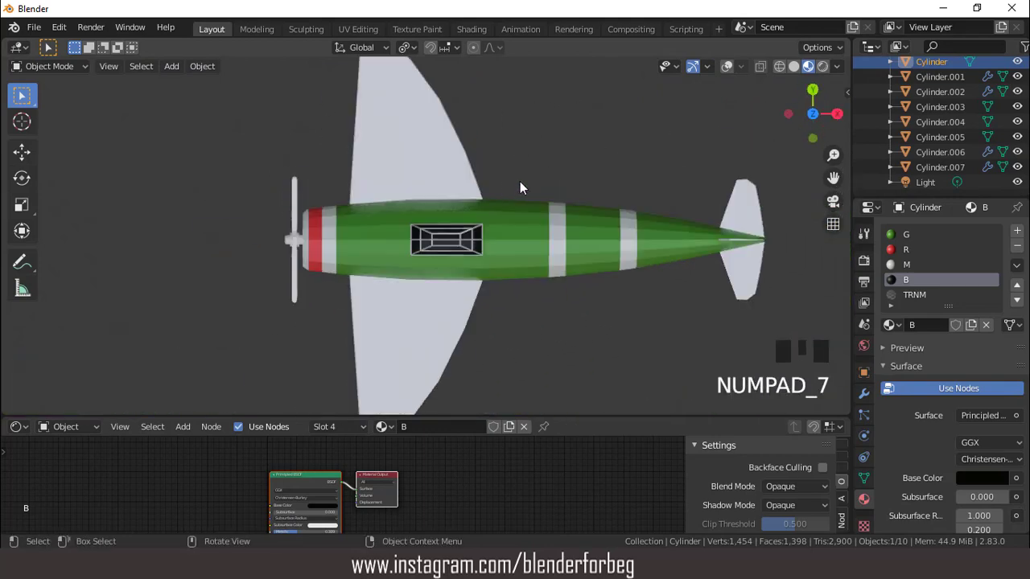
scroll(535, 401, "down", 2)
left_click_drag(533, 418, 526, 540)
scroll(432, 252, "up", 2)
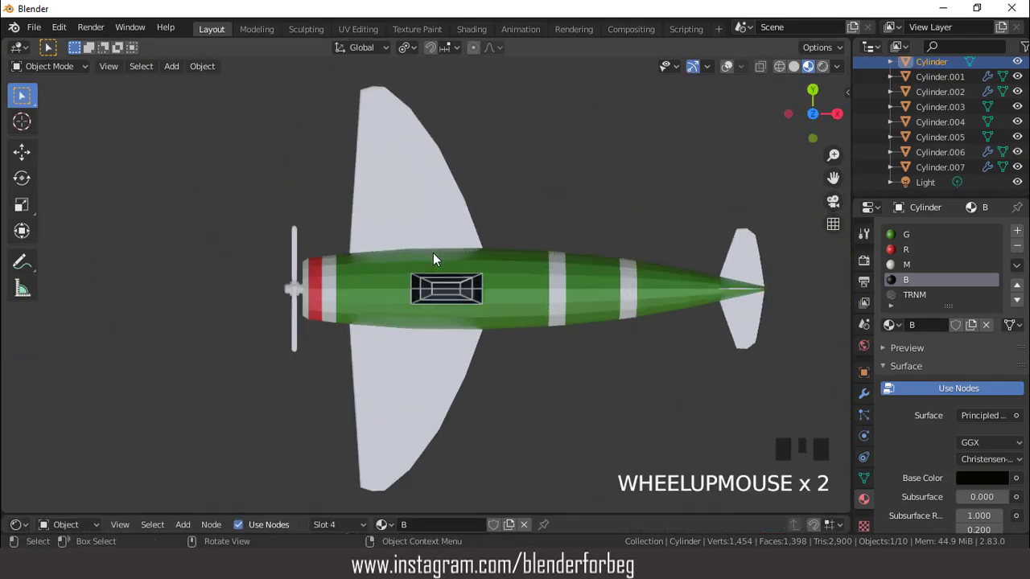
Give the main wing material G and add a second slot with material M.
left_click(433, 267)
left_click(431, 215)
scroll(431, 215, "down", 1)
left_click(889, 294)
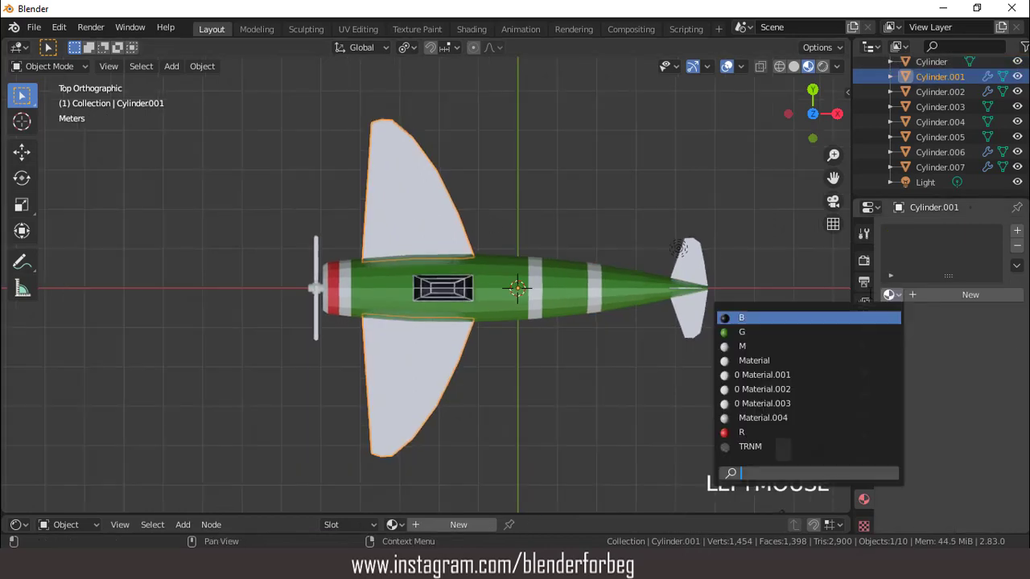
left_click(852, 316)
left_click(1017, 231)
left_click(889, 325)
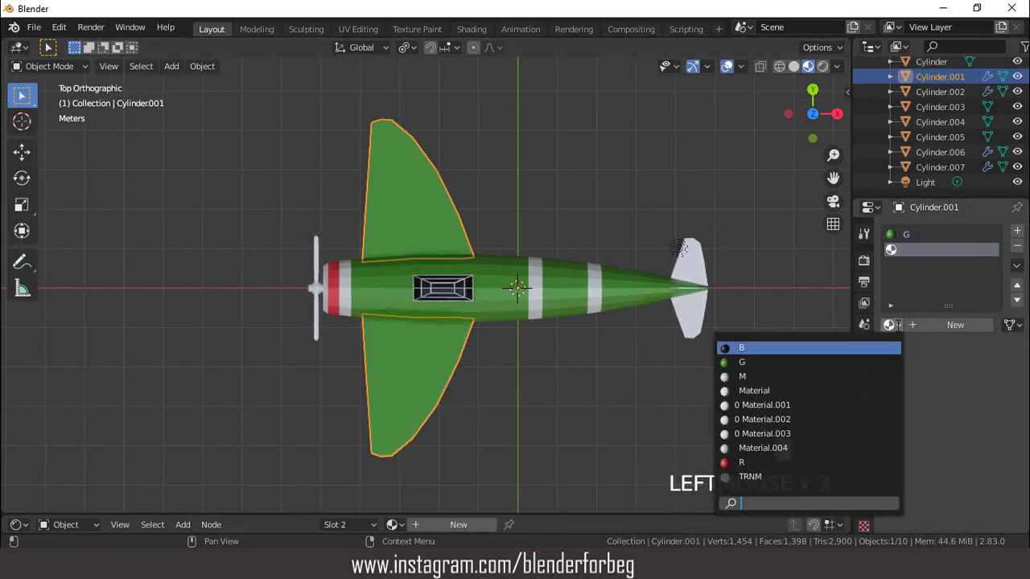
left_click(769, 376)
Bevel two chordwise edge loops on the wing with a 0.117 m offset and assign material M to the bands.
scroll(479, 304, "up", 2)
key("Tab")
scroll(441, 356, "down", 1)
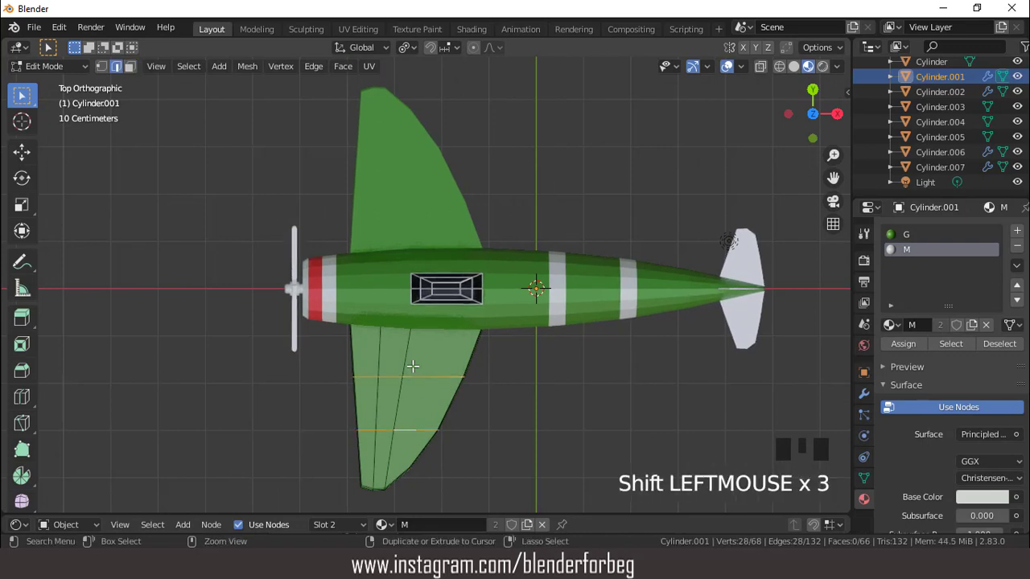
key("ctrl+b")
left_click(412, 357)
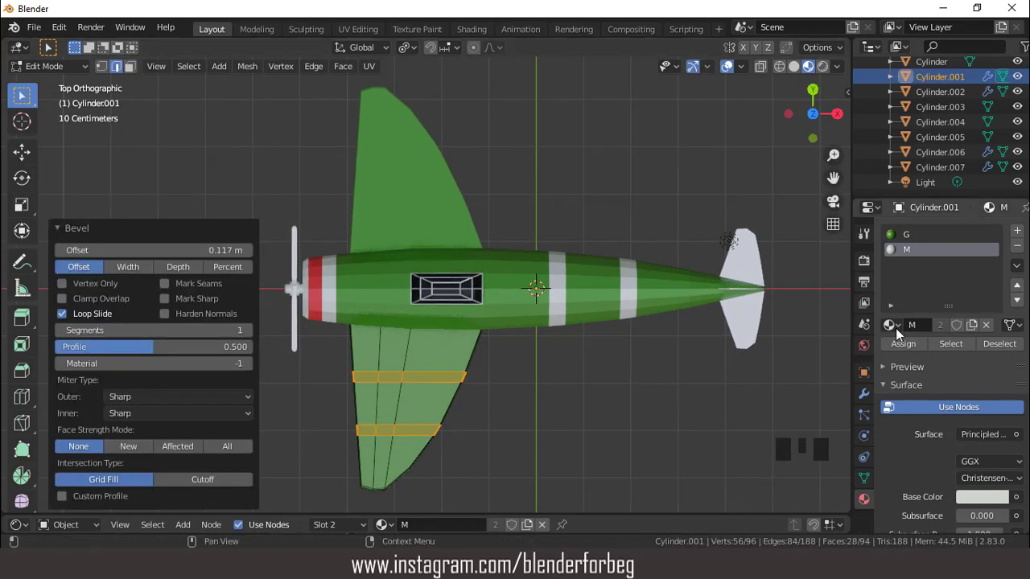
key("Tab")
middle_click_drag(662, 268, 636, 200)
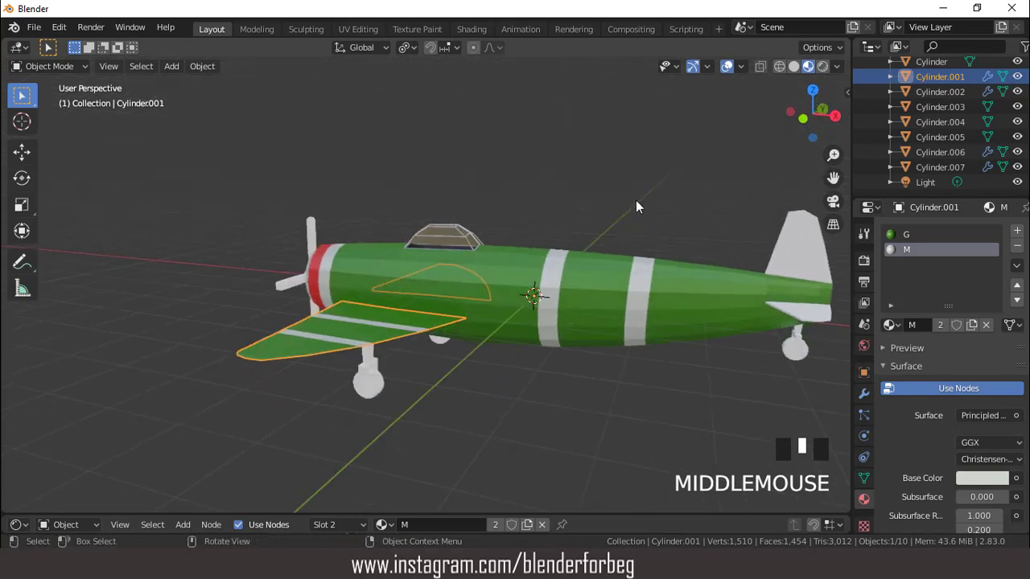
Select the vertical tail fin in front view and give it material G.
scroll(626, 195, "down", 2)
key("KP_1")
left_click(656, 255)
scroll(642, 233, "up", 1)
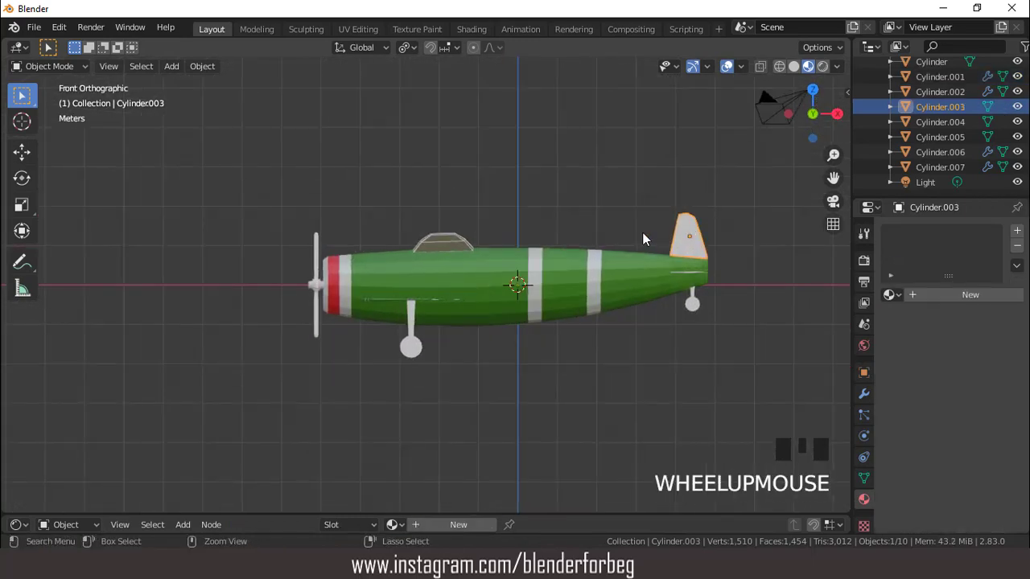
key("ctrl+KP_6")
key("ctrl+KP_6")
key("ctrl+KP_6")
key("ctrl+KP_6")
key("ctrl+KP_6")
key("ctrl+KP_6")
key("ctrl+KP_6")
key("ctrl+KP_6")
scroll(641, 232, "up", 2)
left_click(889, 294)
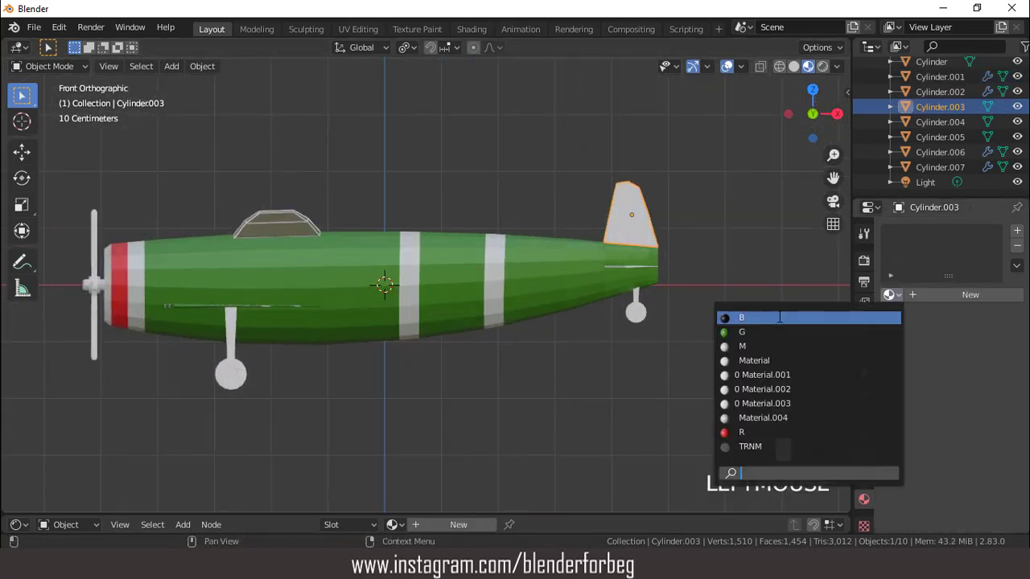
left_click(736, 315)
Bevel the tail fin's middle edge loop with a 0.0684 m offset to form a stripe.
key("Tab")
scroll(653, 208, "up", 2)
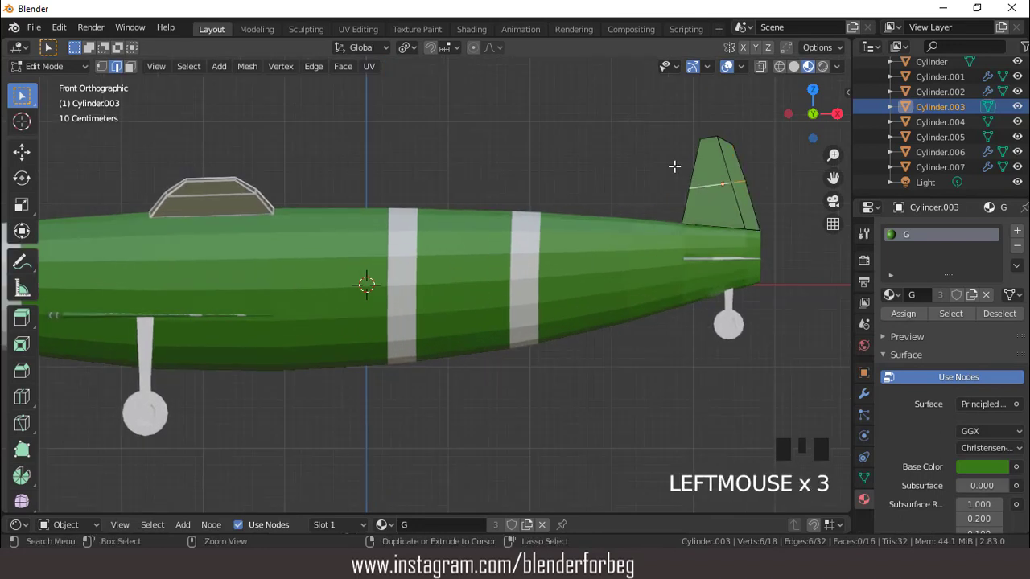
key("ctrl+b")
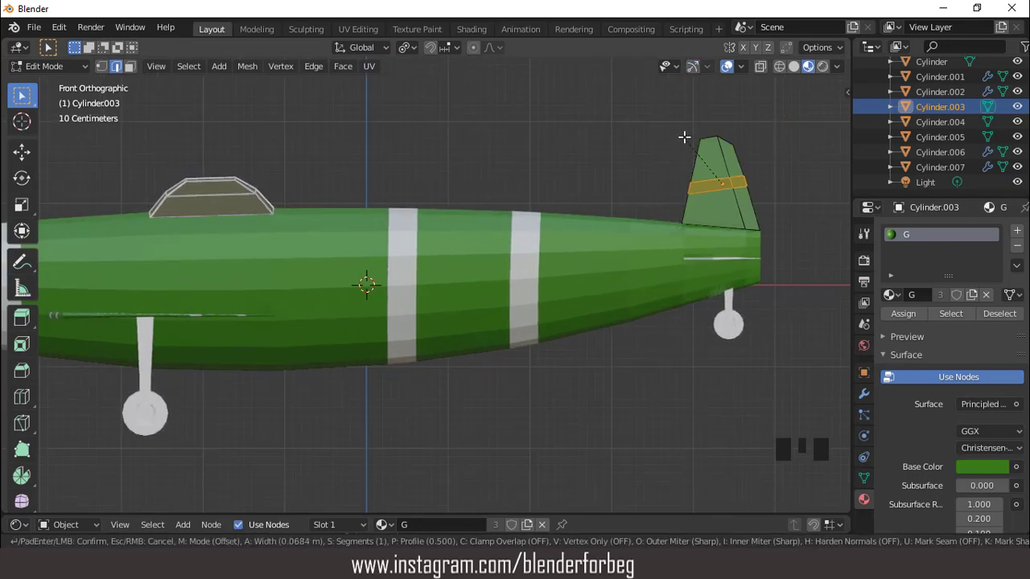
left_click(684, 137)
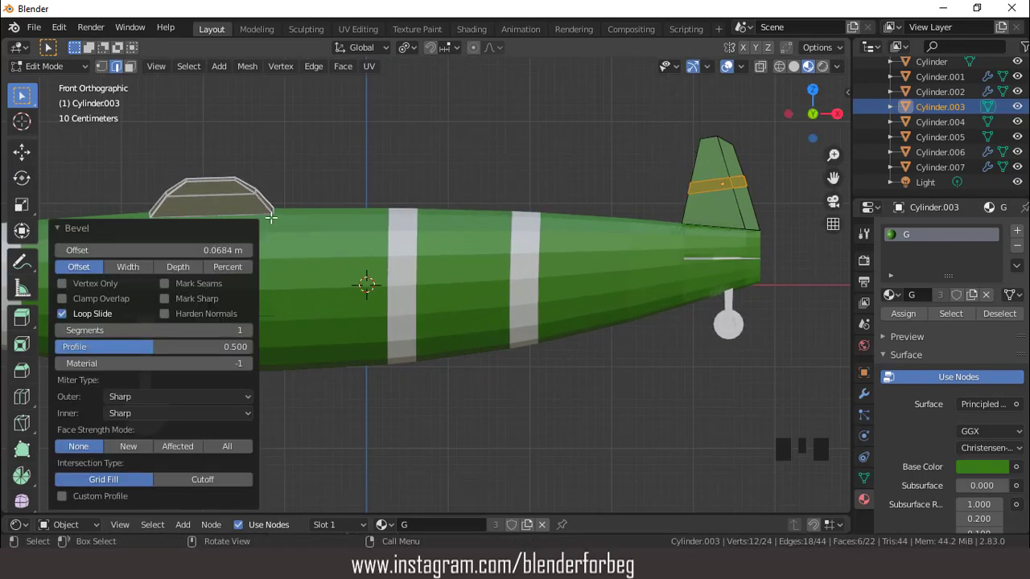
left_click(542, 144)
Add a second slot with material M to the tail fin and assign it to the stripe.
left_click(1016, 232)
left_click(890, 324)
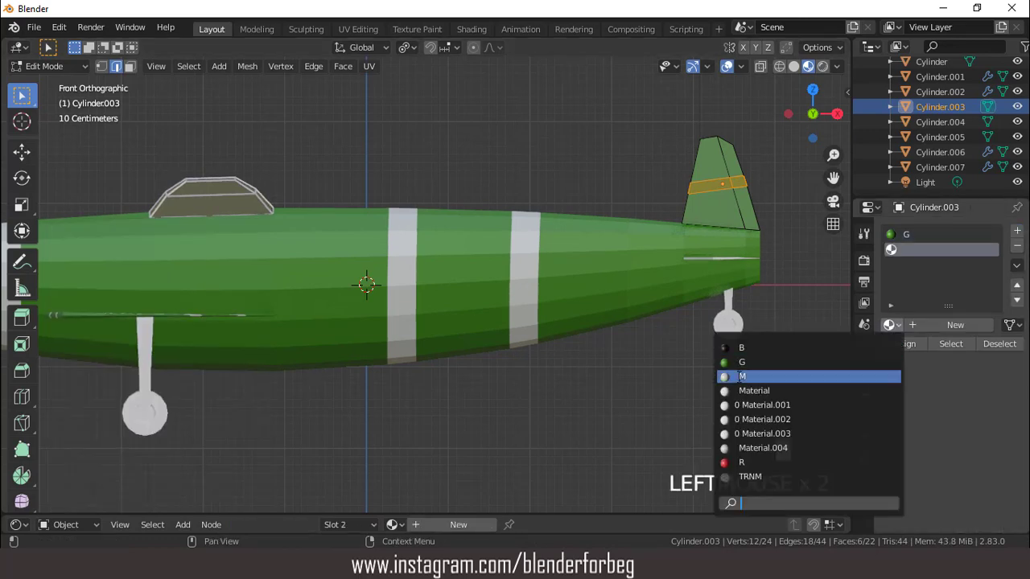
left_click(780, 375)
middle_click_drag(669, 232, 636, 217)
key("Tab")
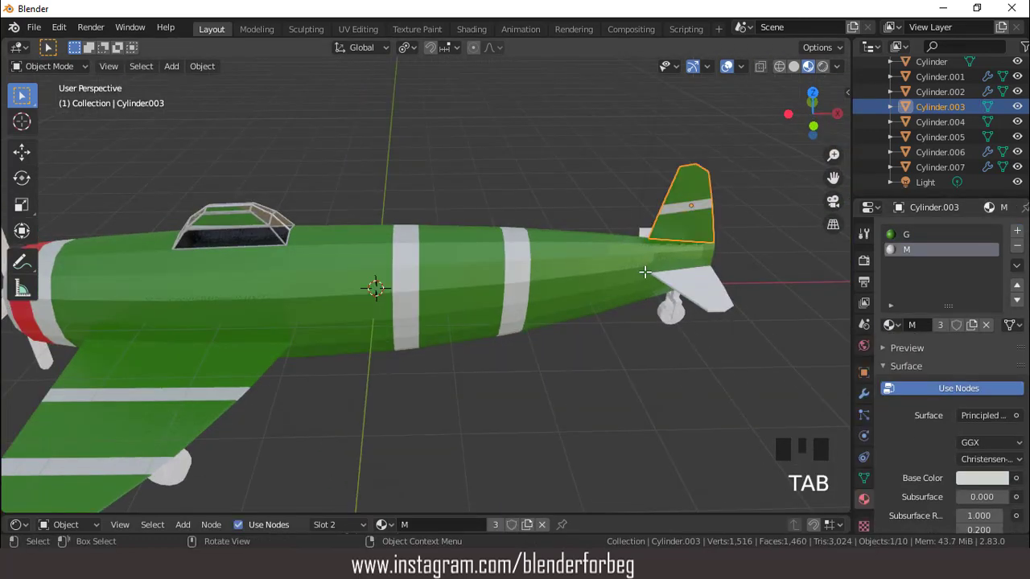
Select the horizontal tail wings in top view and give them material slots G and M.
key("KP_7")
left_click(656, 225)
left_click(890, 295)
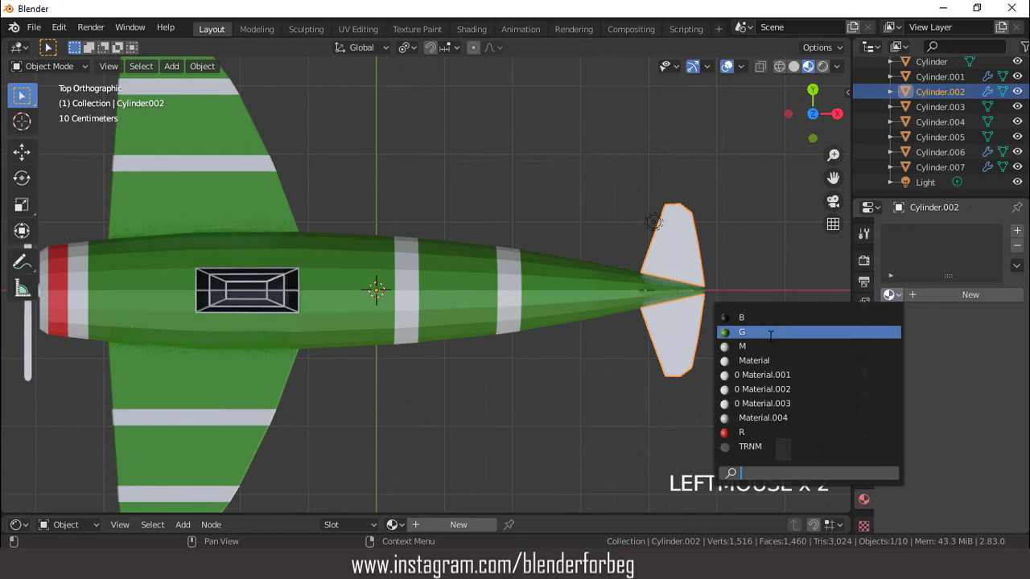
left_click(769, 332)
left_click(1016, 231)
left_click(891, 324)
left_click(744, 377)
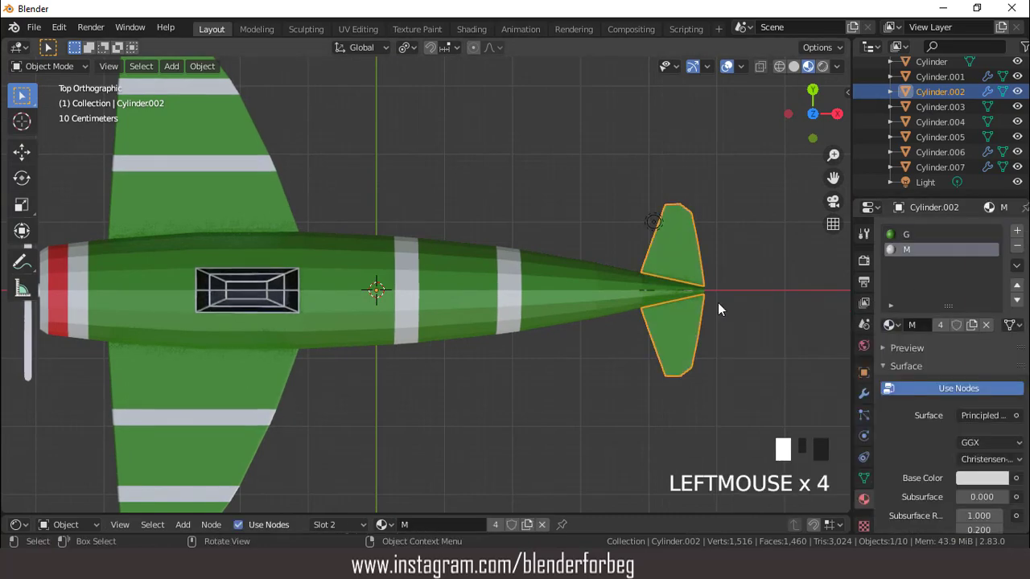
Bevel the middle edge loop of the horizontal tail wings with a 0.068368 m offset and assign material M to the stripe.
key("Tab")
key("ctrl+b")
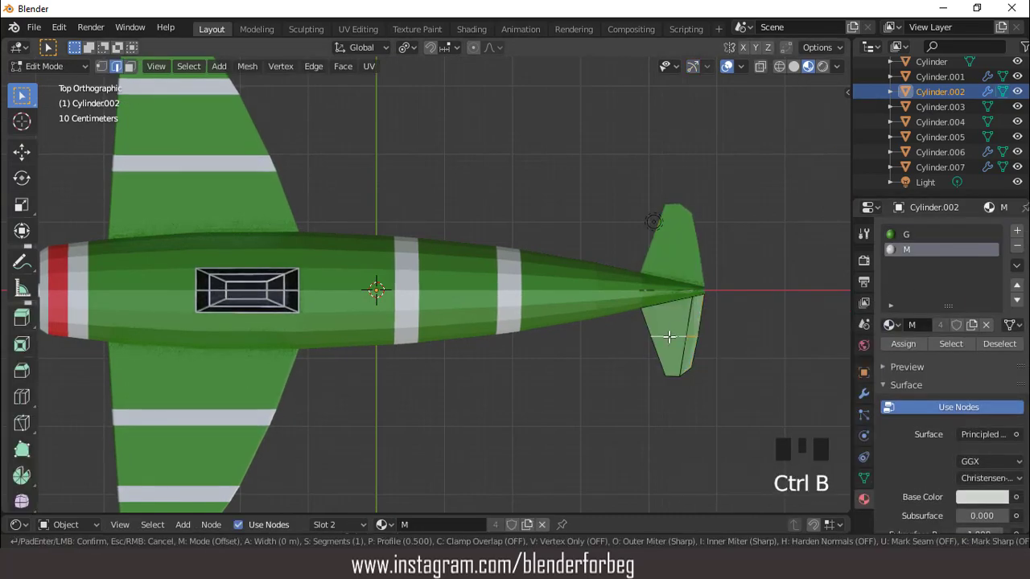
left_click(293, 242)
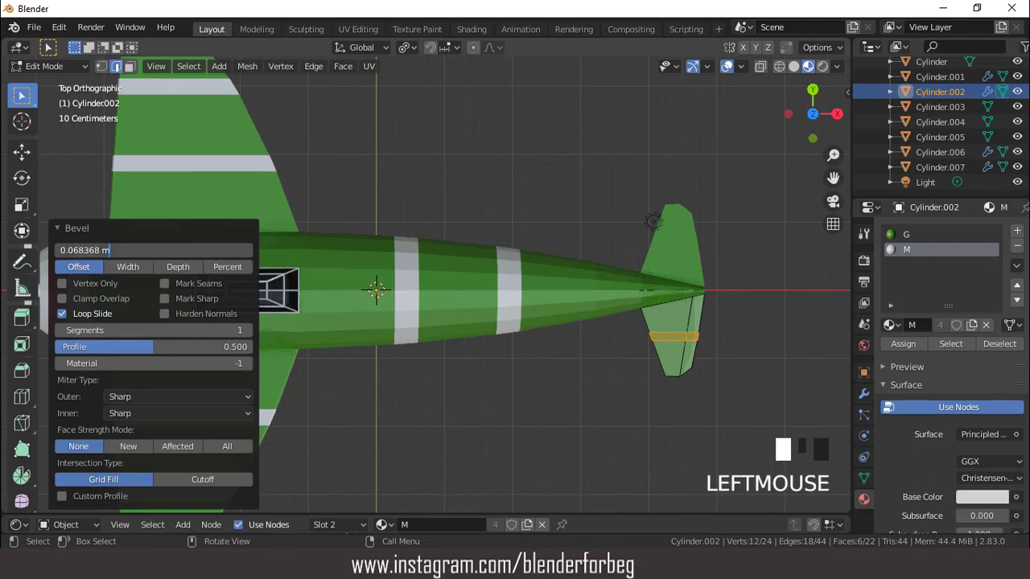
middle_click_drag(653, 221, 435, 316)
key("Tab")
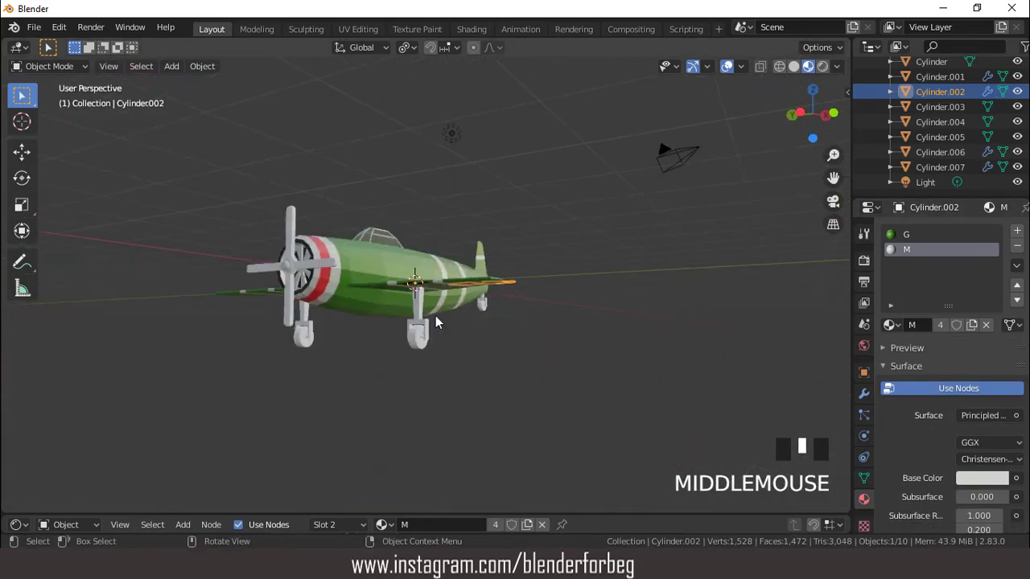
Select the main landing gear and replace its material with M.
left_click(432, 319)
scroll(433, 322, "up", 2)
left_click(955, 294)
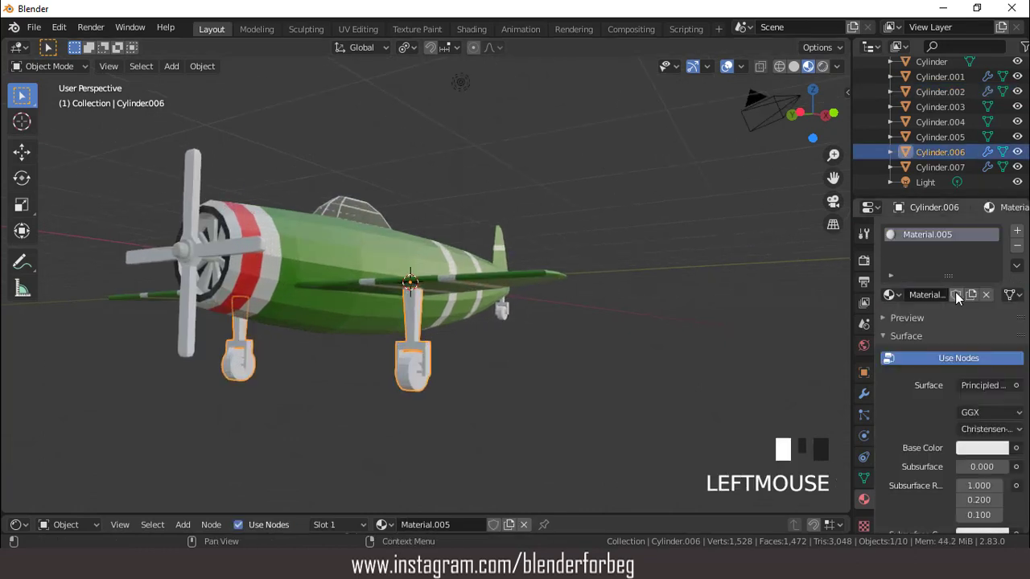
left_click(973, 446)
left_click(889, 295)
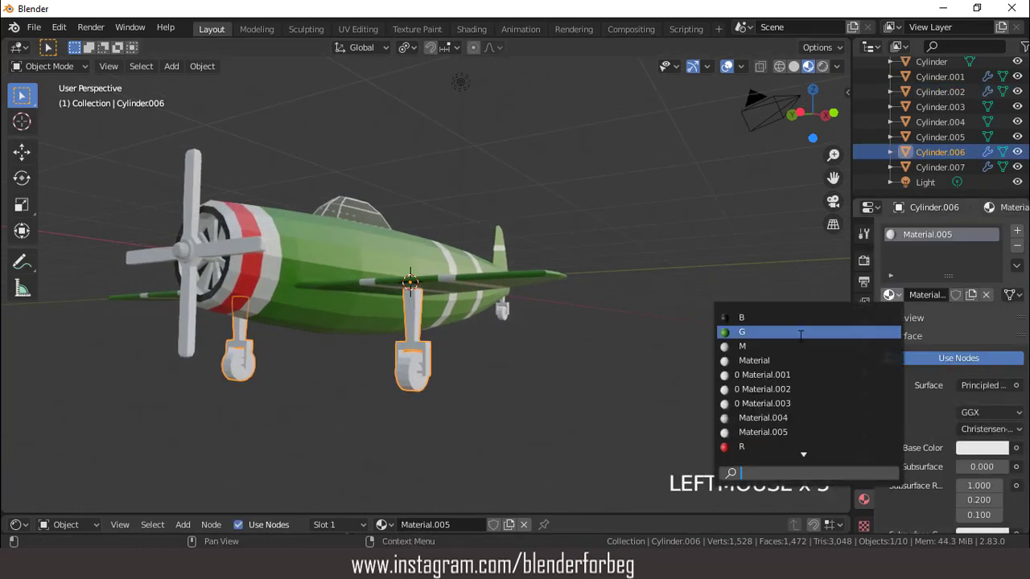
left_click(777, 345)
Add a second material slot to the main landing gear with a new material whose base color is black.
left_click(1017, 231)
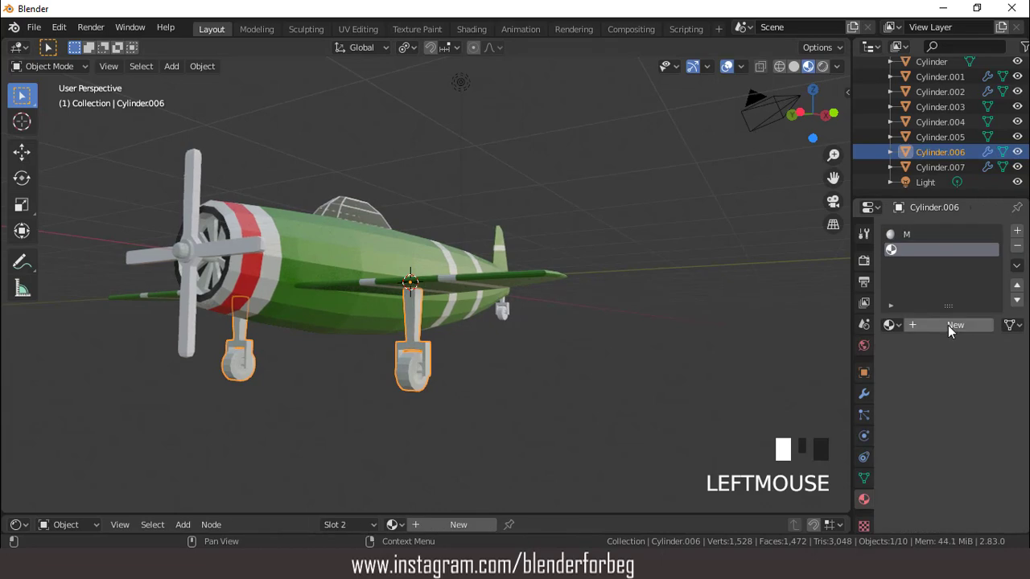
left_click(949, 325)
left_click(981, 477)
Select the tyre faces of the main landing gear wheels and assign the black material to them.
scroll(515, 344, "up", 2)
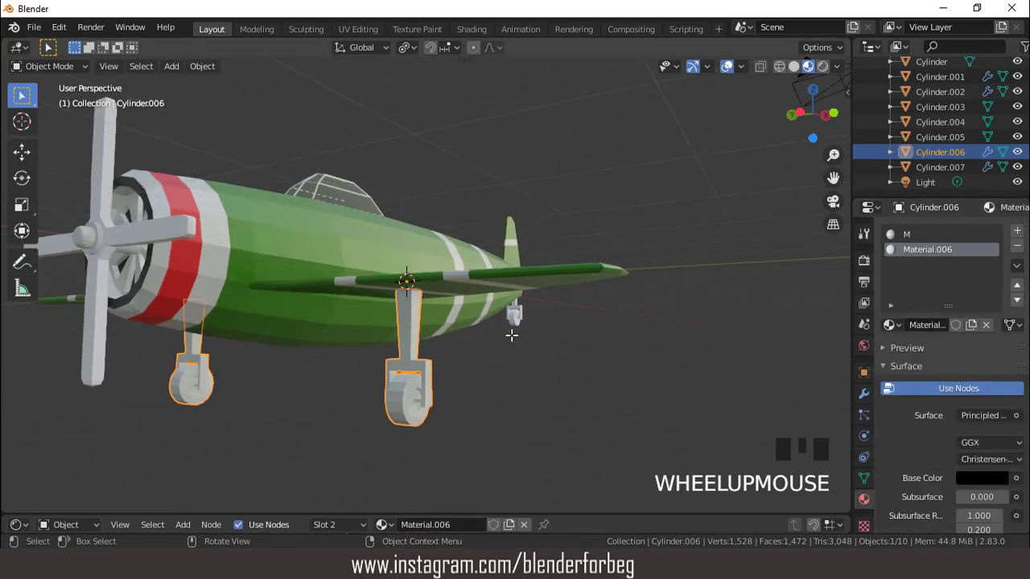
key("Tab")
middle_click_drag(510, 333, 571, 336)
key("3")
left_click(384, 341)
key("ctrl+KP_Add")
left_click(927, 249)
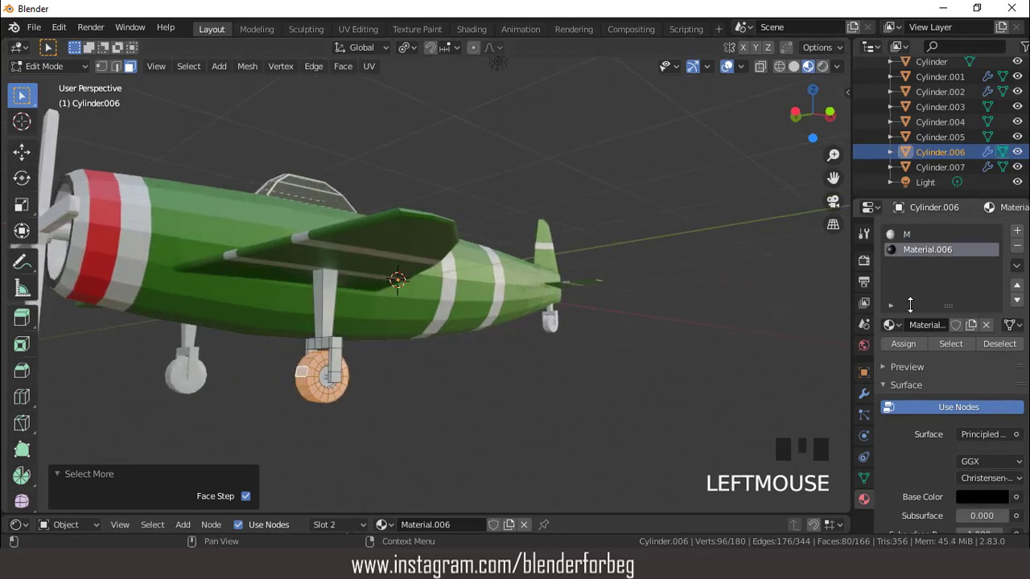
left_click(902, 343)
left_click(797, 233)
middle_click_drag(667, 218, 654, 265)
scroll(635, 258, "down", 2)
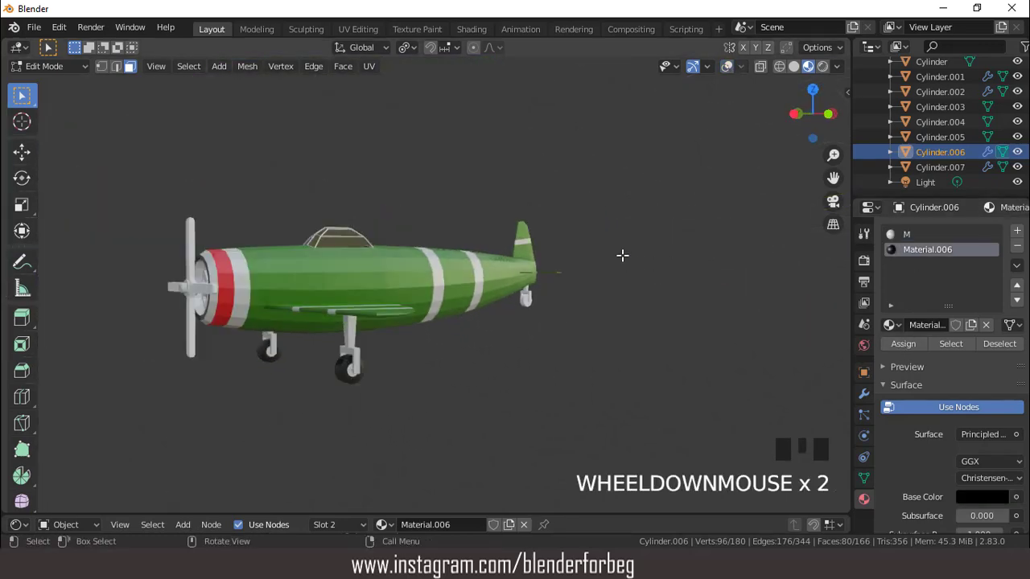
Link the main landing gear's materials to the tail wheel assembly.
key("Tab")
left_click(526, 299)
left_click(526, 299)
left_click(352, 347, "shift")
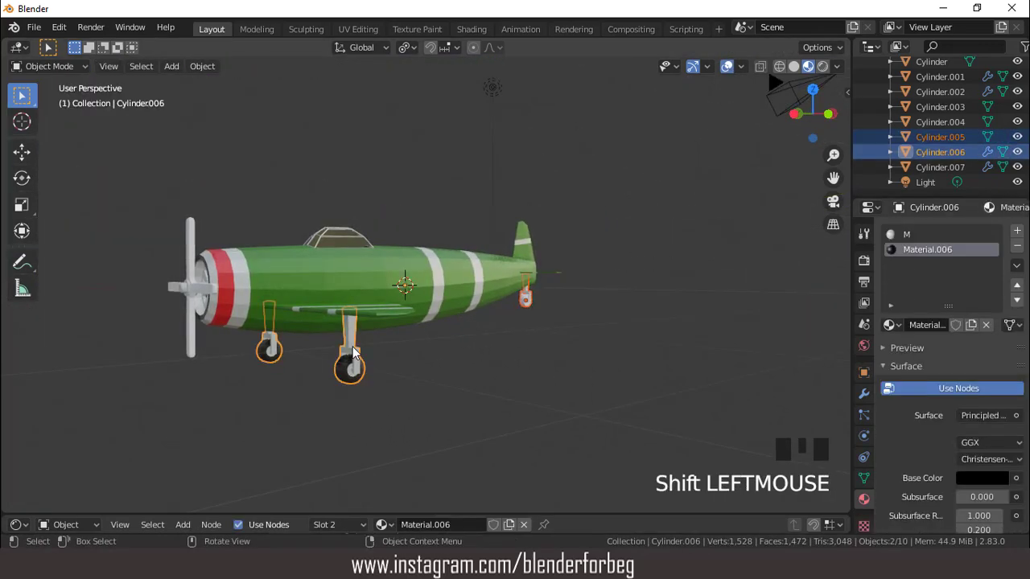
key("ctrl+l")
left_click(354, 353)
Select all tyre faces of the tail wheel and assign the black material to them.
middle_click_drag(354, 353, 544, 305)
scroll(545, 305, "up", 2)
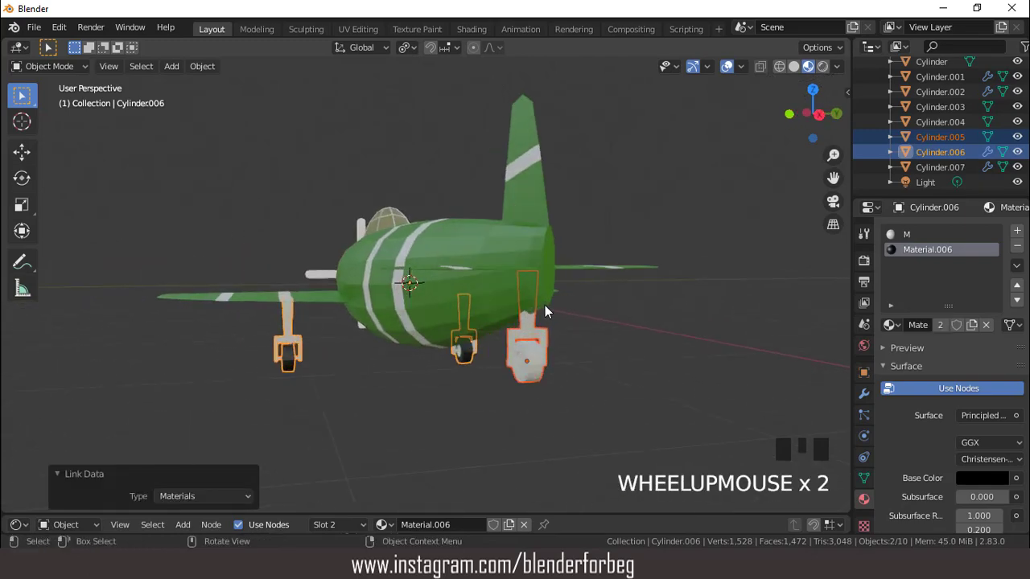
key("Tab")
left_click(535, 360)
scroll(534, 360, "up", 2)
key("ctrl+KP_Add")
key("ctrl+KP_Add")
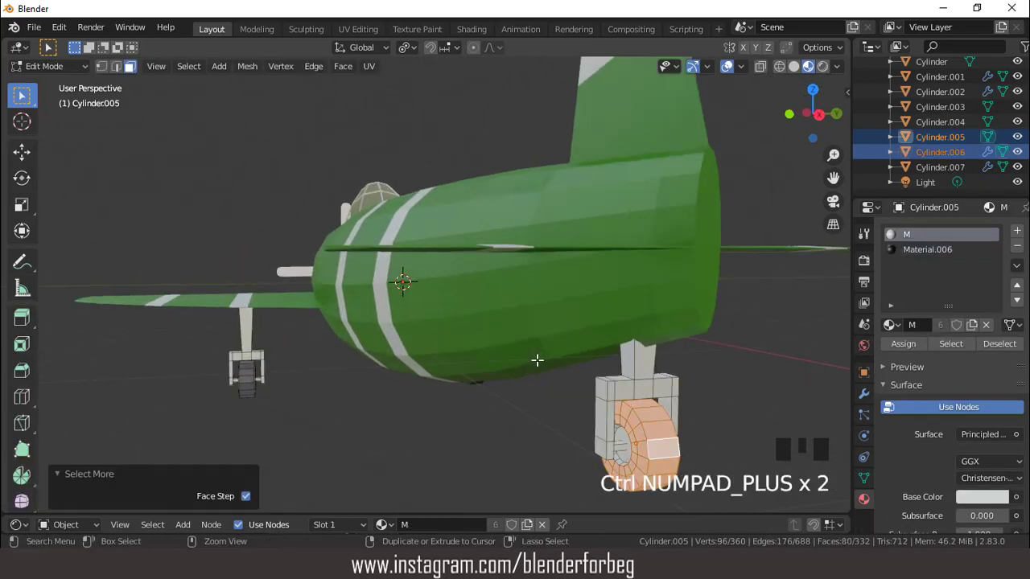
left_click(925, 250)
left_click(903, 344)
middle_click_drag(616, 266, 328, 230)
scroll(542, 233, "up", 2)
key("Tab")
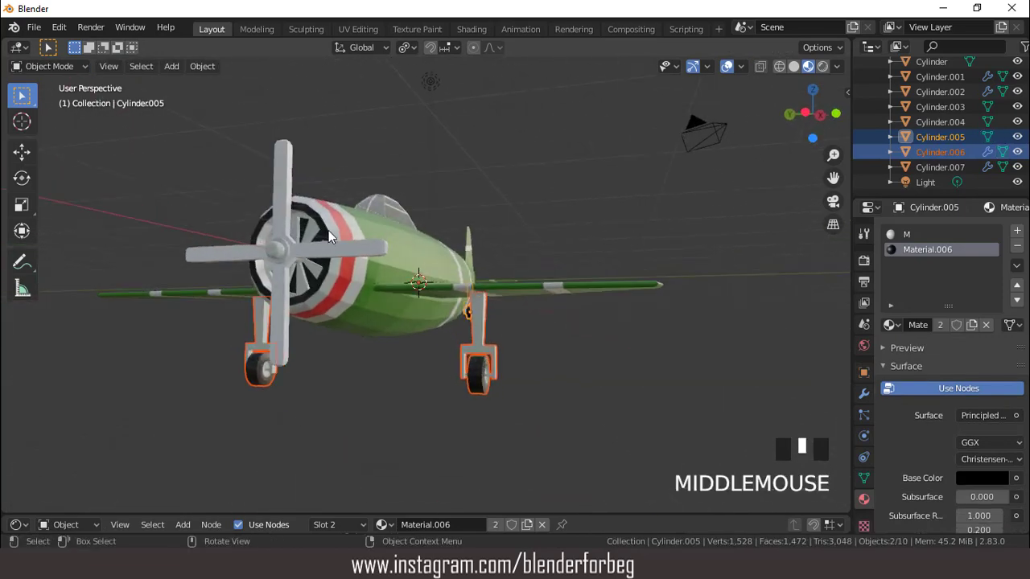
Select the rounded nose cap at the propeller's center on the fuselage mesh and assign material R to it.
left_click(274, 254)
key("Tab")
scroll(274, 254, "up", 2)
left_click(252, 263)
key("ctrl+KP_Add")
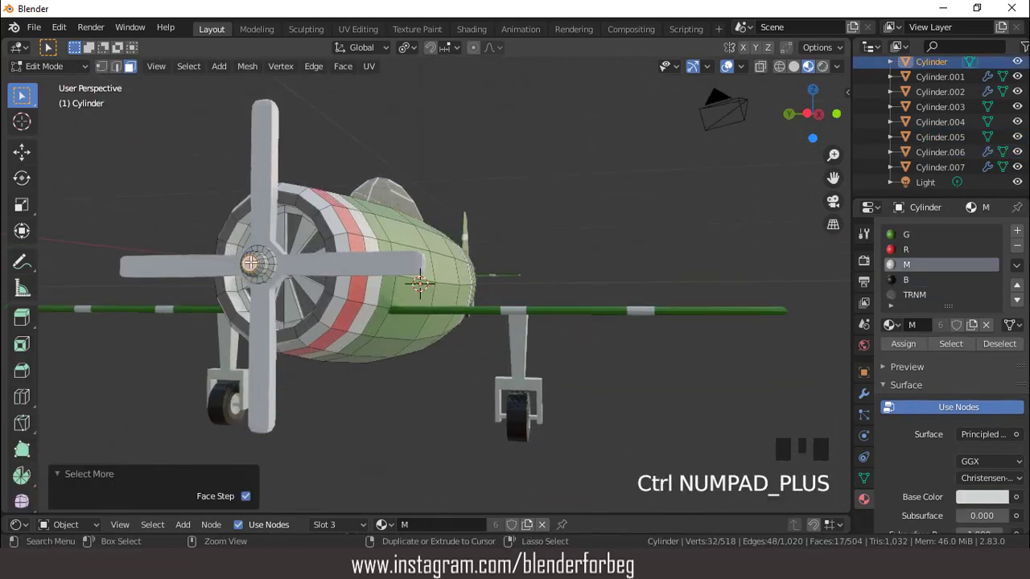
key("ctrl+KP_Add")
key("ctrl+KP_Add")
key("ctrl+KP_Add")
key("KP_1")
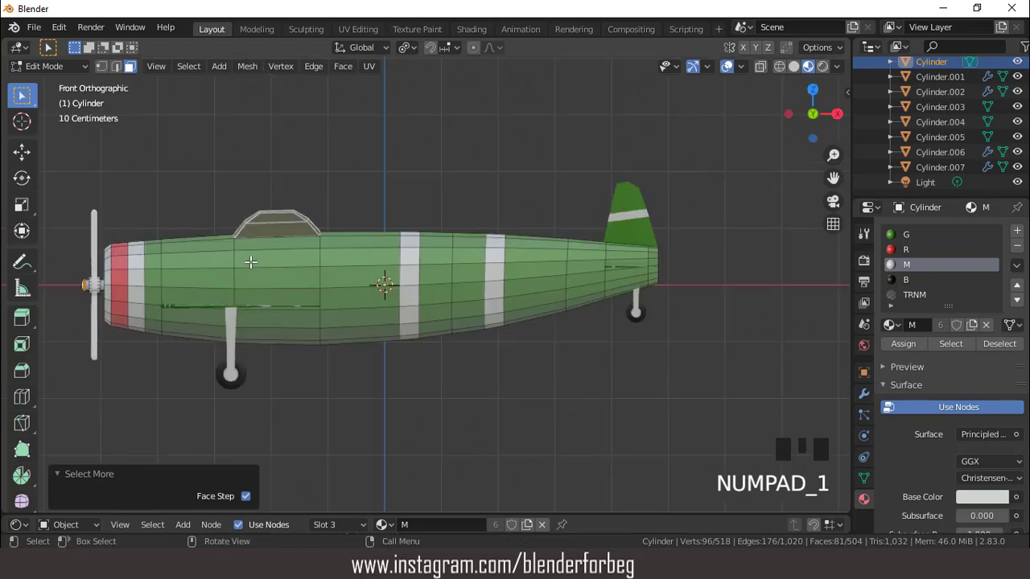
key("ctrl+KP_4")
key("ctrl+KP_4")
key("ctrl+KP_4")
key("ctrl+KP_4")
key("ctrl+KP_4")
key("ctrl+KP_4")
scroll(250, 262, "up", 2)
middle_click_drag(250, 262, 397, 207)
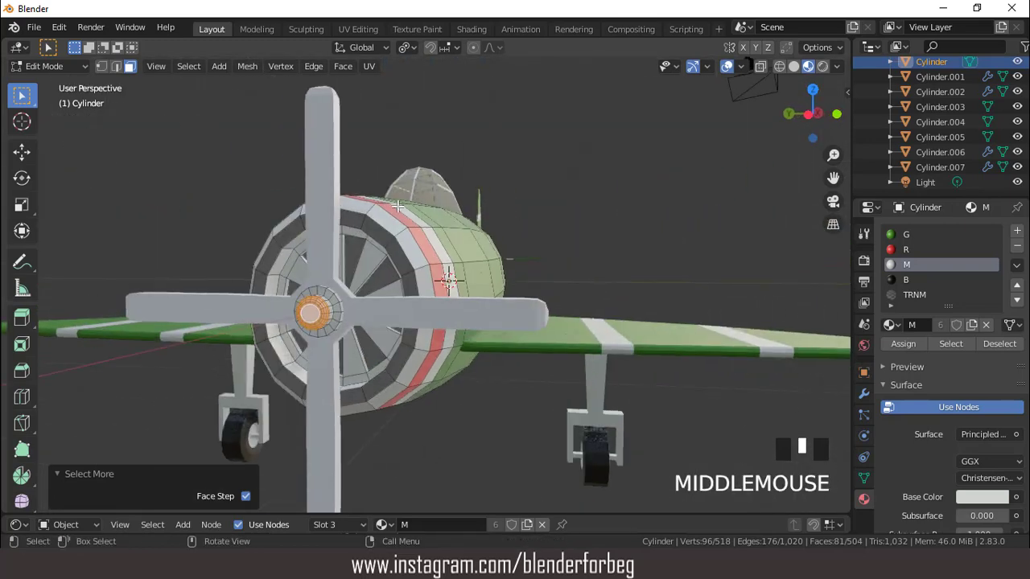
left_click(905, 249)
left_click(902, 343)
left_click(726, 68)
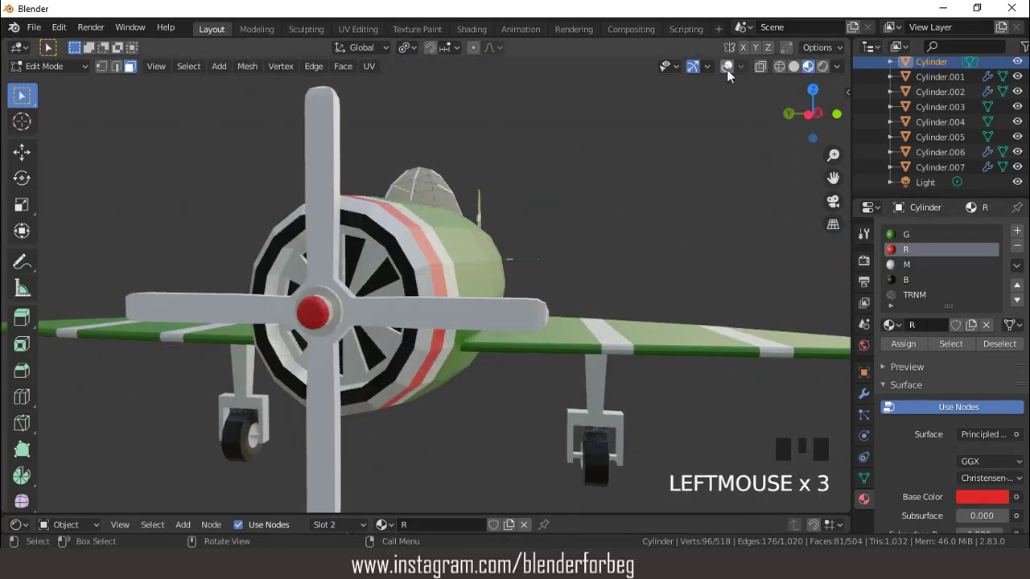
left_click(726, 68)
key("Tab")
Select the propeller blades object and give it material M in its first slot.
left_click(335, 172)
key("Tab")
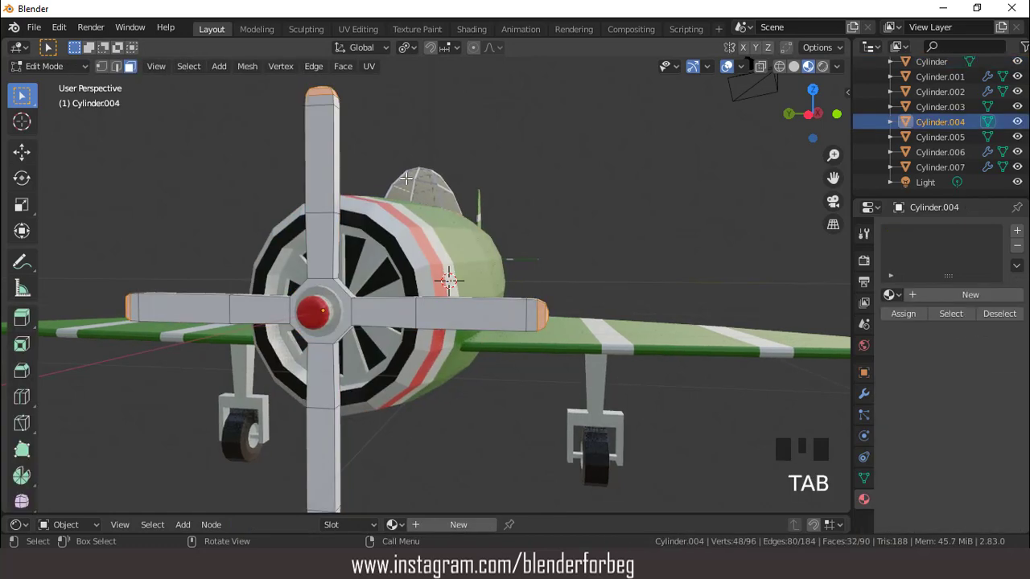
scroll(407, 178, "down", 2)
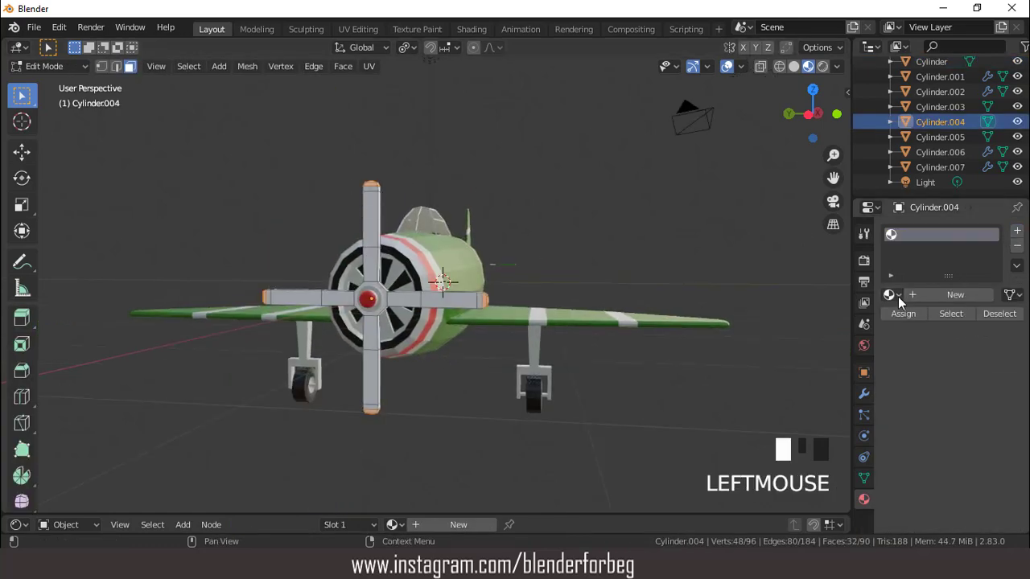
left_click(946, 296)
left_click(888, 294)
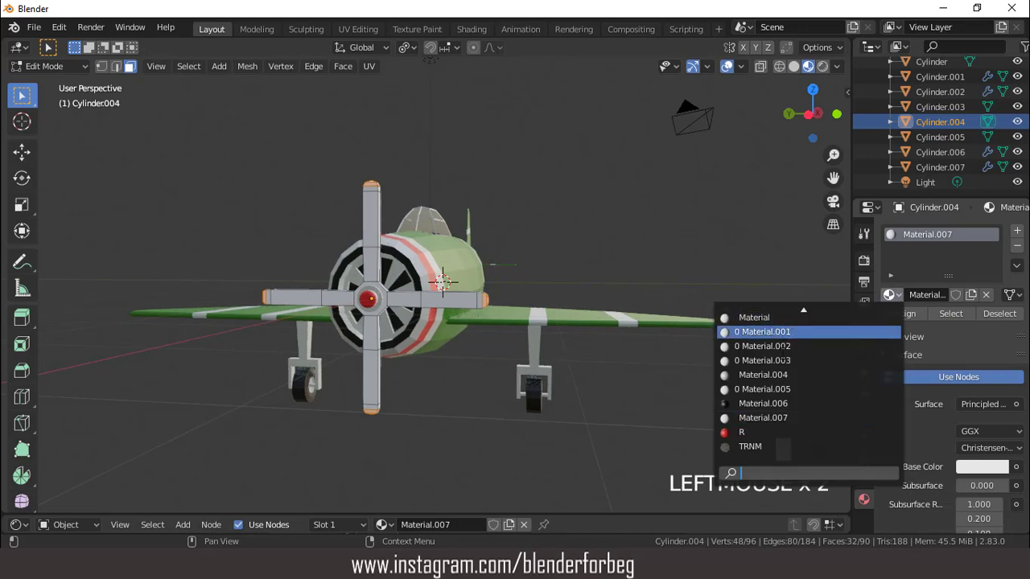
left_click(756, 346)
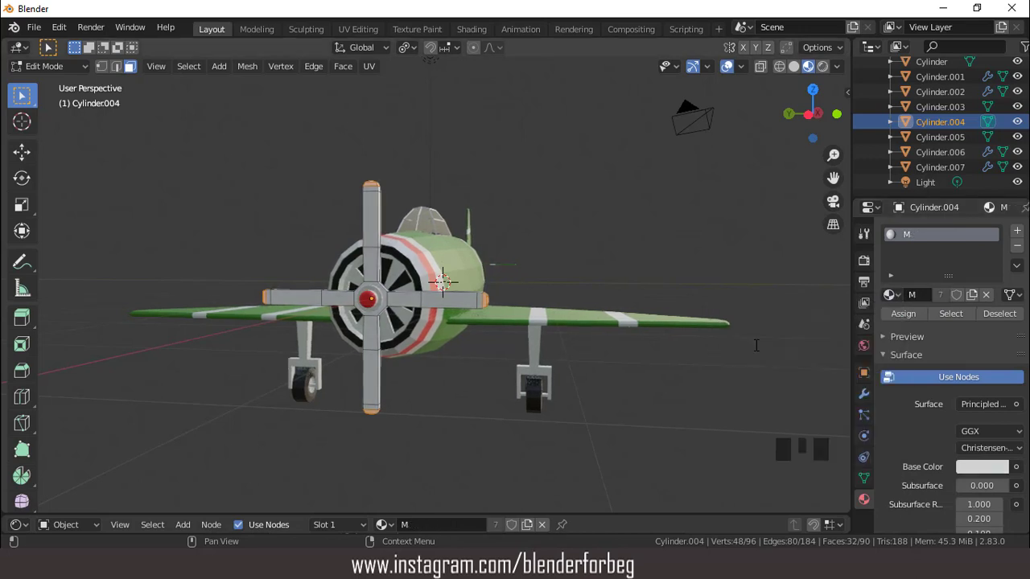
left_click(1016, 230)
left_click(888, 324)
left_click(753, 375)
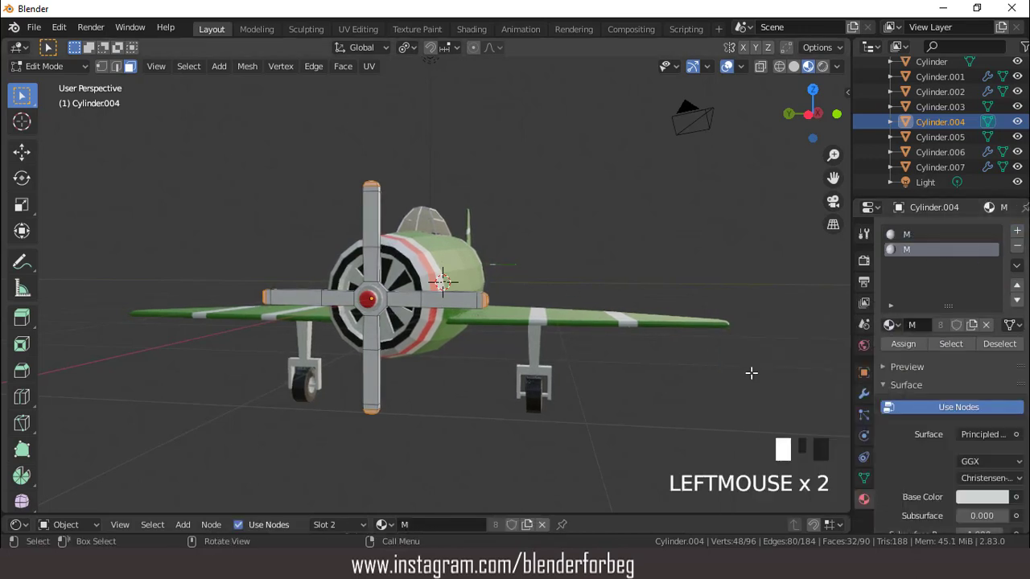
left_click(1017, 246)
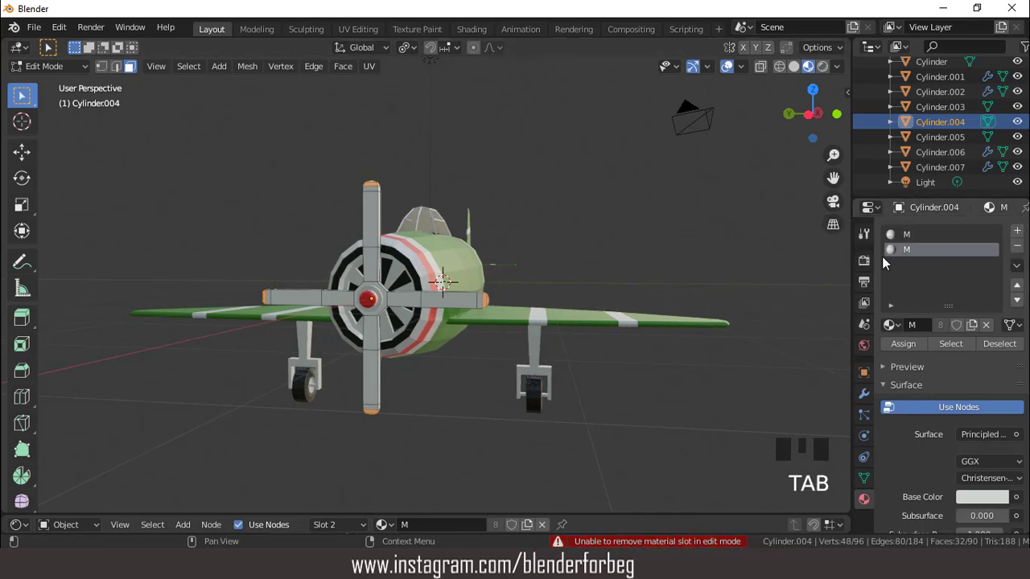
key("Tab")
left_click(1017, 245)
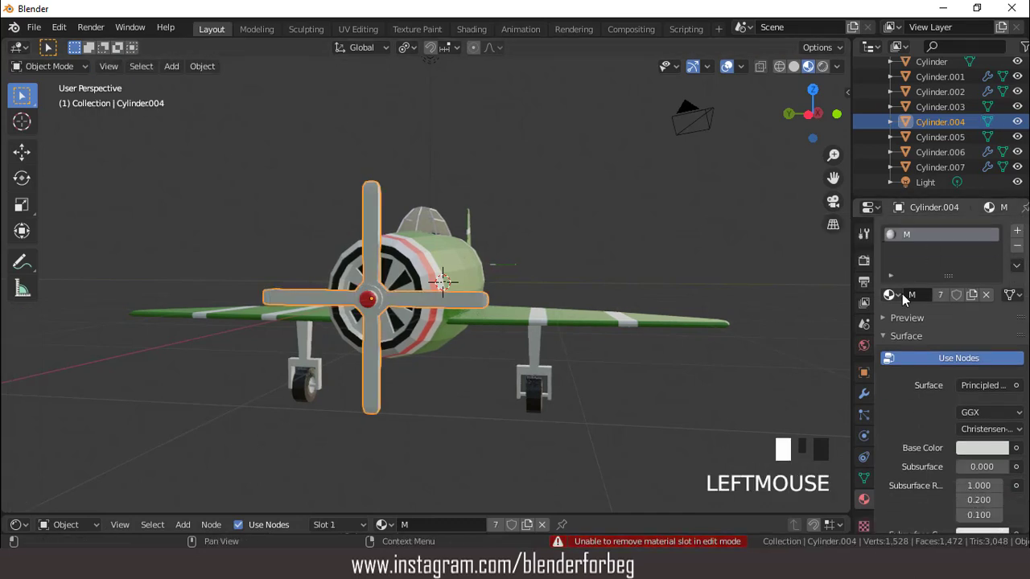
Add a second slot with material R to the propeller and assign it to the selected blade tips.
left_click(891, 295)
left_click(1017, 230)
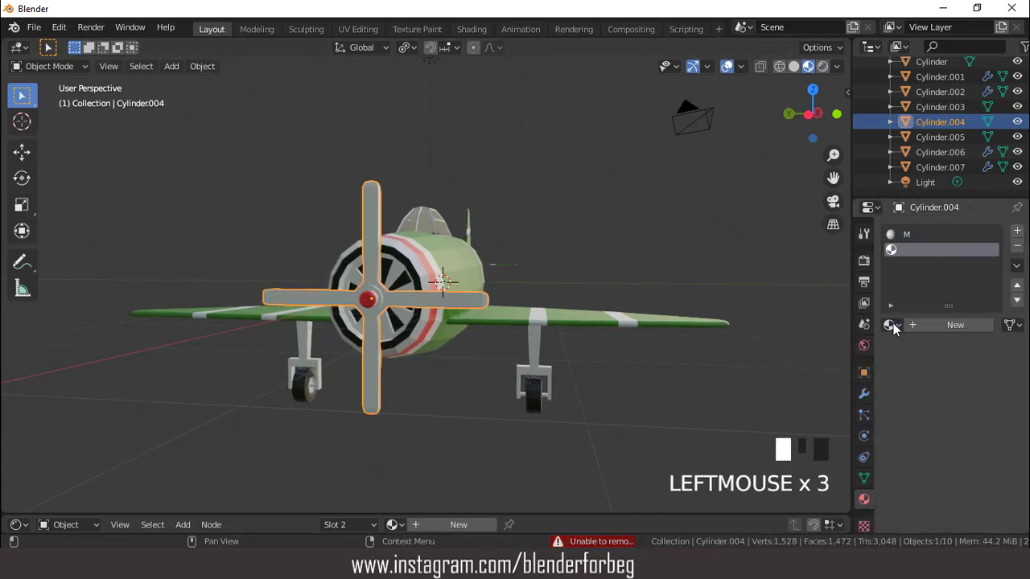
left_click(888, 325)
scroll(784, 366, "down", 9)
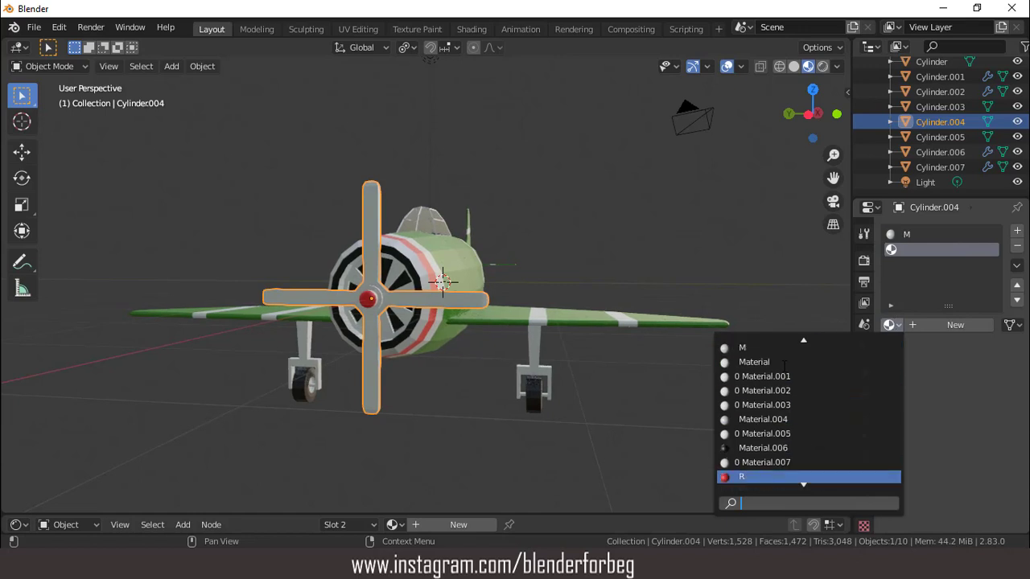
left_click(750, 462)
key("Tab")
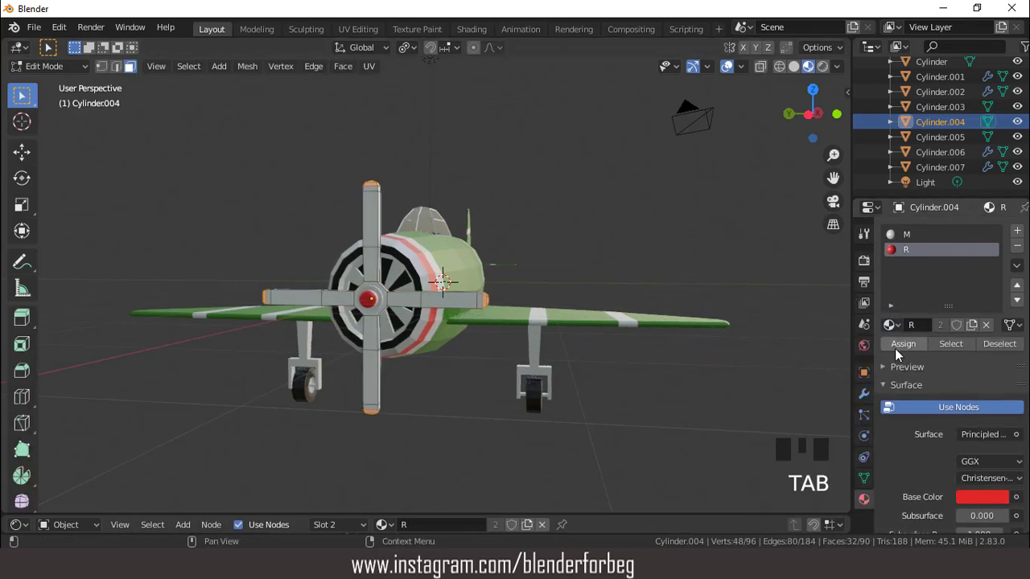
left_click(728, 67)
left_click(728, 66)
left_click(728, 67)
Isolate the propeller in left view, select its hub and inner blade sections, and assign them a third slot with a single-user copy of material G.
key("ctrl+KP_3")
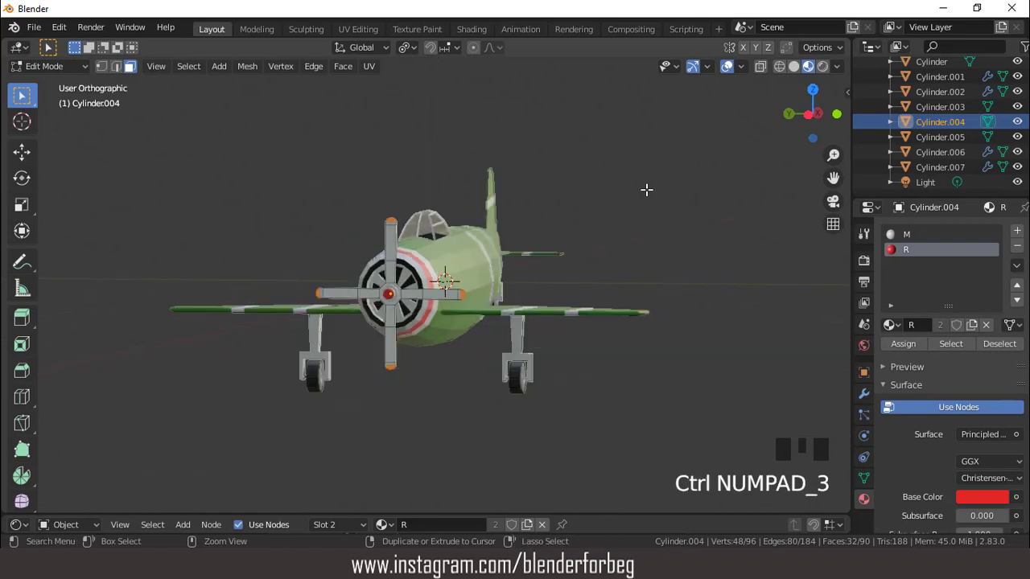
scroll(646, 190, "up", 4)
key("KP_Divide")
scroll(471, 265, "up", 2)
left_click(599, 177)
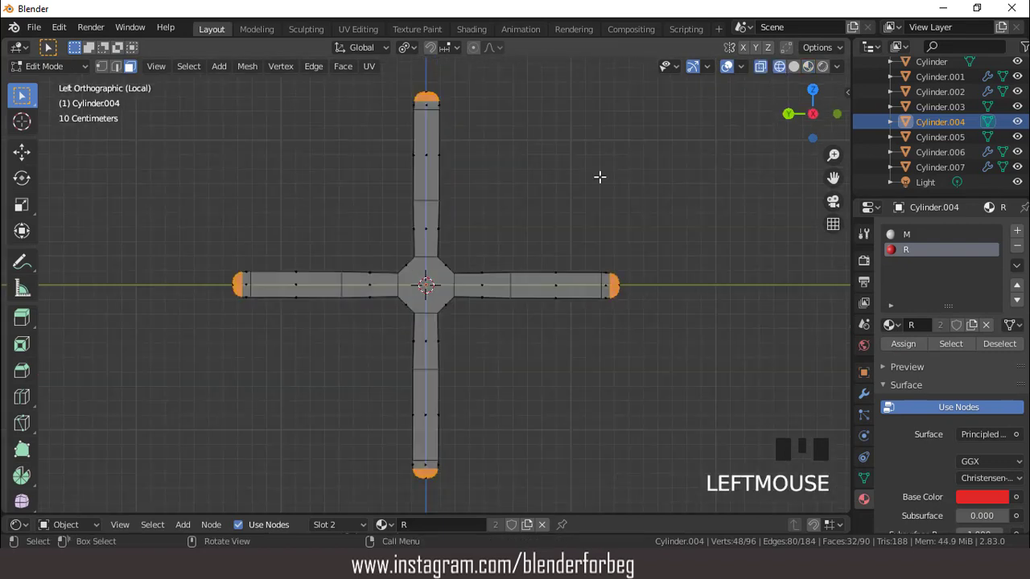
left_click_drag(458, 312, 460, 313)
key("ctrl+KP_Add")
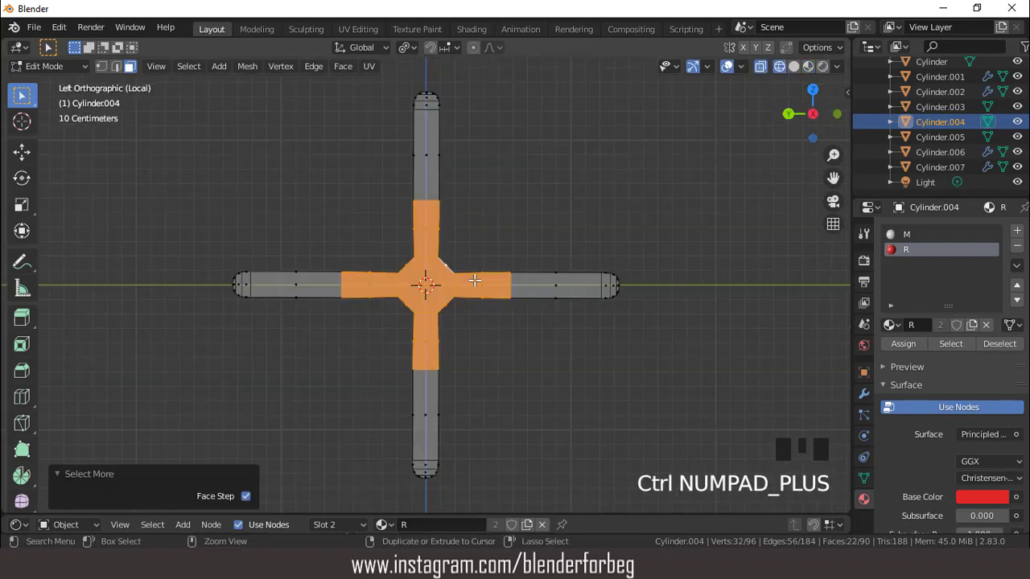
left_click(794, 66)
left_click(1017, 230)
left_click(889, 324)
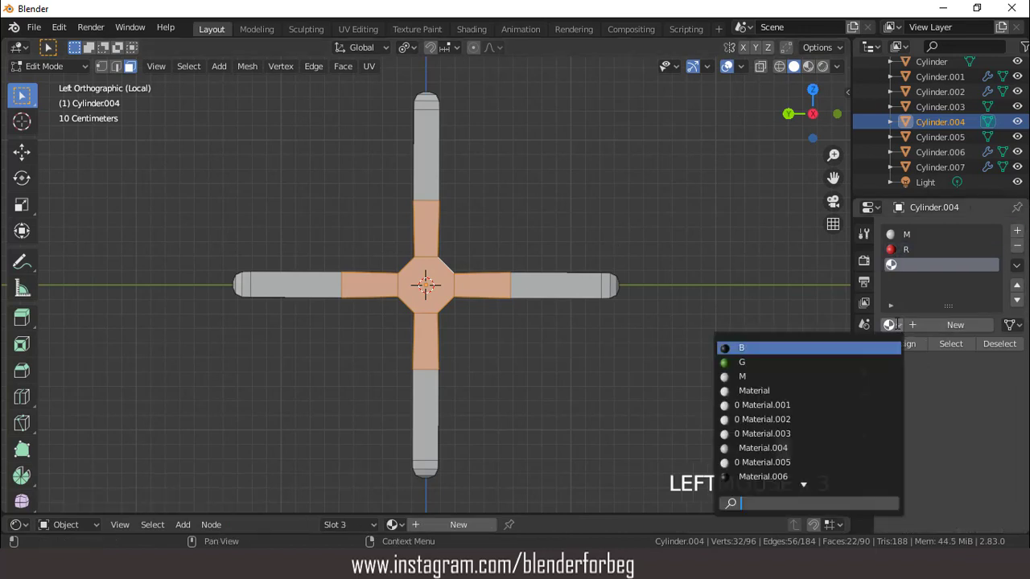
left_click(777, 362)
left_click(970, 324)
left_click(903, 344)
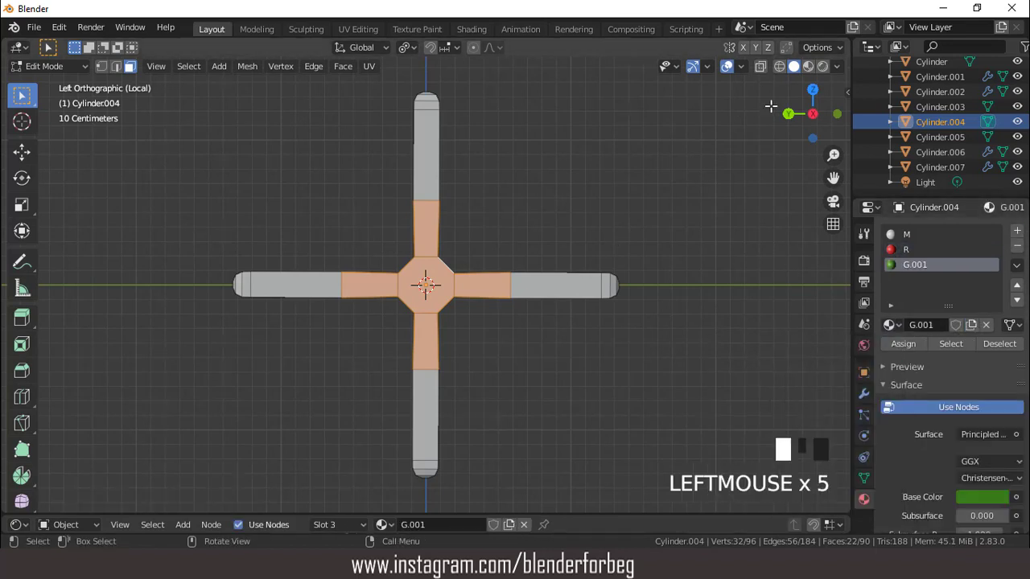
Leave the isolated propeller view and show the whole airplane in material preview with overlays hidden.
left_click(727, 66)
left_click(726, 66)
key("KP_Divide")
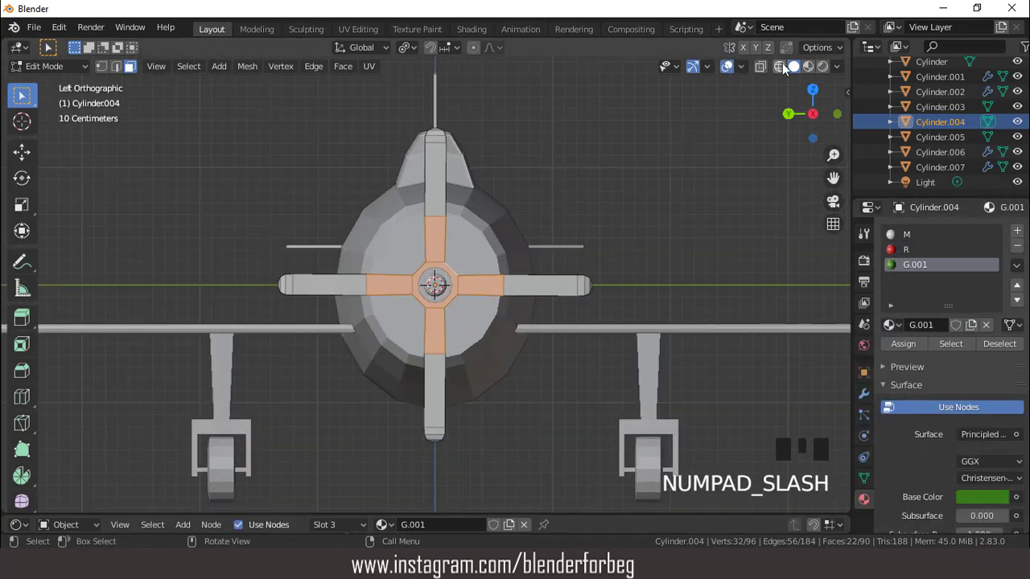
left_click(901, 342)
left_click(808, 66)
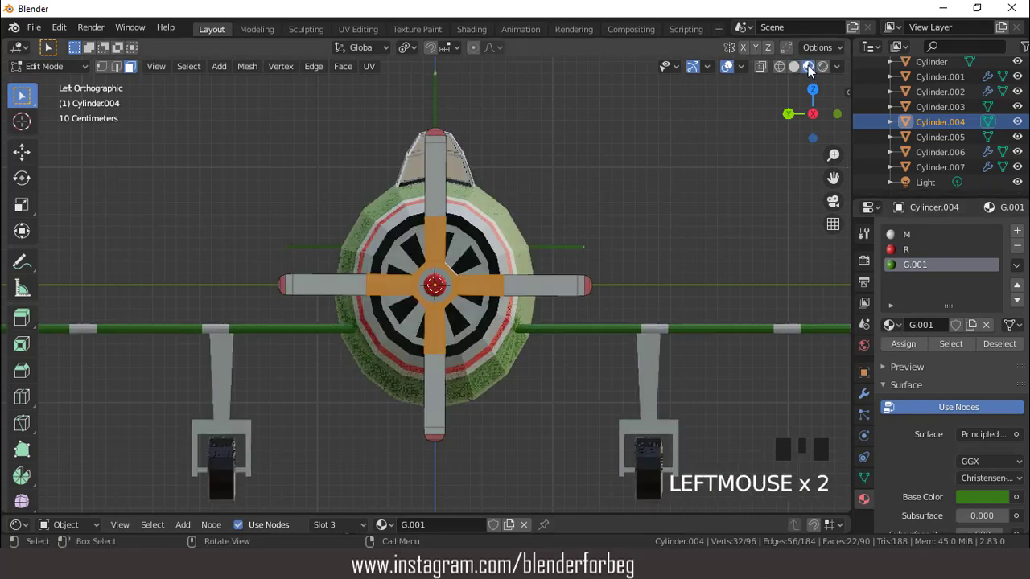
left_click(726, 66)
middle_click_drag(706, 78, 510, 195)
scroll(510, 195, "up", 2)
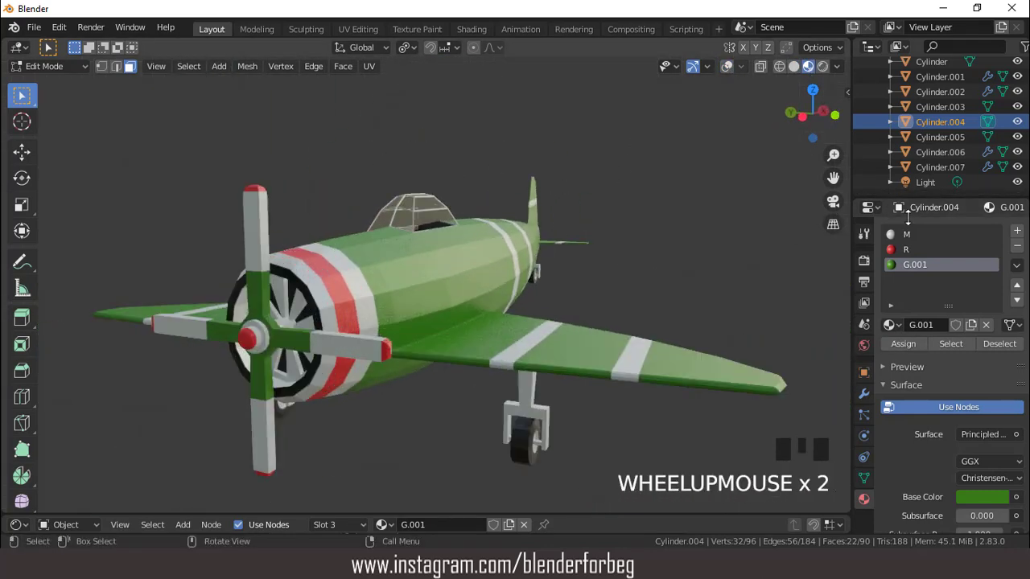
Darken the base color of the propeller's material G.001 to an HSV value of about 0.133 and return to Object Mode.
left_click(981, 497)
left_click_drag(996, 297, 996, 376)
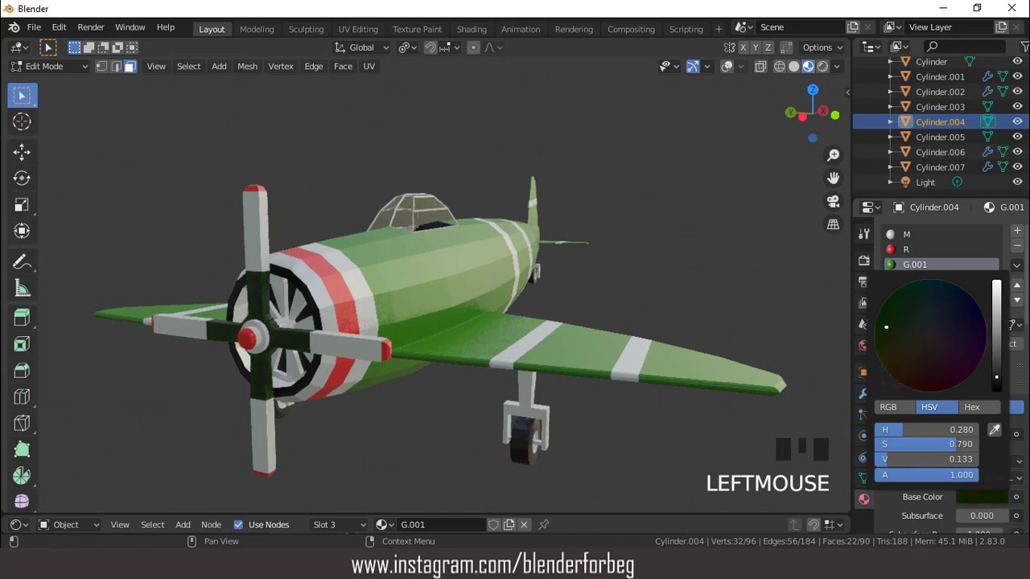
middle_click_drag(627, 242, 417, 207)
scroll(563, 236, "down", 2)
key("Tab")
scroll(461, 283, "down", 3)
scroll(450, 233, "up", 3)
Turn the overlays back on, shade the fuselage smooth and open the Normals settings of its mesh data.
left_click(457, 245)
middle_click_drag(458, 244, 541, 147)
left_click(726, 66)
right_click(435, 142)
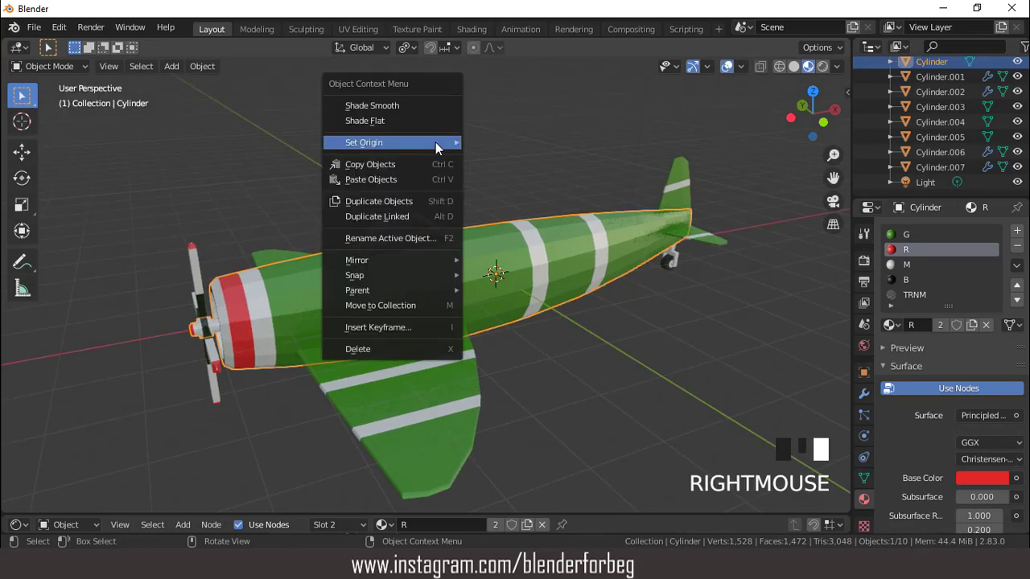
left_click(426, 105)
left_click(863, 477)
scroll(880, 422, "down", 2)
left_click(902, 452)
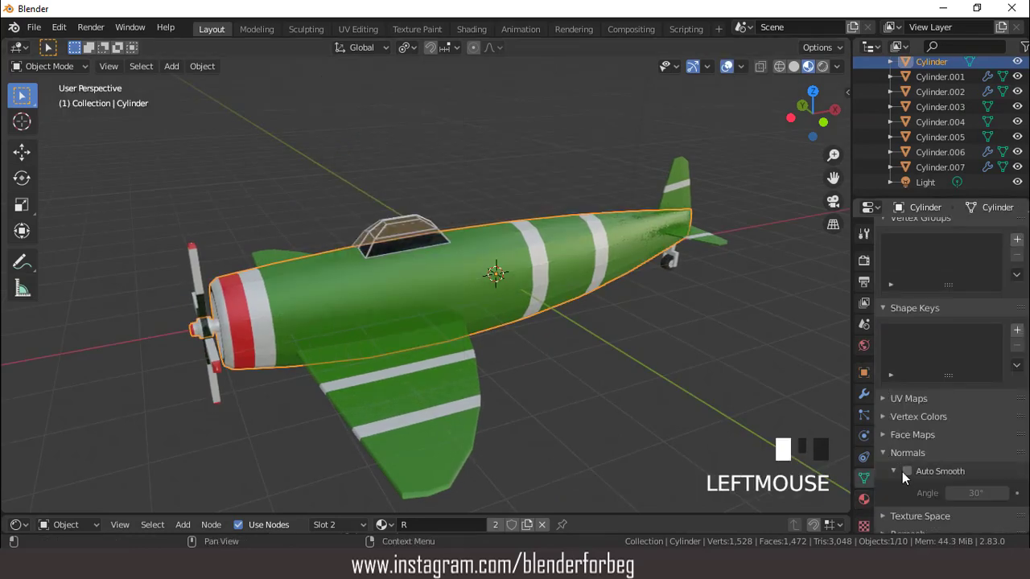
scroll(538, 345, "down", 4)
Apply smooth shading to the main wings and the horizontal tail.
middle_click_drag(538, 345, 502, 363)
left_click(502, 363)
right_click(502, 364)
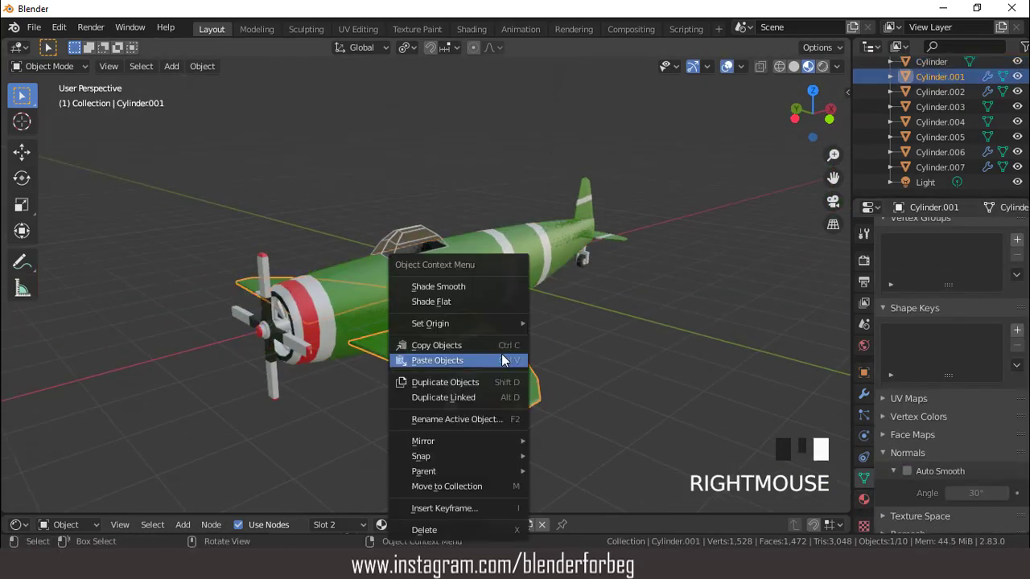
left_click(464, 287)
left_click(745, 322)
left_click(608, 235)
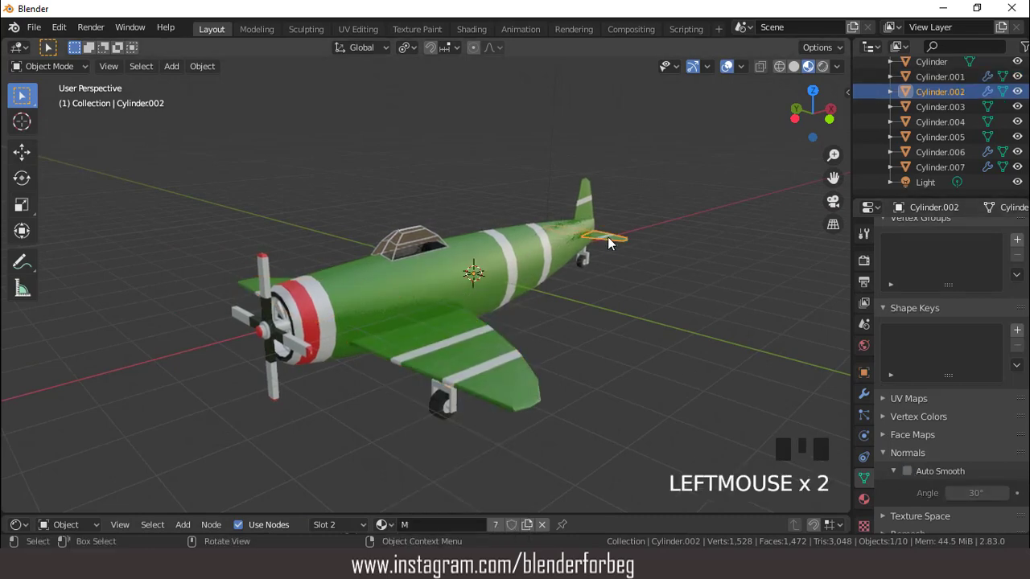
right_click(633, 189)
left_click(633, 185)
Shade the vertical tail fin smooth and enable Auto Smooth at 30° for it.
left_click(583, 195)
right_click(666, 176)
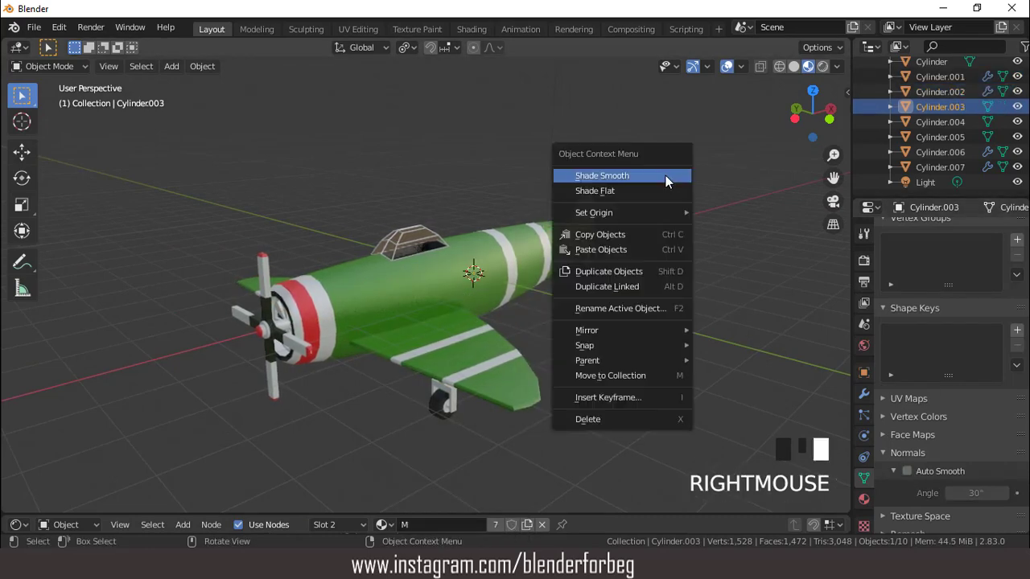
left_click(665, 175)
left_click(907, 470)
Inspect the smooth-shaded airplane from several angles, including front and top views, with the overlays hidden.
middle_click_drag(558, 348, 511, 377)
scroll(553, 251, "down", 4)
middle_click_drag(553, 251, 354, 212)
scroll(447, 233, "up", 3)
key("KP_1")
key("KP_7")
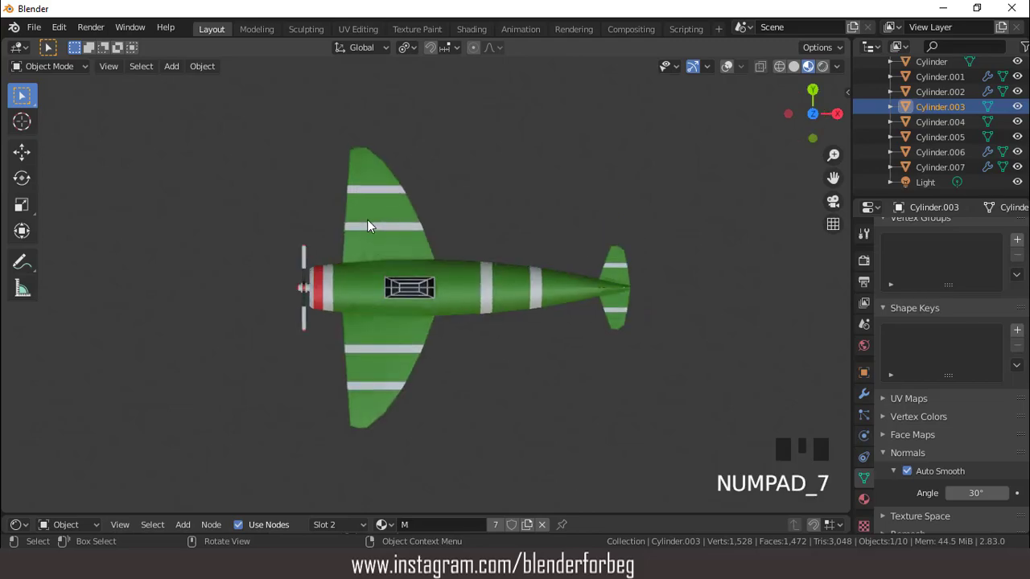